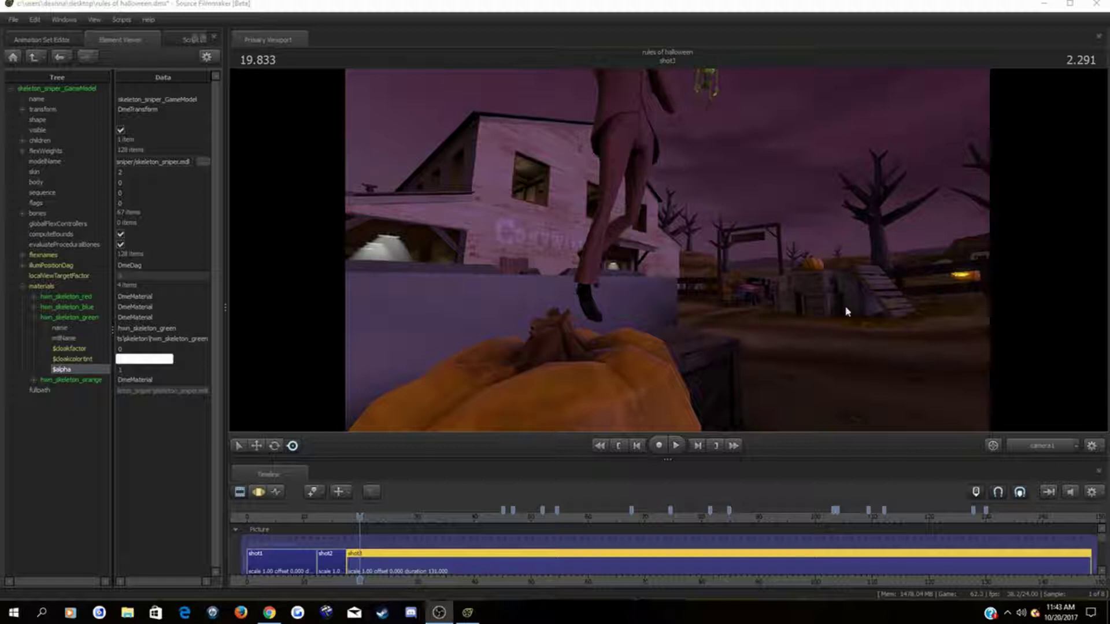
Step: Switch the viewport from camera1 to the Work Camera and frame the pumpkin-headed spy with the green skeleton behind him
{"action": "left_click_drag", "start_coordinate": [846, 309], "coordinate": [816, 307]}
{"action": "key", "text": "ctrl+z"}
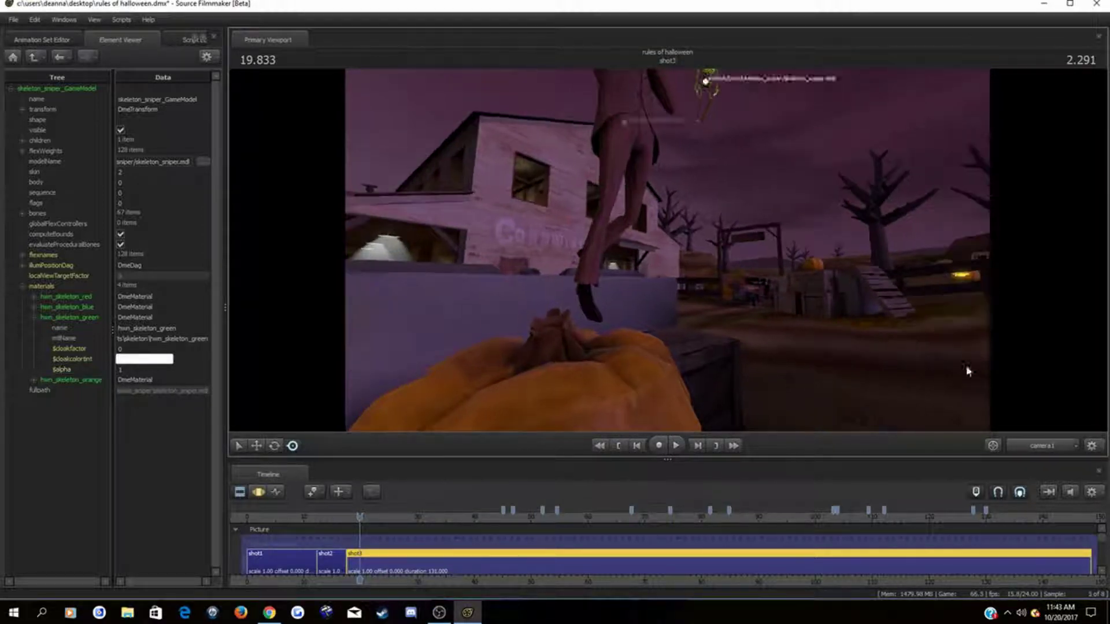
{"action": "left_click", "coordinate": [1036, 449]}
{"action": "mouse_move", "coordinate": [851, 355]}
{"action": "left_mouse_down"}
{"action": "mouse_move", "coordinate": [832, 289]}
{"action": "mouse_move", "coordinate": [822, 370]}
{"action": "mouse_move", "coordinate": [847, 331]}
{"action": "mouse_move", "coordinate": [857, 334]}
{"action": "left_mouse_up"}
{"action": "key", "text": "z"}
{"action": "key", "text": "a"}
{"action": "left_click_drag", "start_coordinate": [667, 251], "coordinate": [668, 251]}
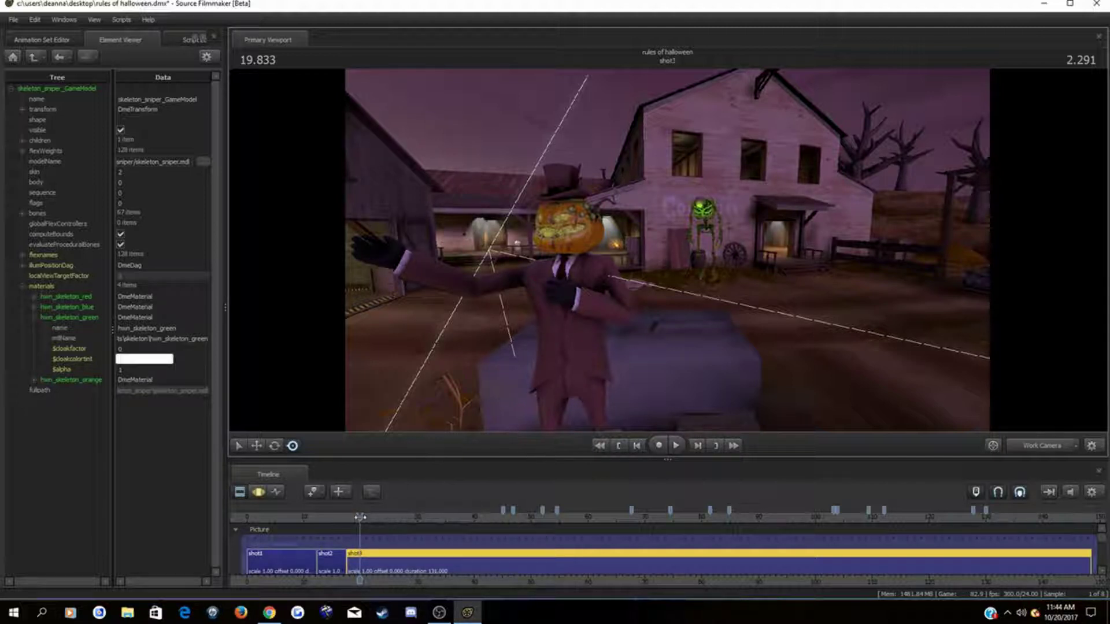
Step: Scrub shot3 forward to 44.750 to review the animation and bring the playhead back to 22.666
{"action": "left_click_drag", "start_coordinate": [359, 517], "coordinate": [501, 548]}
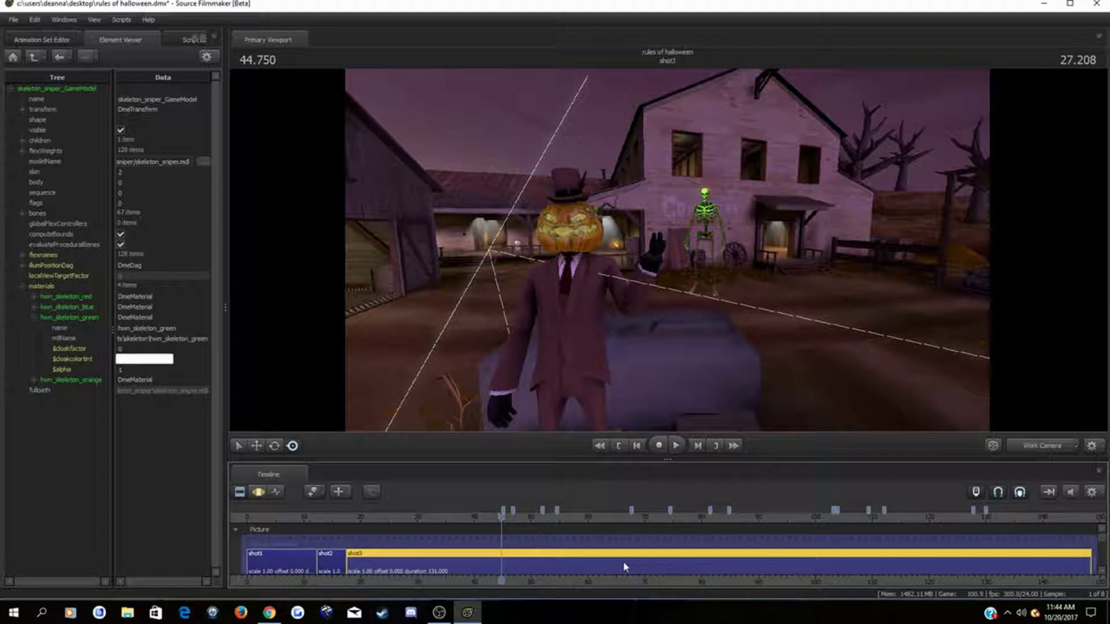
{"action": "mouse_move", "coordinate": [625, 565]}
{"action": "left_click_drag", "start_coordinate": [504, 519], "coordinate": [375, 547]}
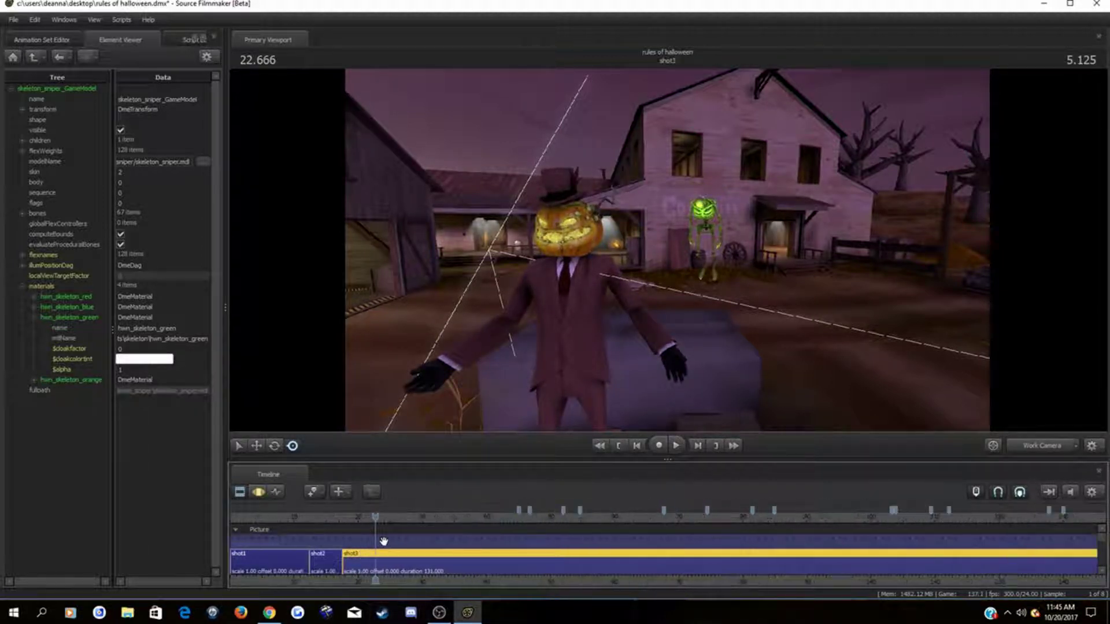
Step: Show the shot in the Motion Editor and extend the end of the time selection to the marker at 23.458
{"action": "left_click", "coordinate": [258, 492]}
{"action": "scroll", "coordinate": [391, 542], "scroll_direction": "up", "scroll_amount": 5}
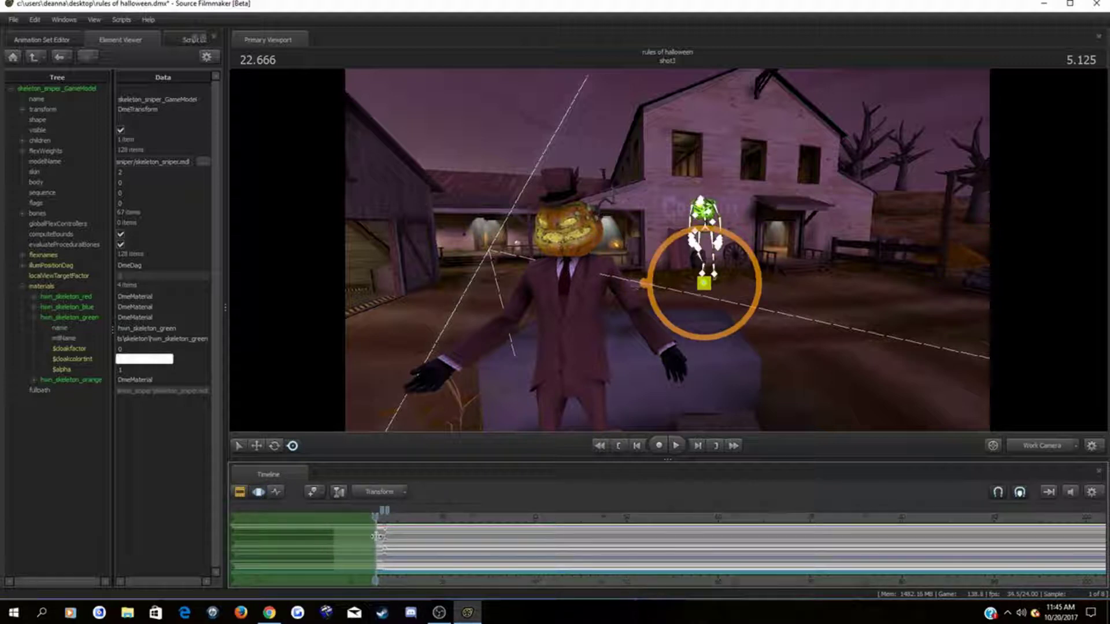
{"action": "scroll", "coordinate": [393, 542], "scroll_direction": "up", "scroll_amount": 3}
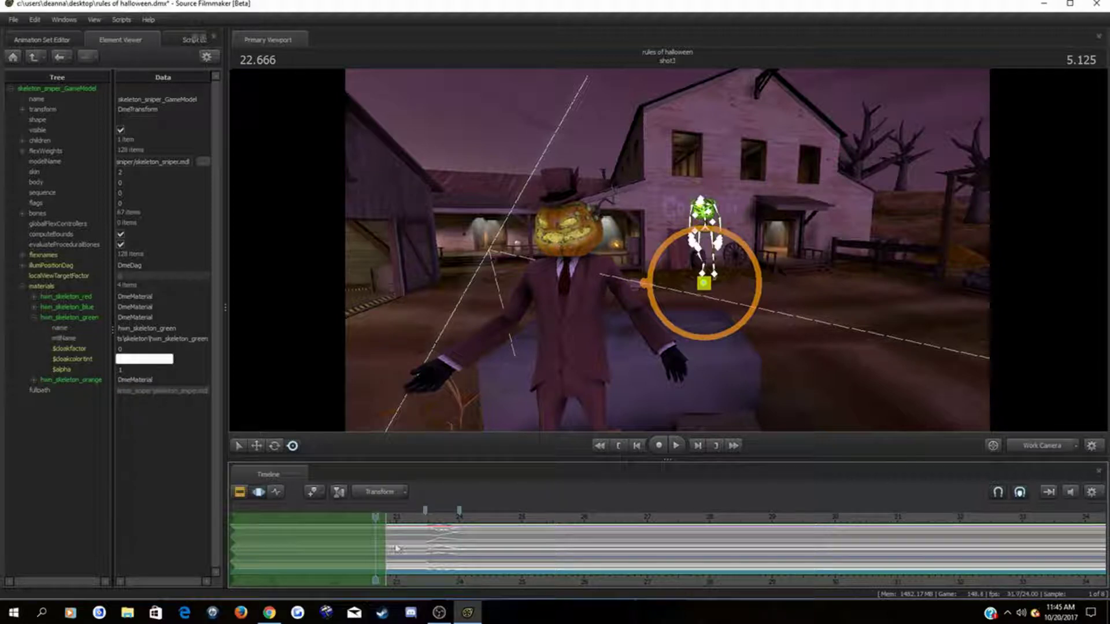
{"action": "left_click_drag", "start_coordinate": [388, 546], "coordinate": [425, 548]}
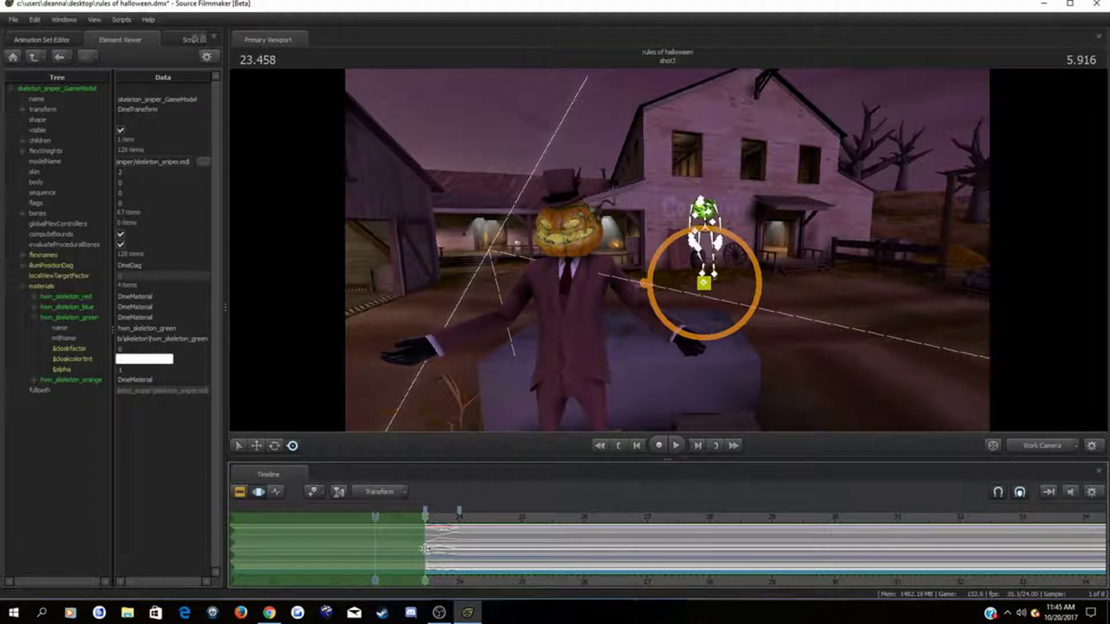
{"action": "key", "text": "ctrl+z"}
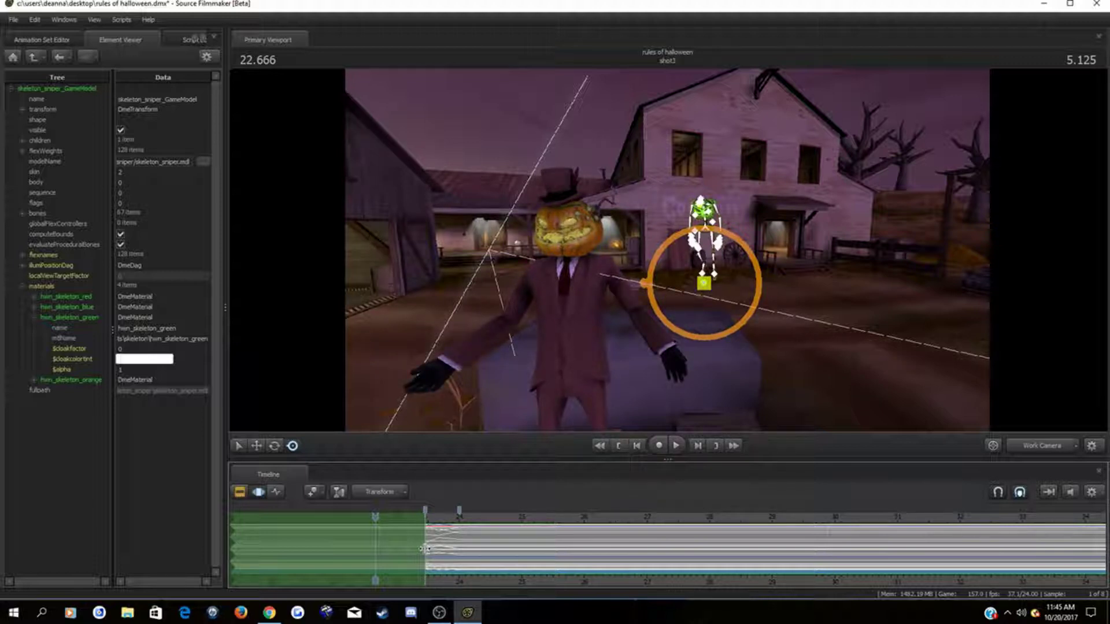
Step: Create an animation set for the hwn_skeleton_green material with $alpha and $cloakfactor ranges of 0.00 to 1.00, and show the Animation Set Editor
{"action": "right_click", "coordinate": [71, 318]}
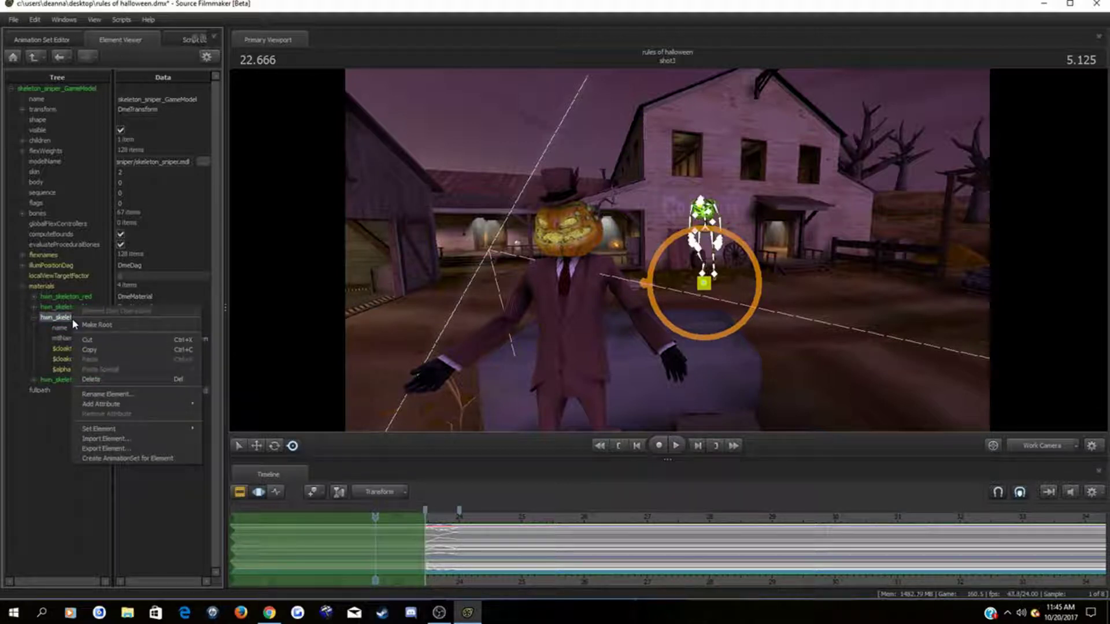
{"action": "mouse_move", "coordinate": [154, 404]}
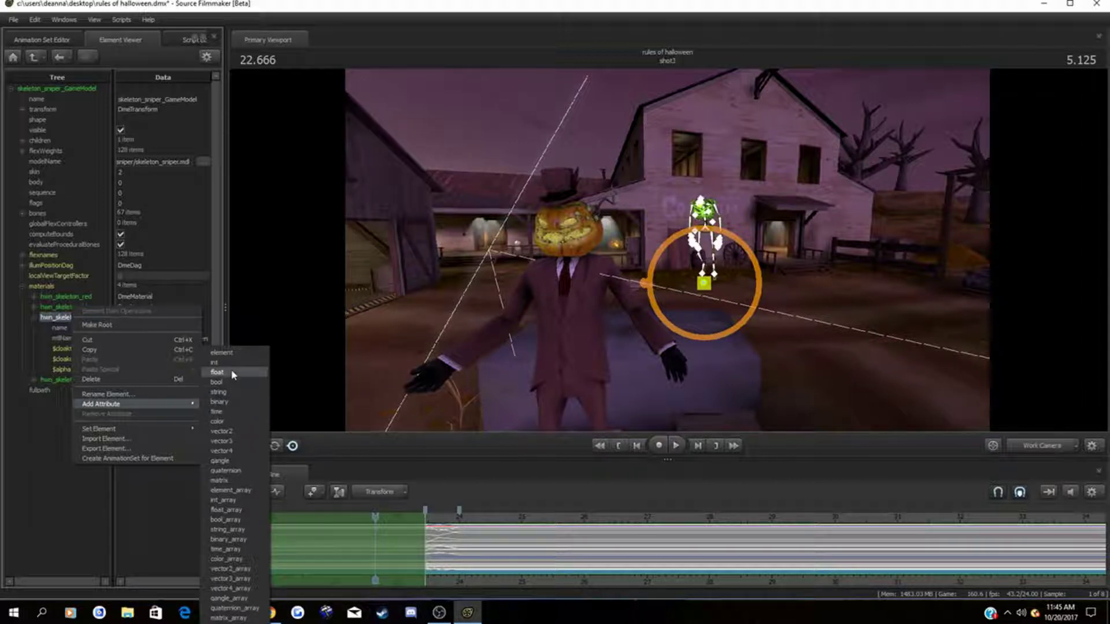
{"action": "left_click", "coordinate": [32, 477]}
{"action": "left_click", "coordinate": [74, 437]}
{"action": "right_click", "coordinate": [83, 320]}
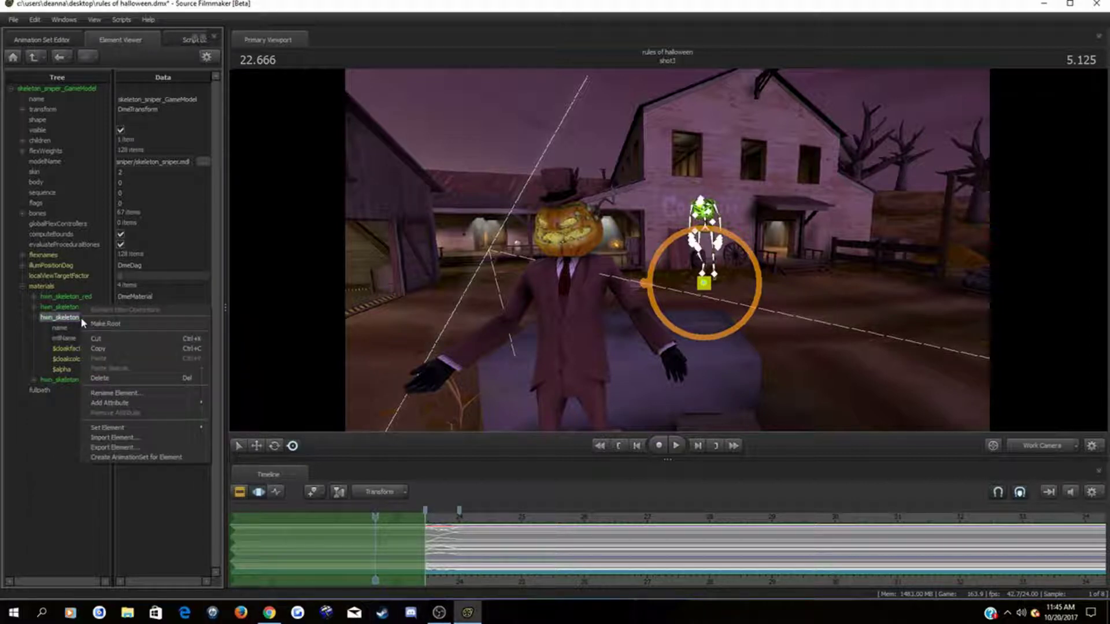
{"action": "left_click", "coordinate": [160, 458]}
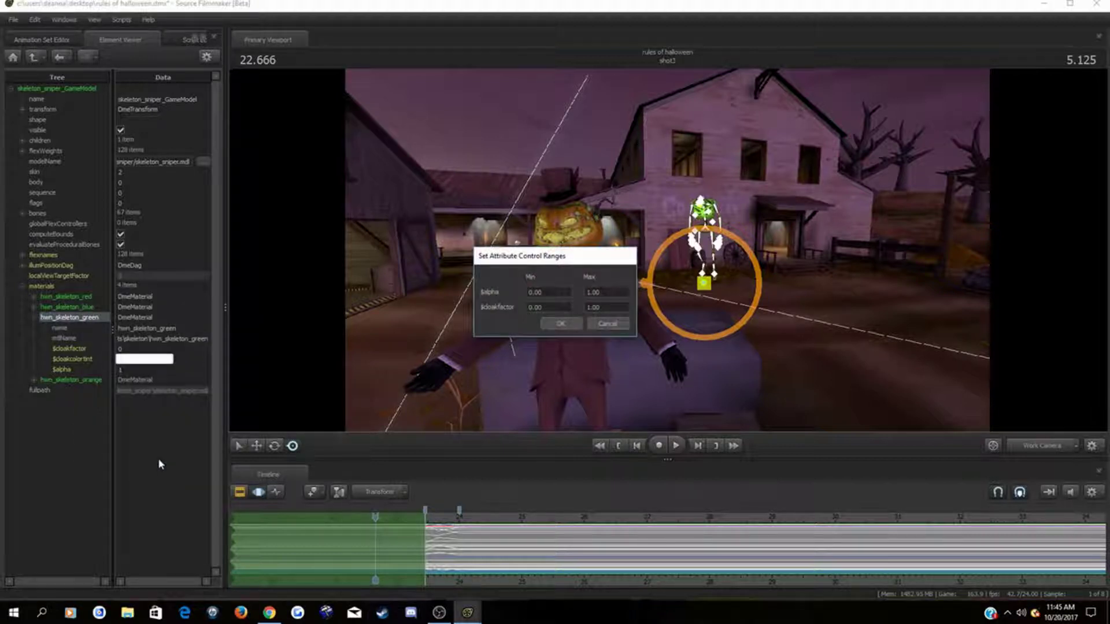
{"action": "left_click", "coordinate": [573, 328]}
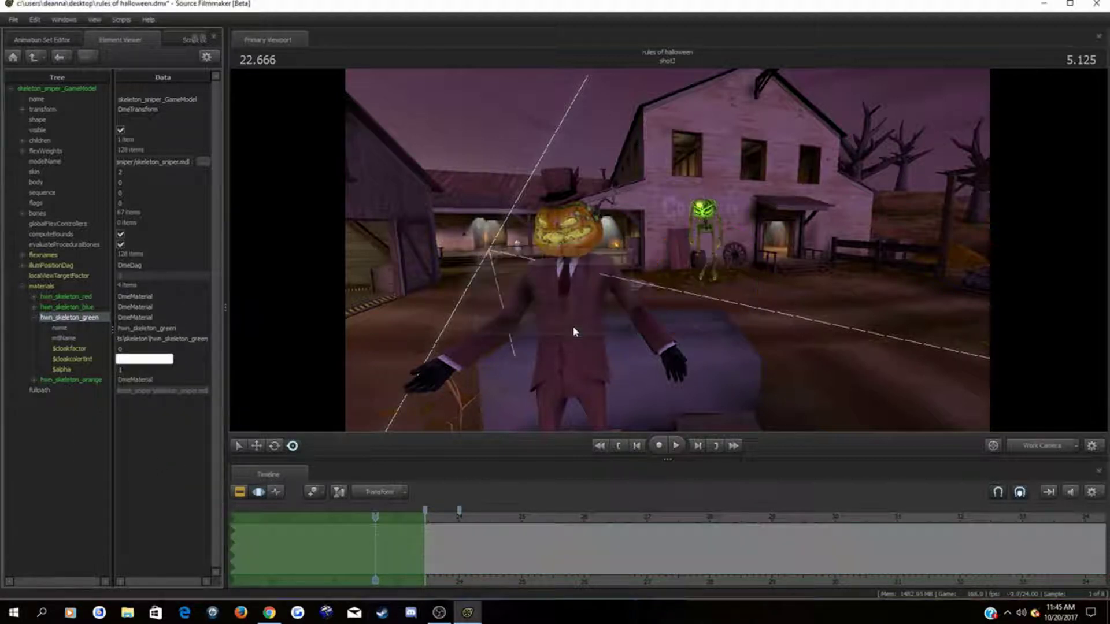
{"action": "left_click", "coordinate": [40, 41]}
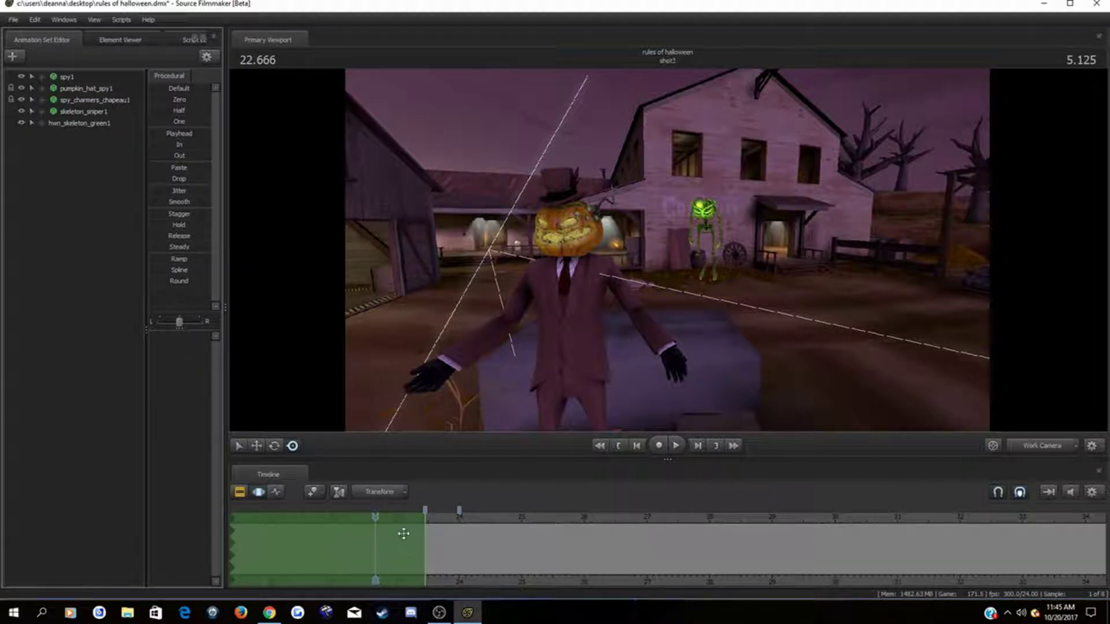
Step: Extend the time selection's falloff to the marker at 24 and scrub across it, leaving the playhead at 22.500
{"action": "left_click", "coordinate": [404, 533]}
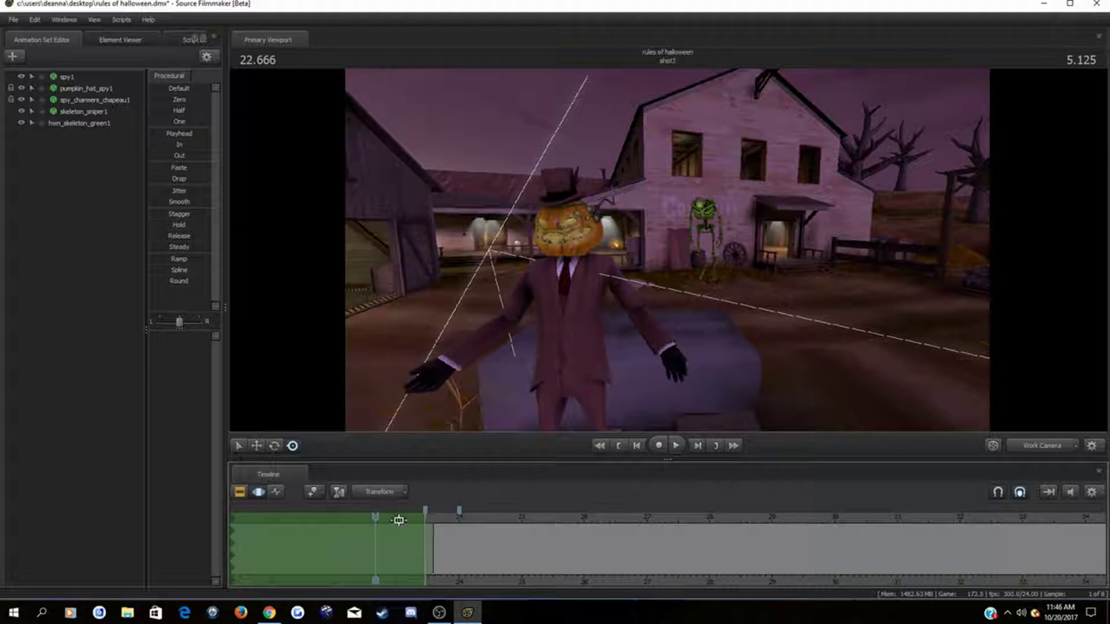
{"action": "scroll", "coordinate": [398, 520], "scroll_direction": "up", "scroll_amount": 5}
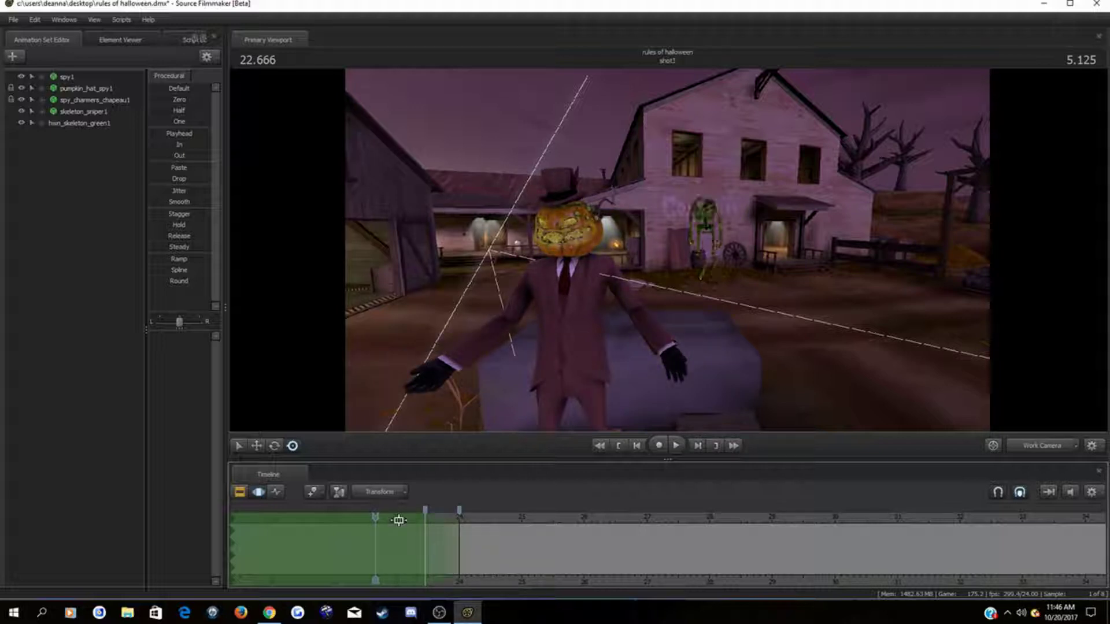
{"action": "left_click", "coordinate": [403, 520]}
{"action": "left_click_drag", "start_coordinate": [426, 529], "coordinate": [494, 544]}
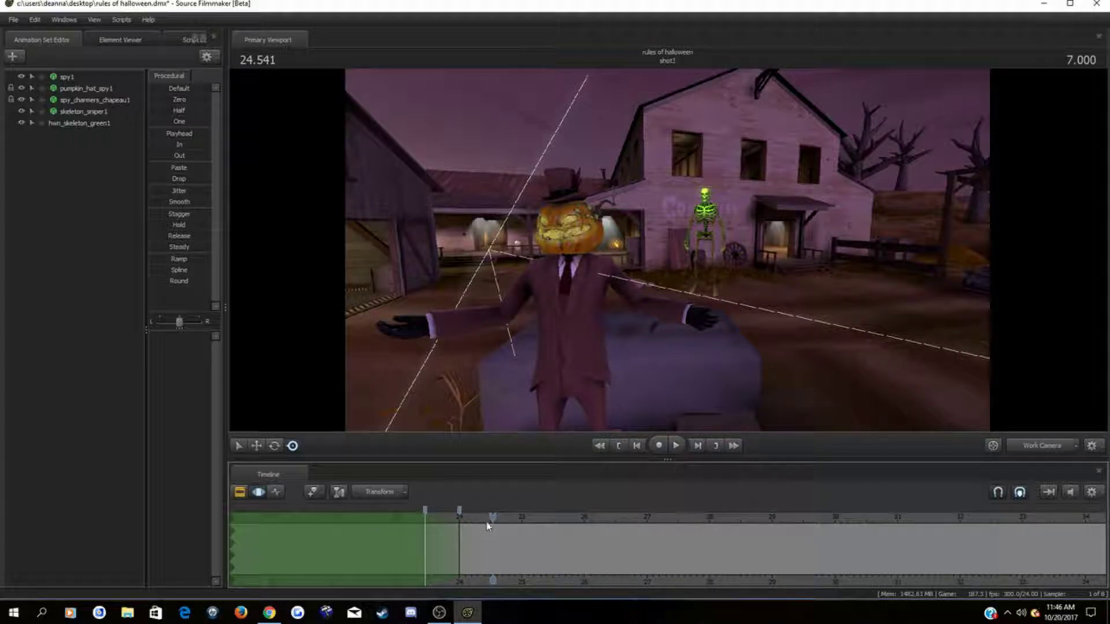
{"action": "left_click_drag", "start_coordinate": [491, 547], "coordinate": [367, 571]}
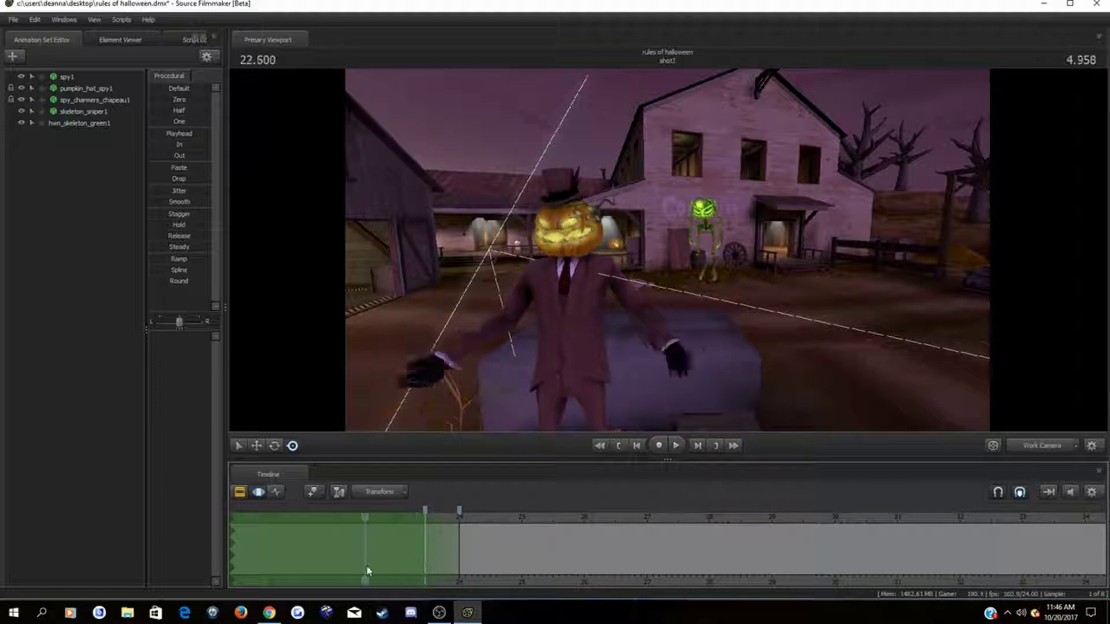
Step: Lower $alpha of hwn_skeleton_green1 to its minimum over the time selection, play back the fade-in, and save the session
{"action": "left_click", "coordinate": [60, 122]}
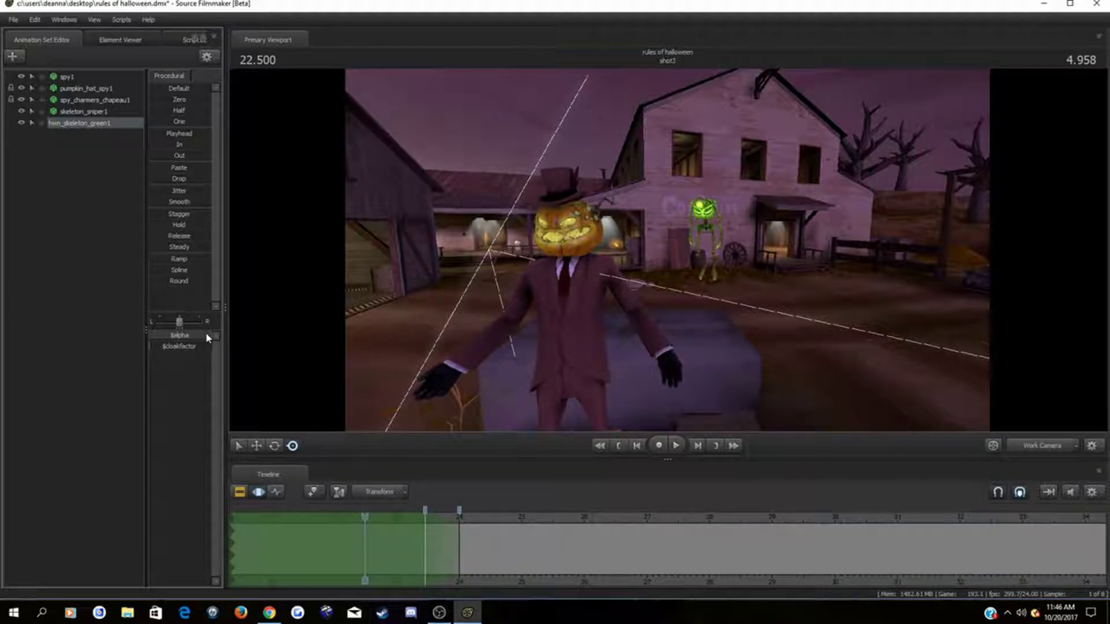
{"action": "left_click_drag", "start_coordinate": [207, 338], "coordinate": [156, 337]}
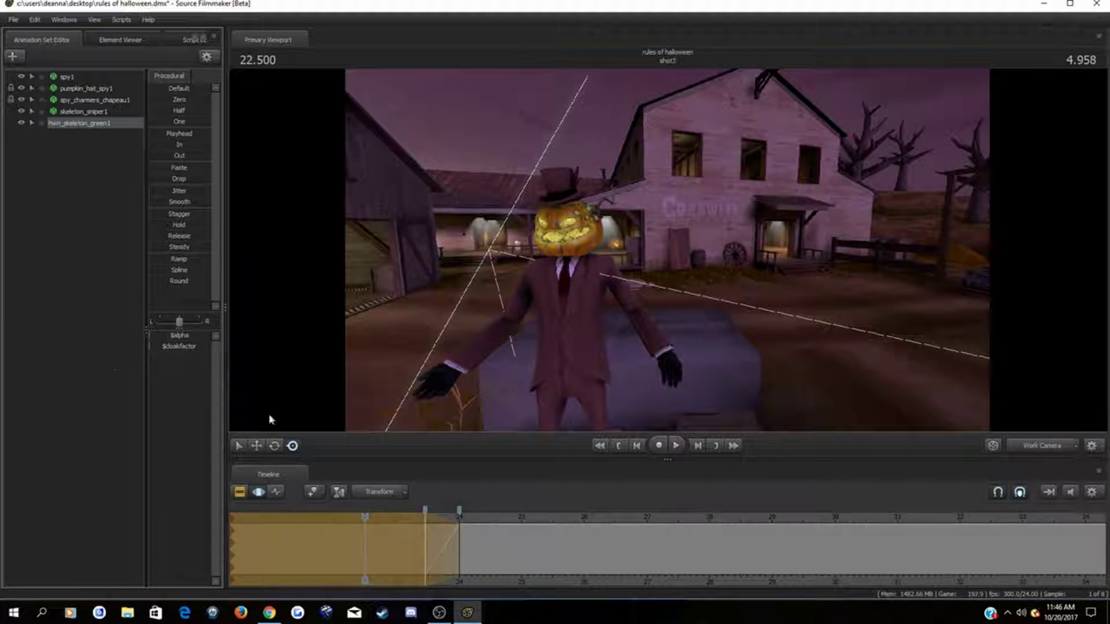
{"action": "key", "text": "Return"}
{"action": "key", "text": "space"}
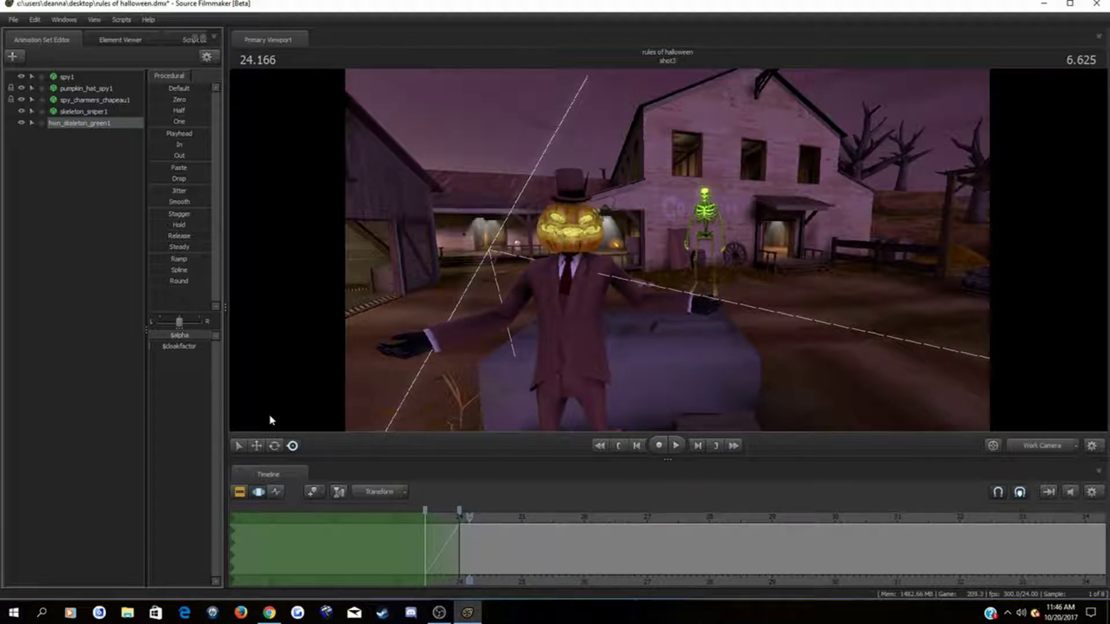
{"action": "left_click", "coordinate": [15, 19]}
{"action": "left_click", "coordinate": [31, 84]}
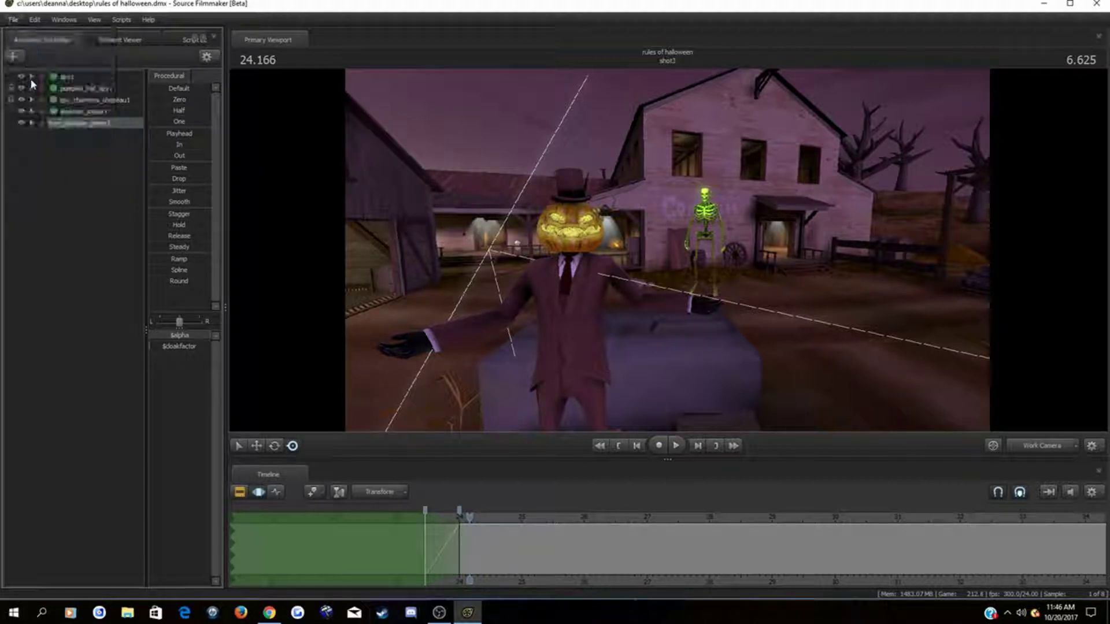
Step: Add a new model animation set using bots\skeleton_sniper\skeleton_sniper.mdl
{"action": "right_click", "coordinate": [104, 116]}
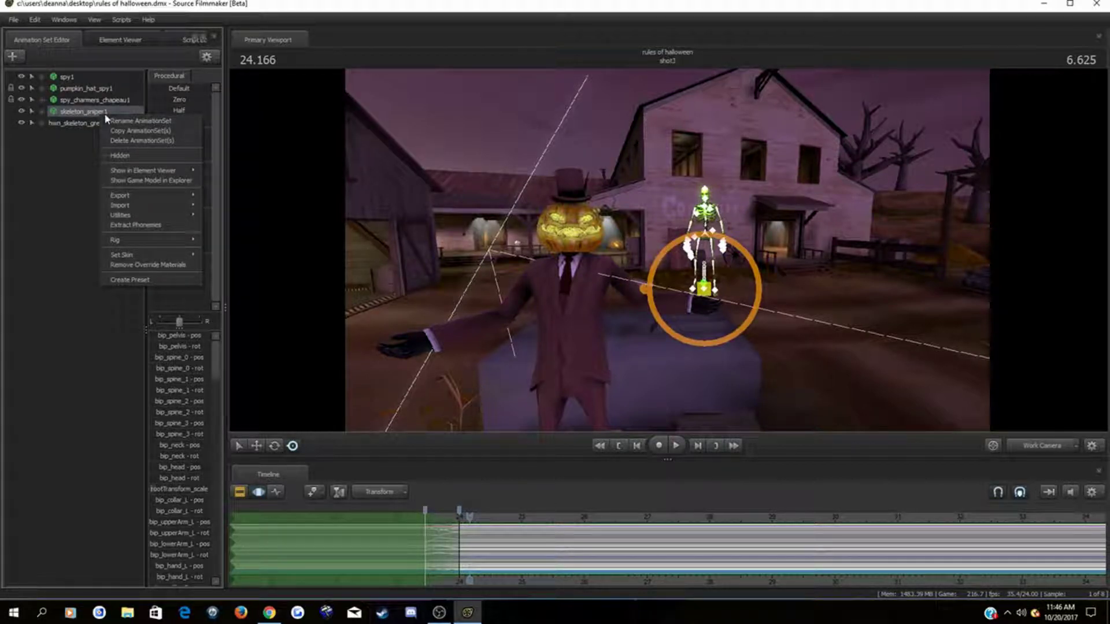
{"action": "left_click", "coordinate": [84, 154]}
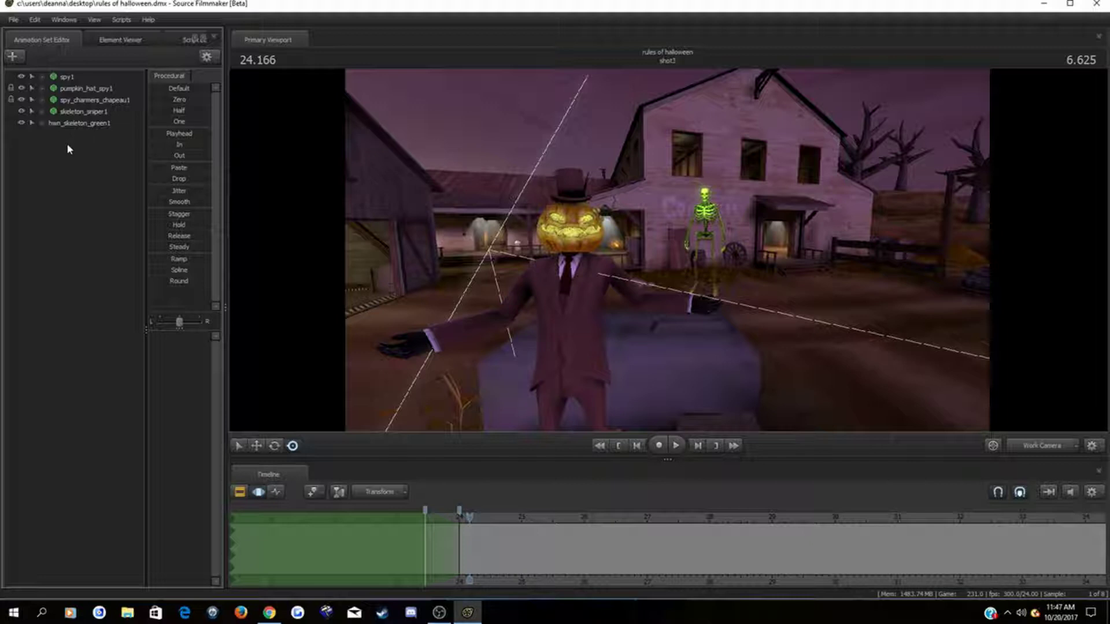
{"action": "right_click", "coordinate": [68, 141]}
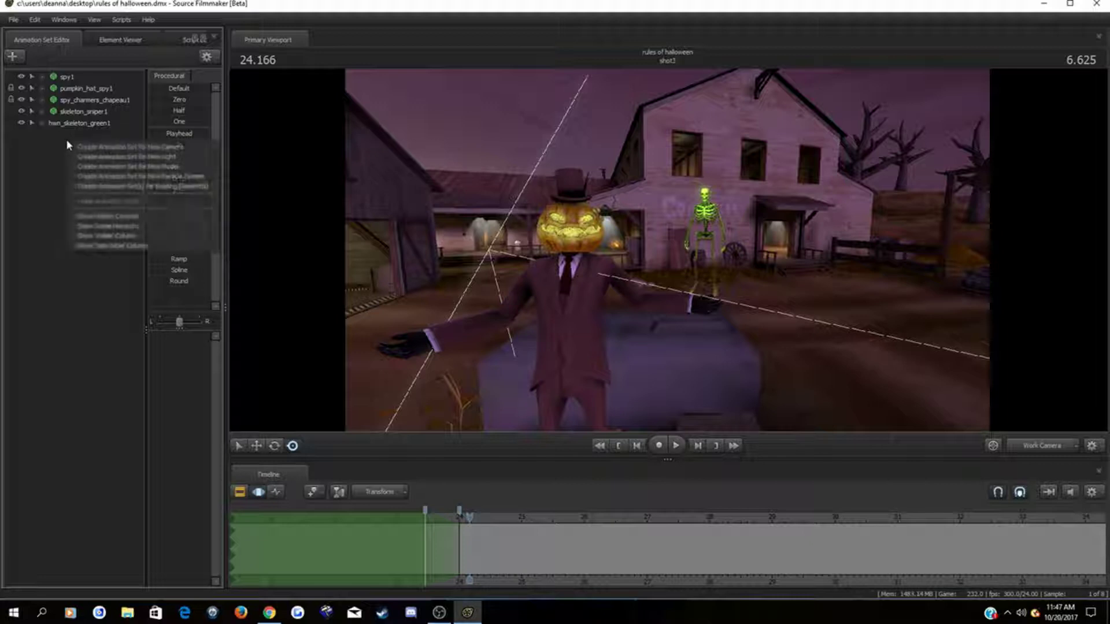
{"action": "left_click", "coordinate": [87, 165]}
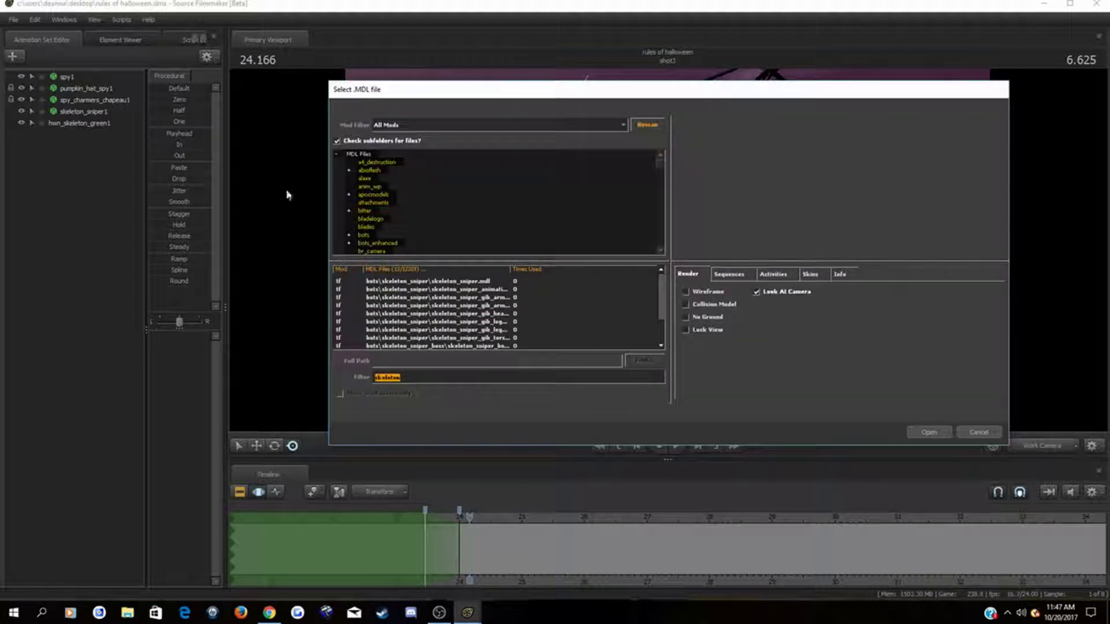
{"action": "left_click", "coordinate": [428, 282]}
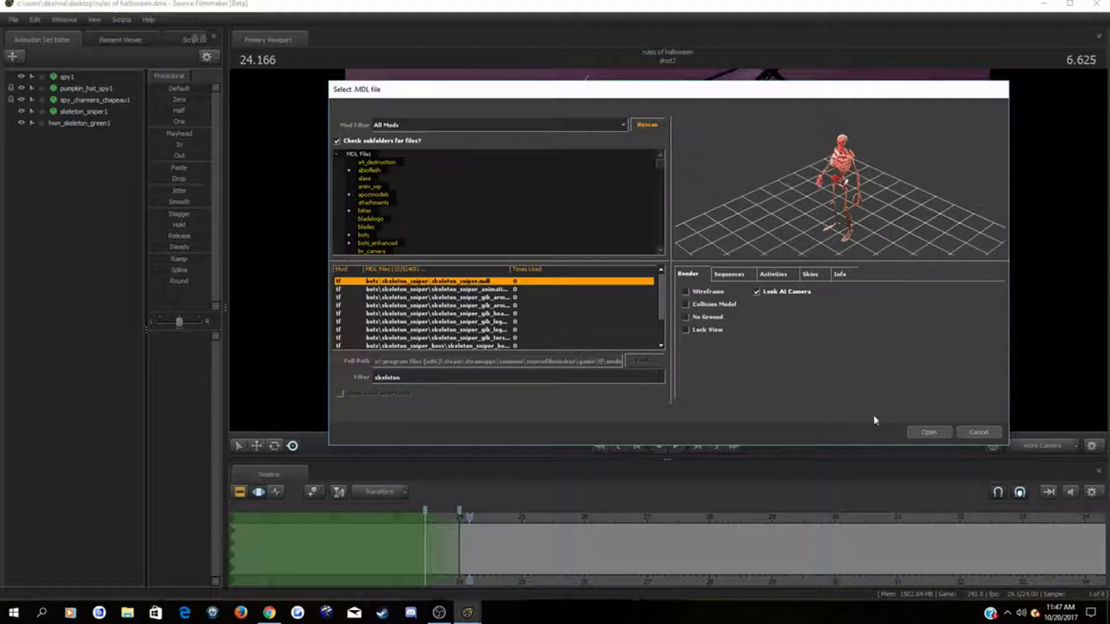
{"action": "left_click", "coordinate": [919, 432]}
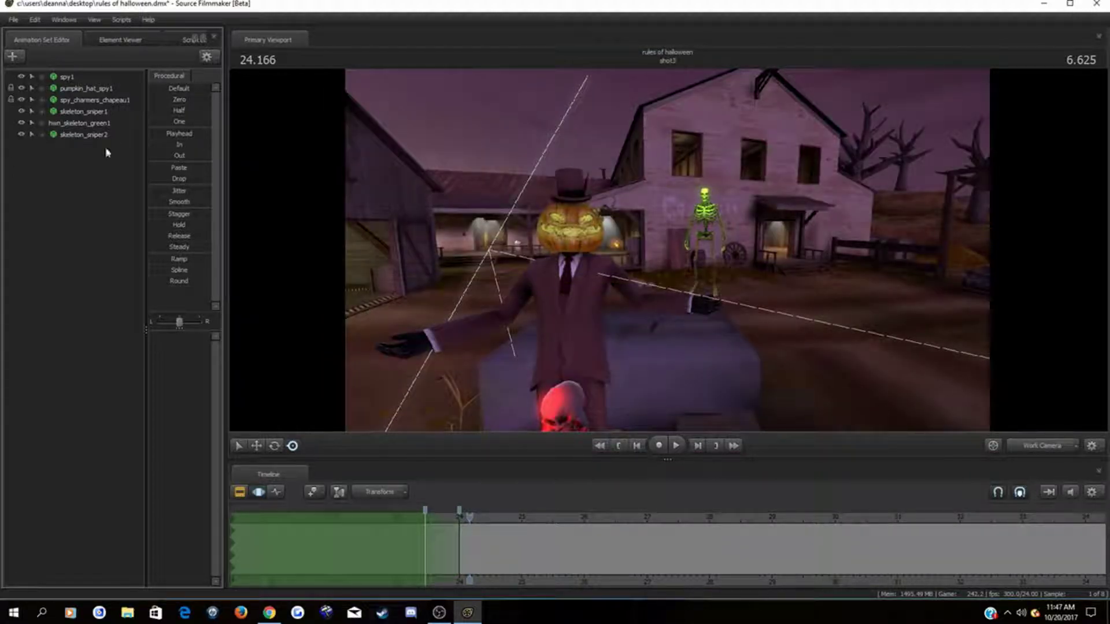
Step: Set the skin of the newly added skeleton_sniper2 to 3
{"action": "right_click", "coordinate": [87, 137]}
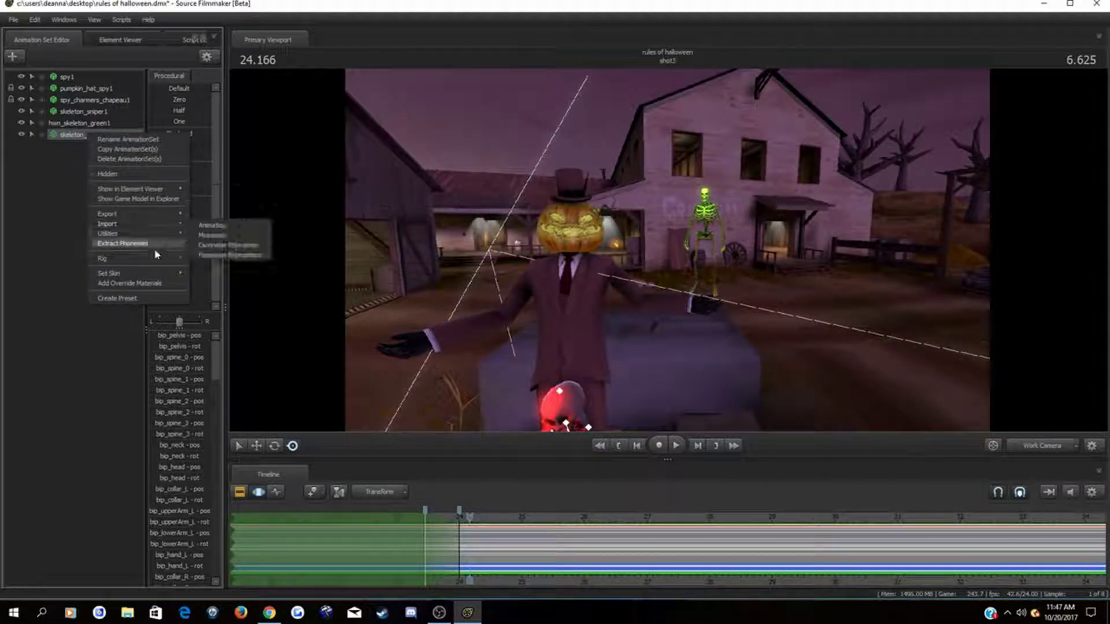
{"action": "mouse_move", "coordinate": [184, 276]}
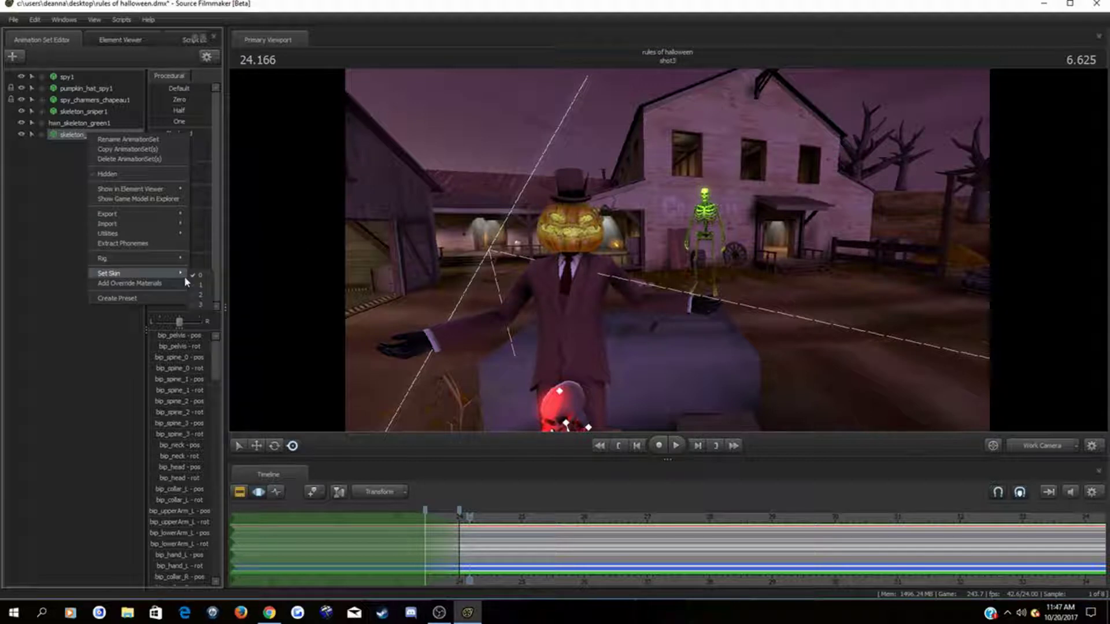
{"action": "left_click", "coordinate": [203, 303]}
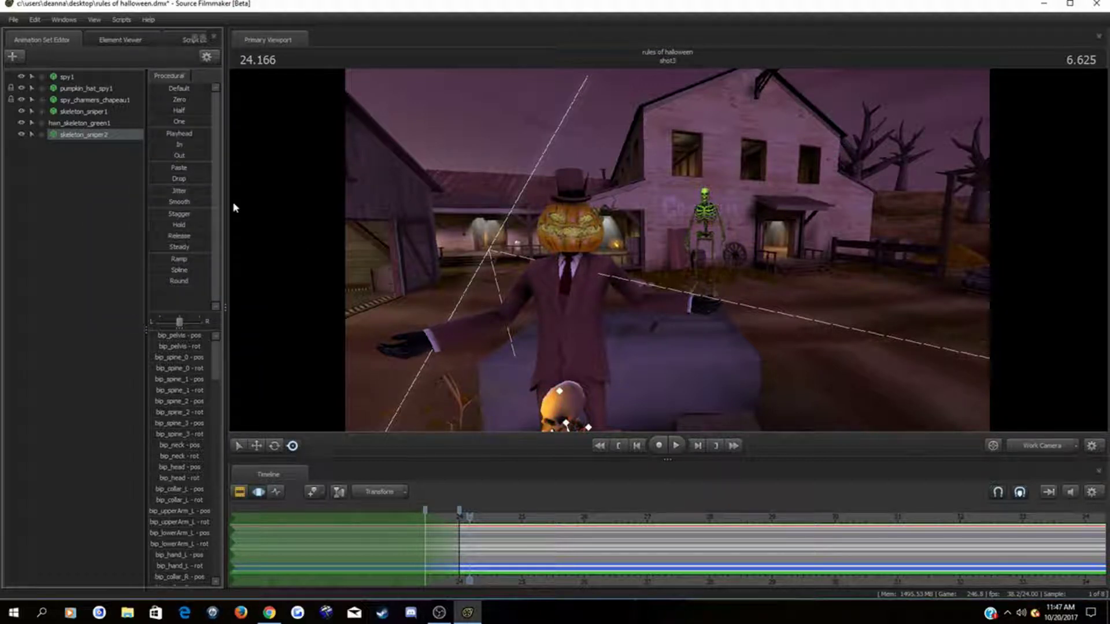
Step: Add a scale control to the skeleton_sniper2 model
{"action": "left_click_drag", "start_coordinate": [843, 413], "coordinate": [849, 475]}
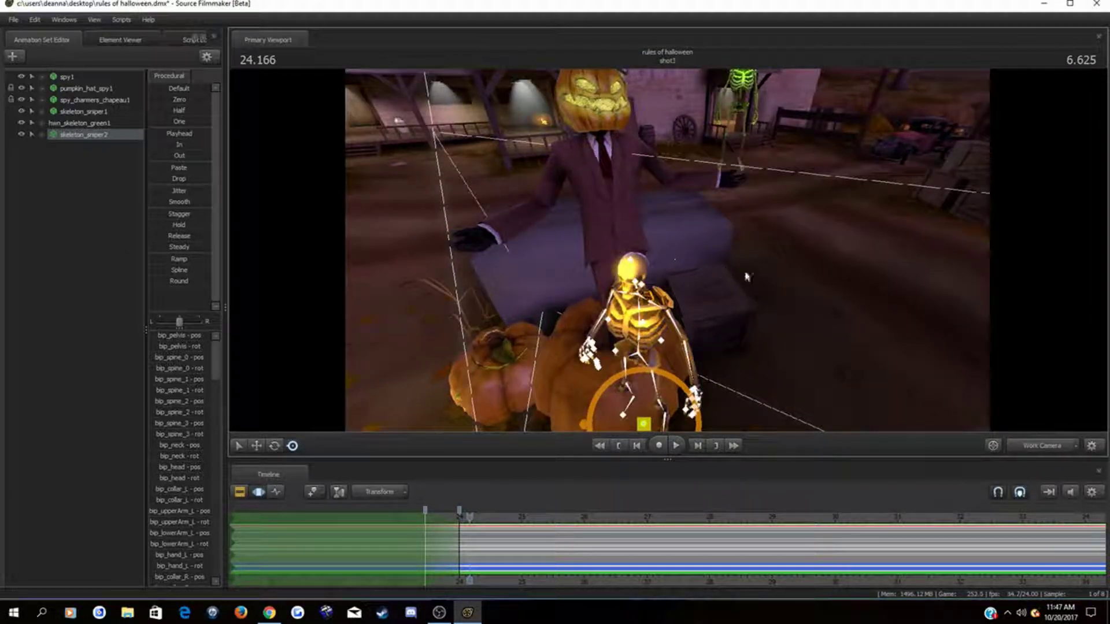
{"action": "left_click_drag", "start_coordinate": [746, 274], "coordinate": [725, 238]}
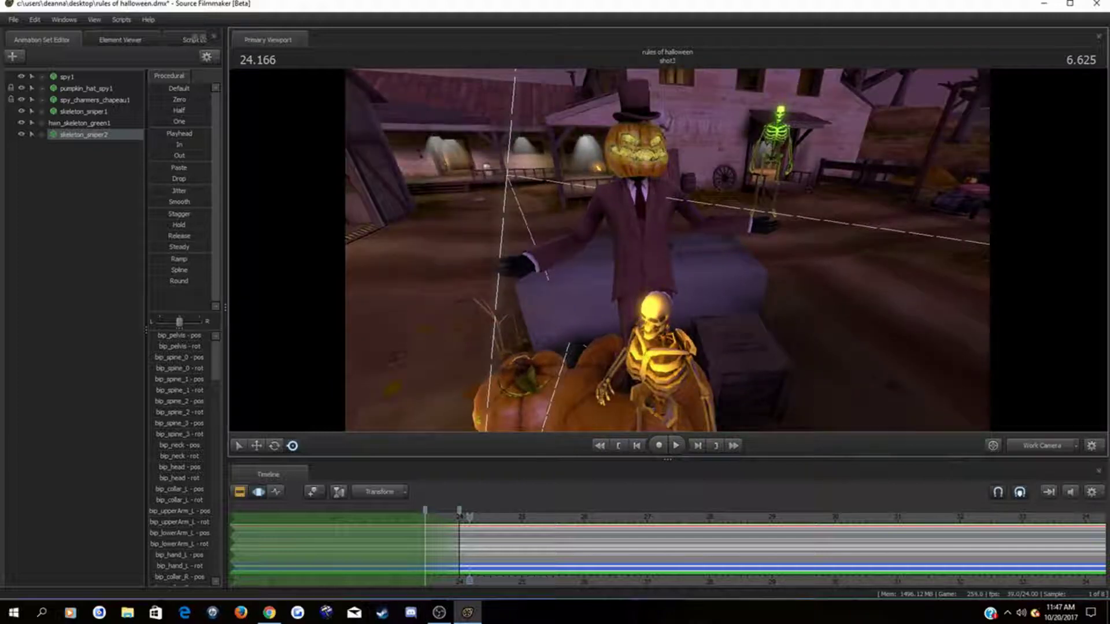
{"action": "key", "text": "ctrl"}
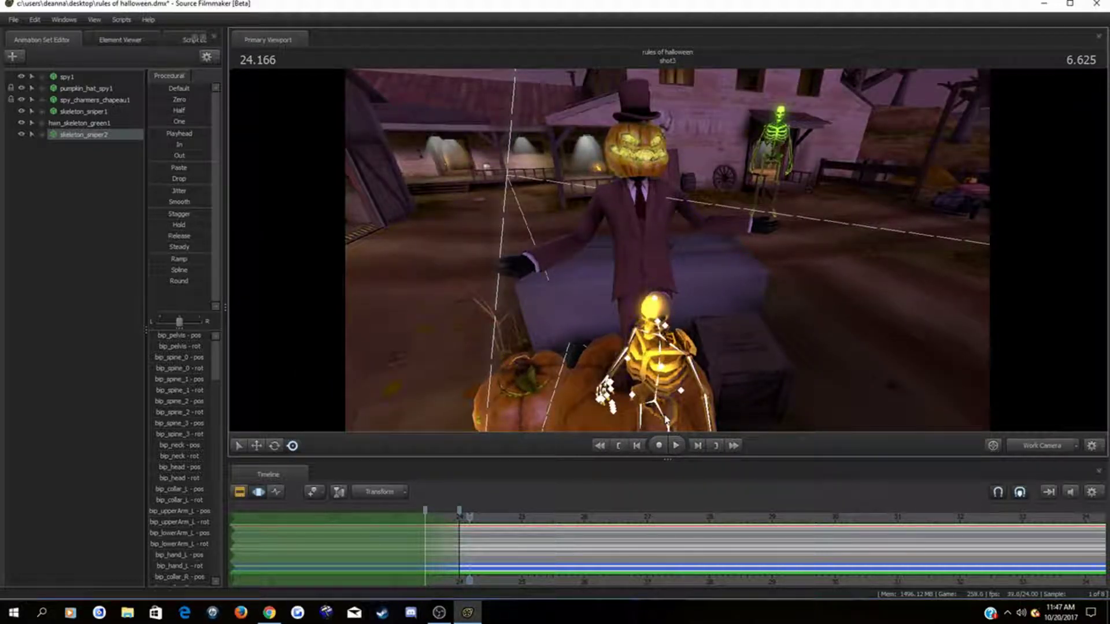
{"action": "double_click", "coordinate": [102, 136]}
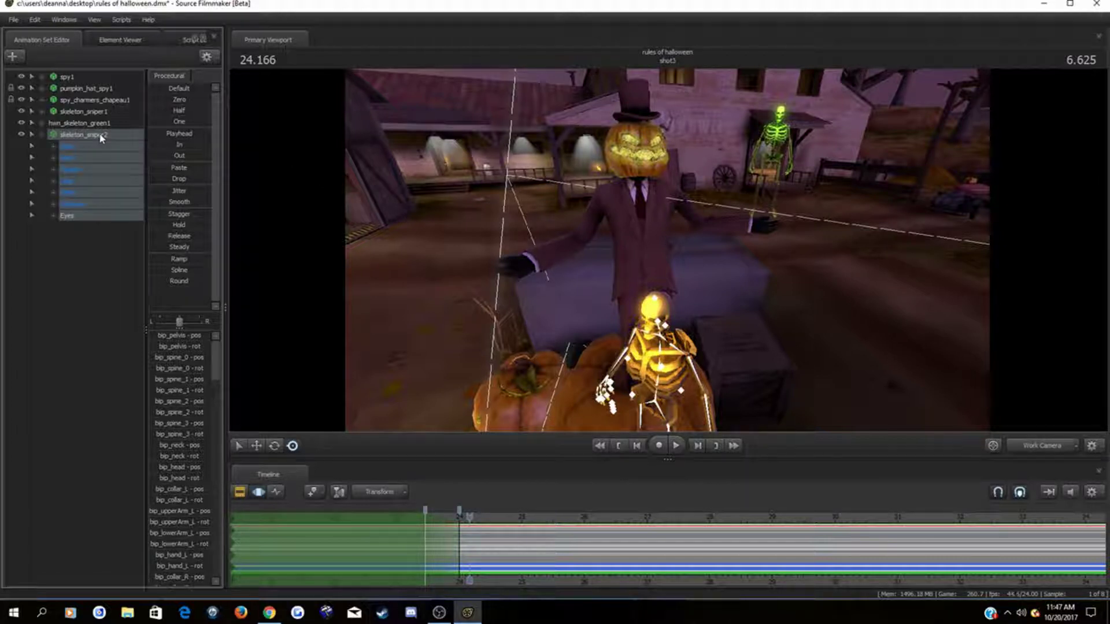
{"action": "right_click", "coordinate": [100, 136]}
{"action": "mouse_move", "coordinate": [180, 235]}
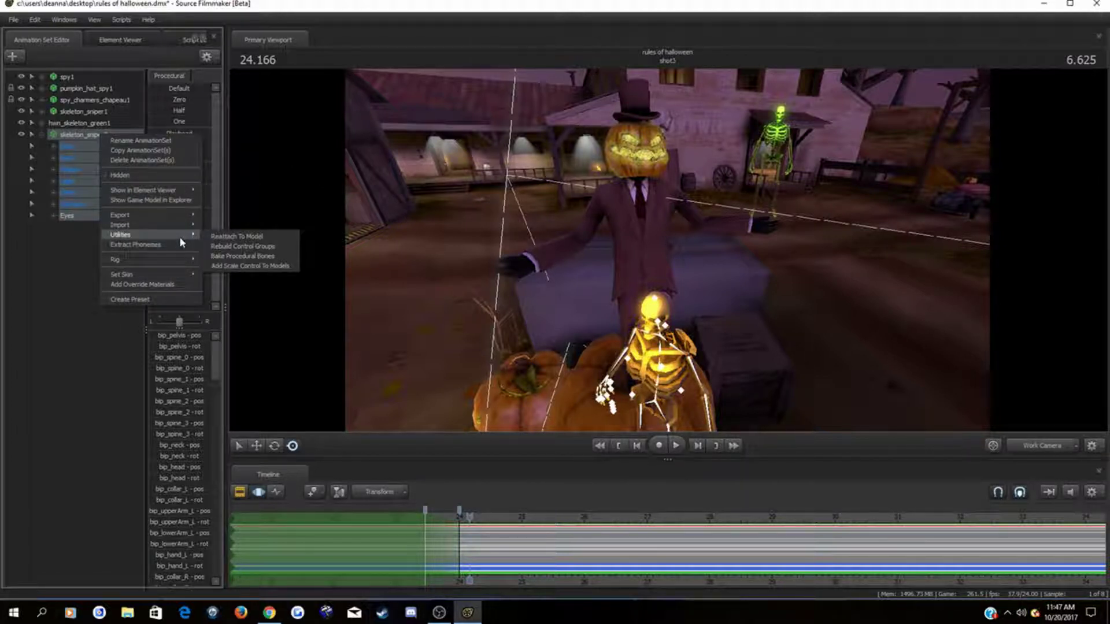
{"action": "left_click", "coordinate": [238, 265]}
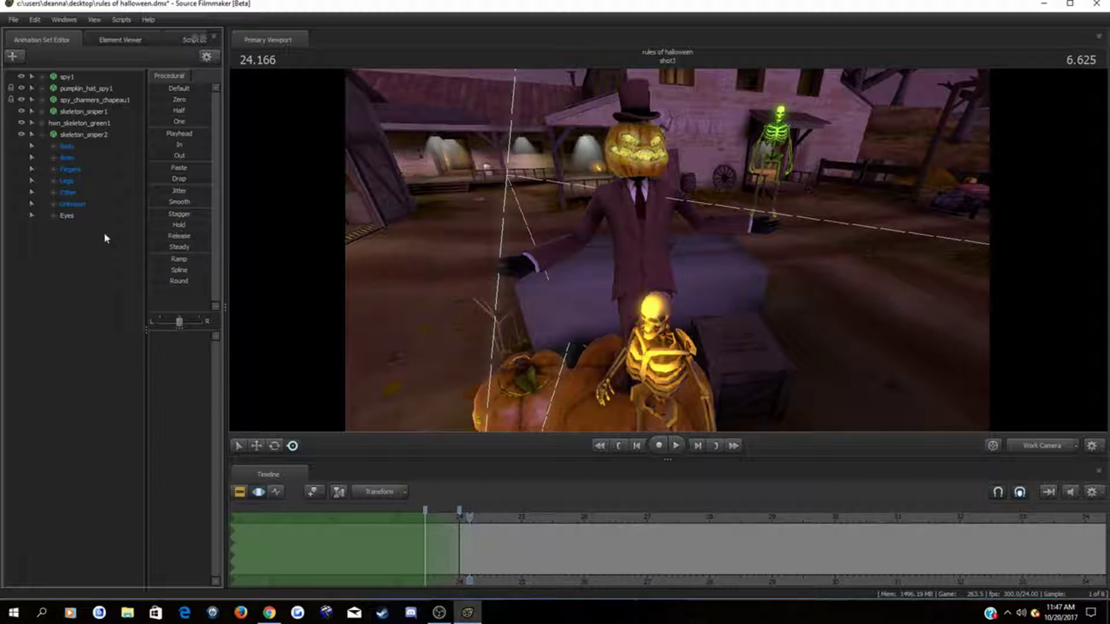
Step: Select skeleton_sniper2's Body controls, extend the time selection across the whole visible timeline, and place the playhead at 23.333
{"action": "left_click", "coordinate": [61, 148]}
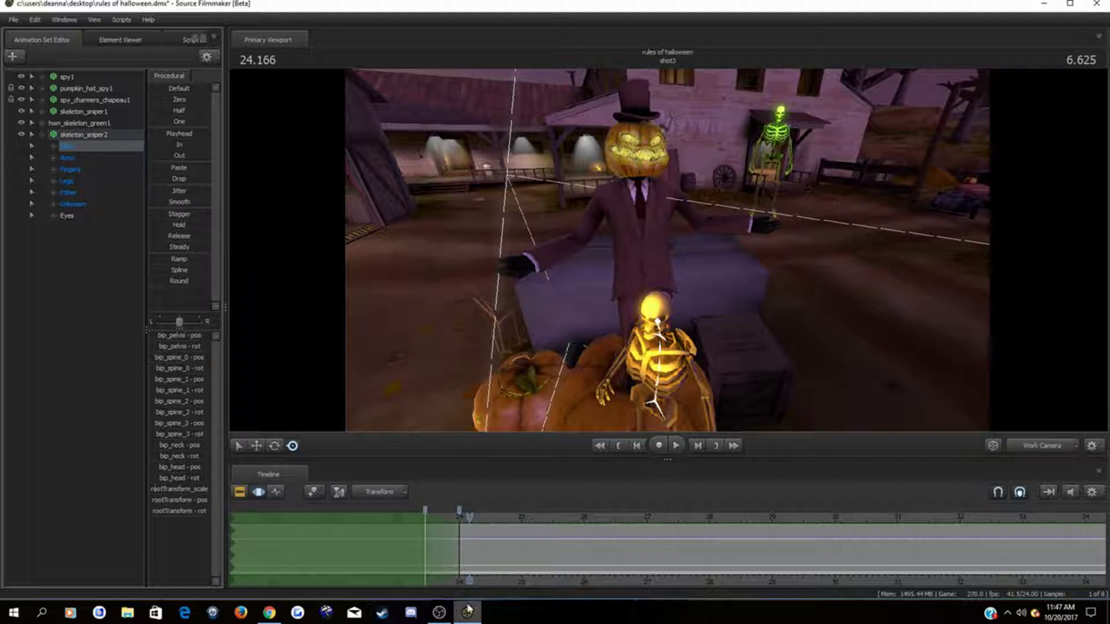
{"action": "left_click_drag", "start_coordinate": [477, 519], "coordinate": [347, 548]}
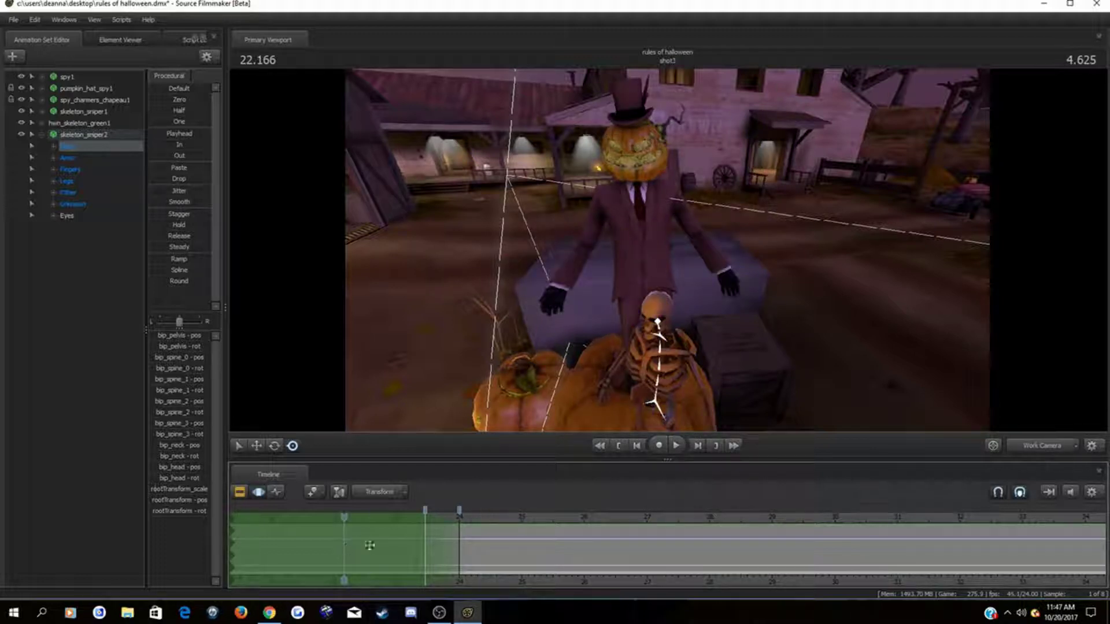
{"action": "left_click_drag", "start_coordinate": [424, 547], "coordinate": [977, 544]}
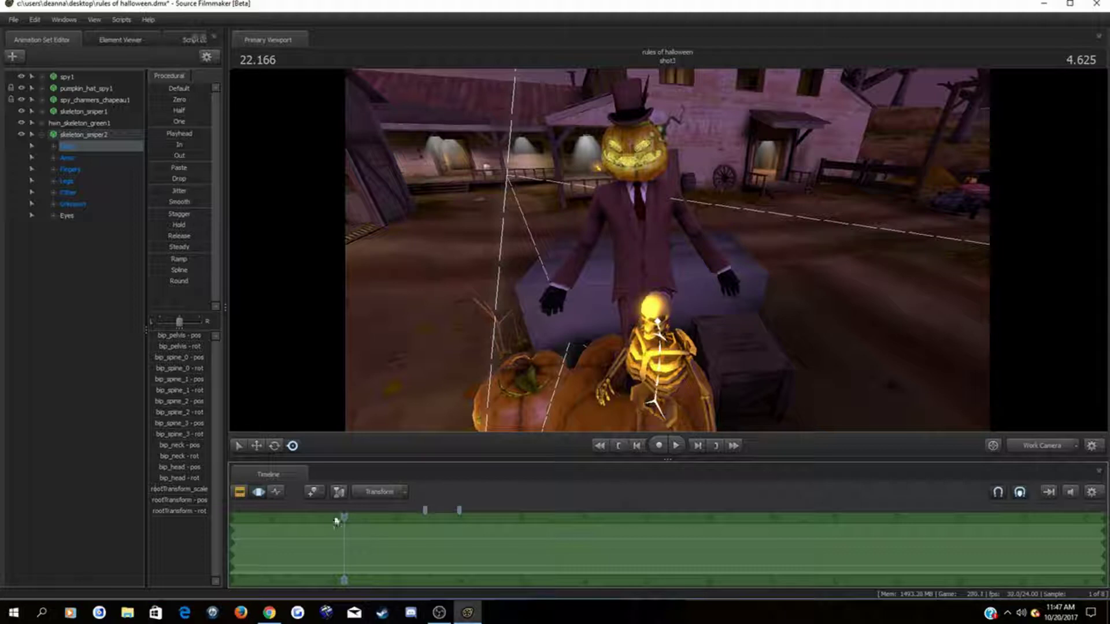
{"action": "left_click_drag", "start_coordinate": [346, 517], "coordinate": [419, 555]}
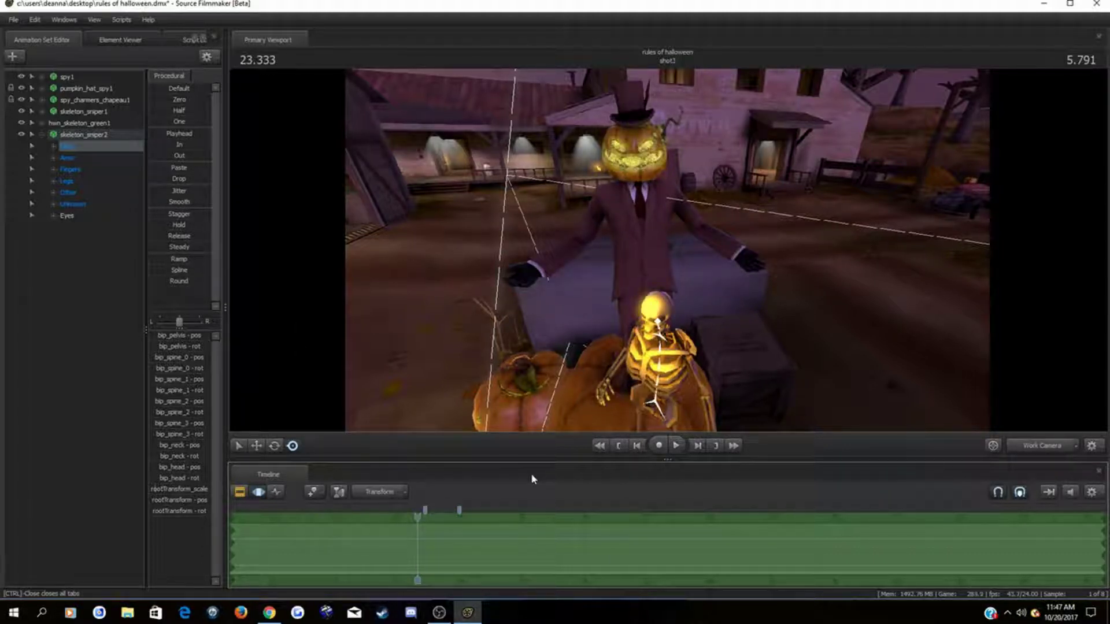
Step: Set rootTransform_scale of skeleton_sniper2 to 0.1
{"action": "left_click", "coordinate": [168, 492]}
{"action": "type", "text": "0.1"}
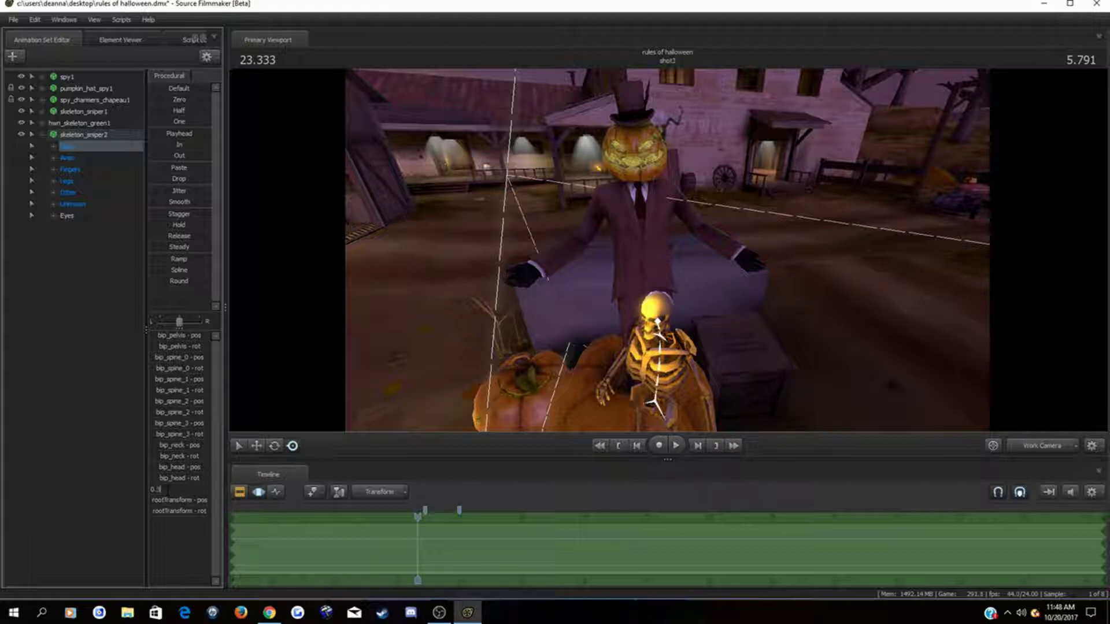
{"action": "key", "text": "Return"}
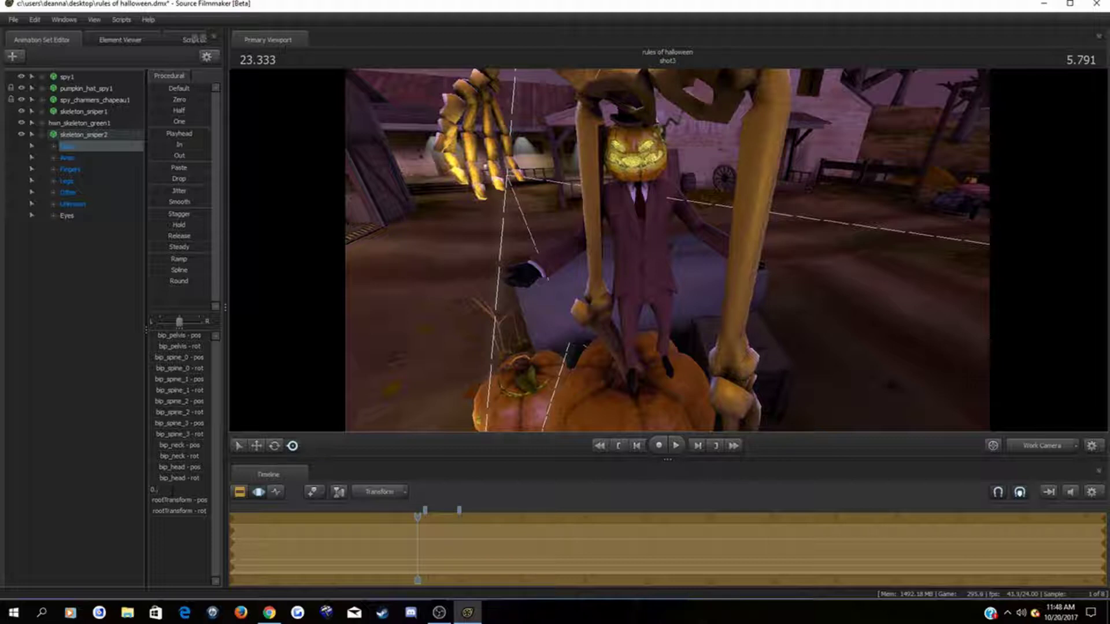
{"action": "key", "text": "Return"}
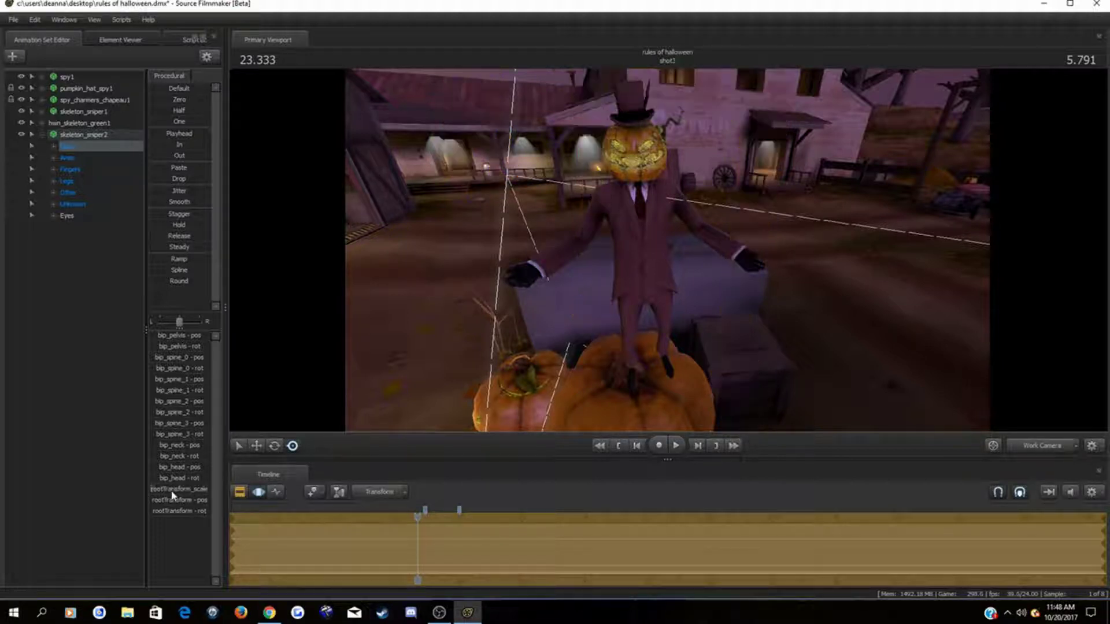
Step: Place the playhead at 24.083 and raise skeleton_sniper2's root from the ground beside the pumpkins to the spy's height with the Move tool
{"action": "left_click_drag", "start_coordinate": [785, 366], "coordinate": [771, 417]}
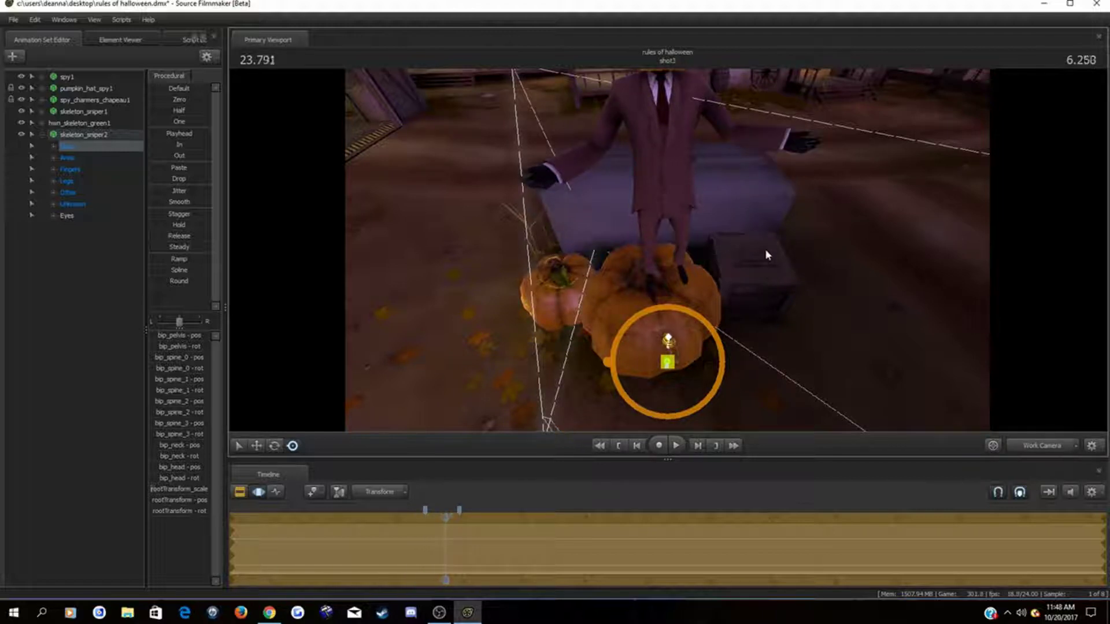
{"action": "key", "text": "Right"}
{"action": "key", "text": "Right"}
{"action": "key", "text": "Right"}
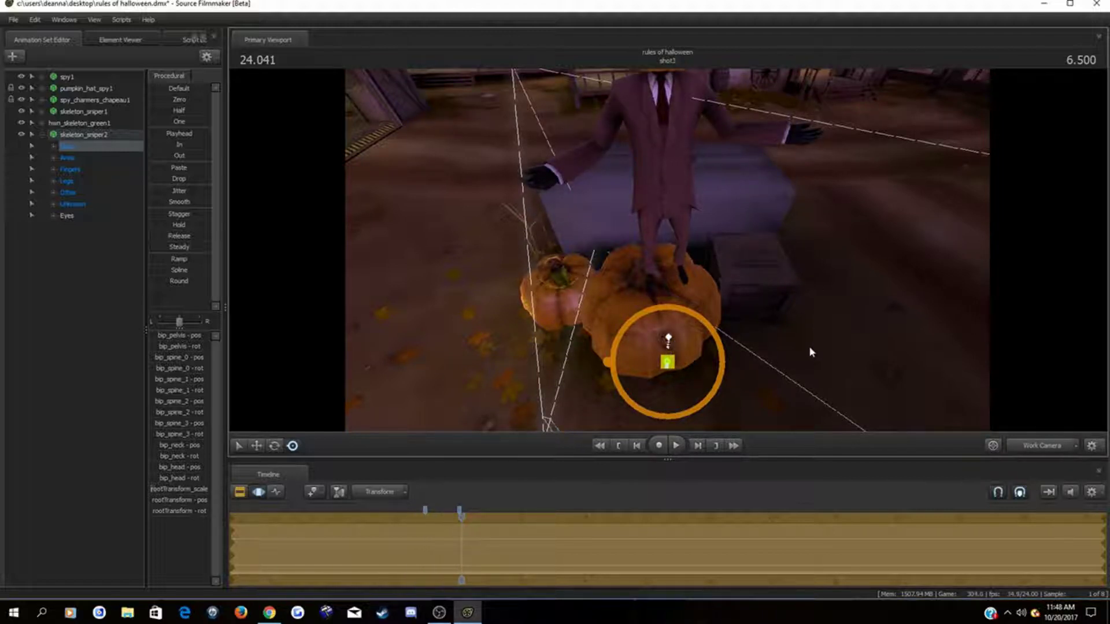
{"action": "left_click_drag", "start_coordinate": [828, 366], "coordinate": [831, 335]}
{"action": "left_click_drag", "start_coordinate": [660, 278], "coordinate": [667, 250]}
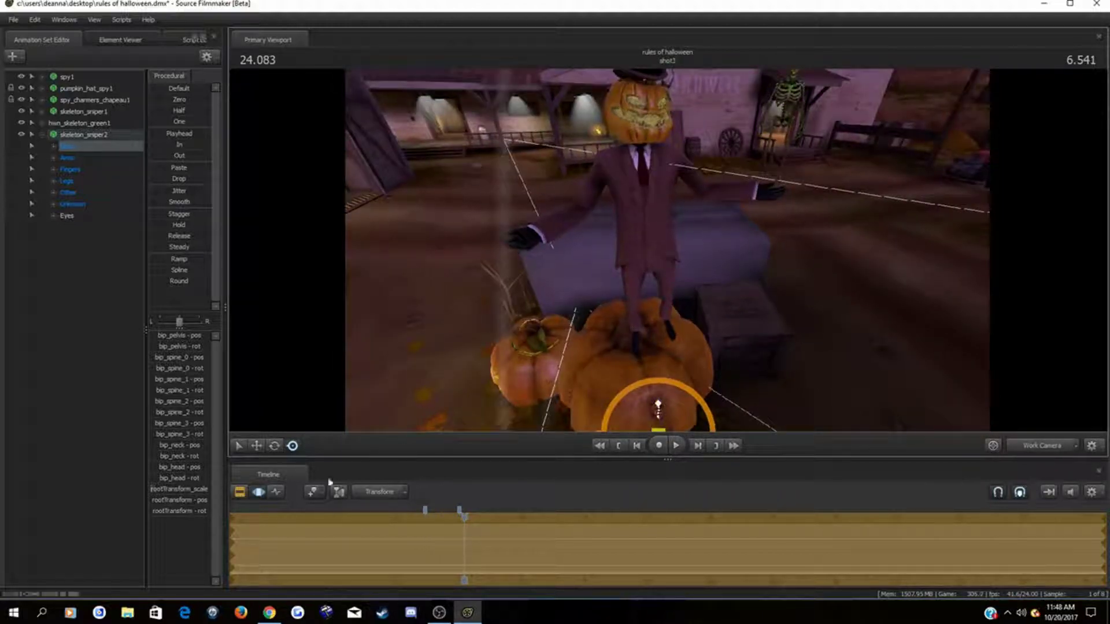
{"action": "left_click", "coordinate": [256, 445]}
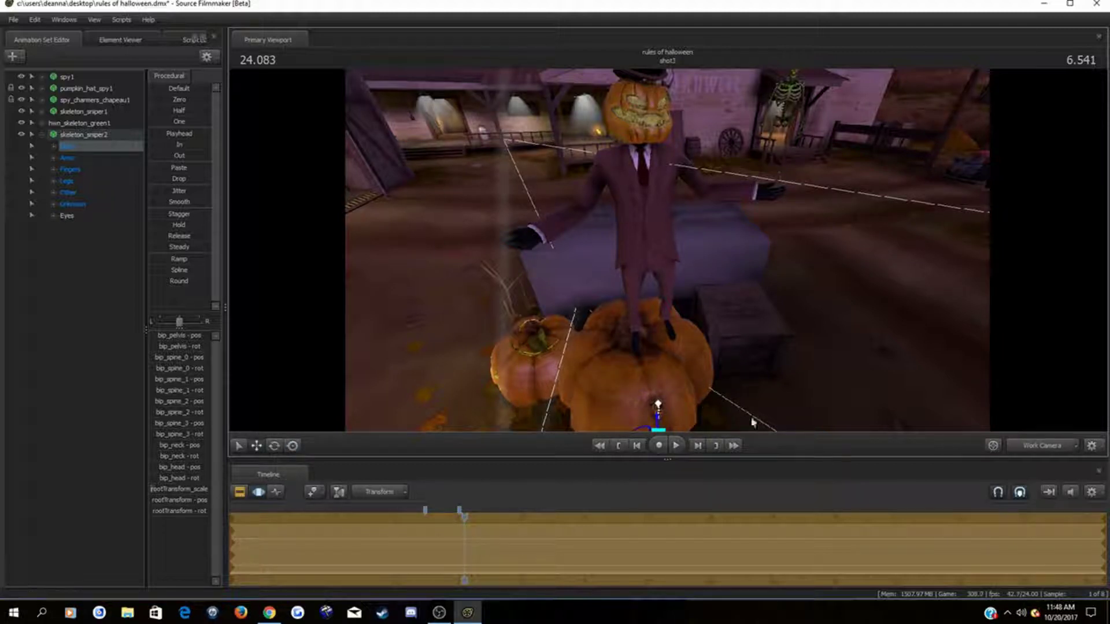
{"action": "left_click_drag", "start_coordinate": [662, 430], "coordinate": [647, 221]}
Step: Move the small skeleton across the scene to the spy's outstretched hand opposite the green skeleton
{"action": "left_click_drag", "start_coordinate": [709, 331], "coordinate": [668, 250]}
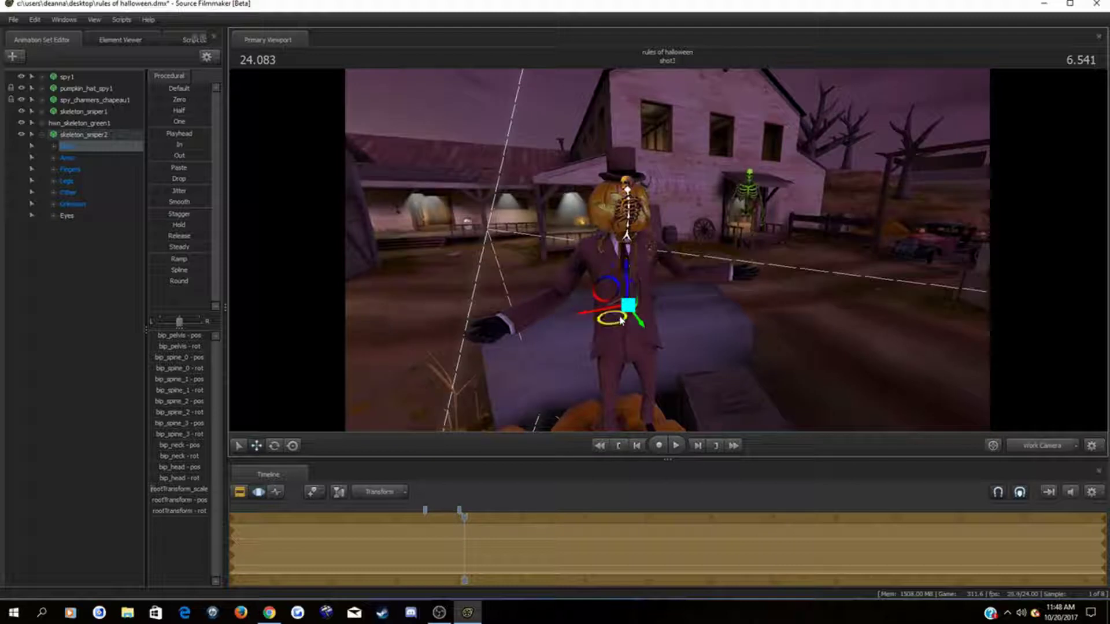
{"action": "left_click_drag", "start_coordinate": [613, 315], "coordinate": [726, 237]}
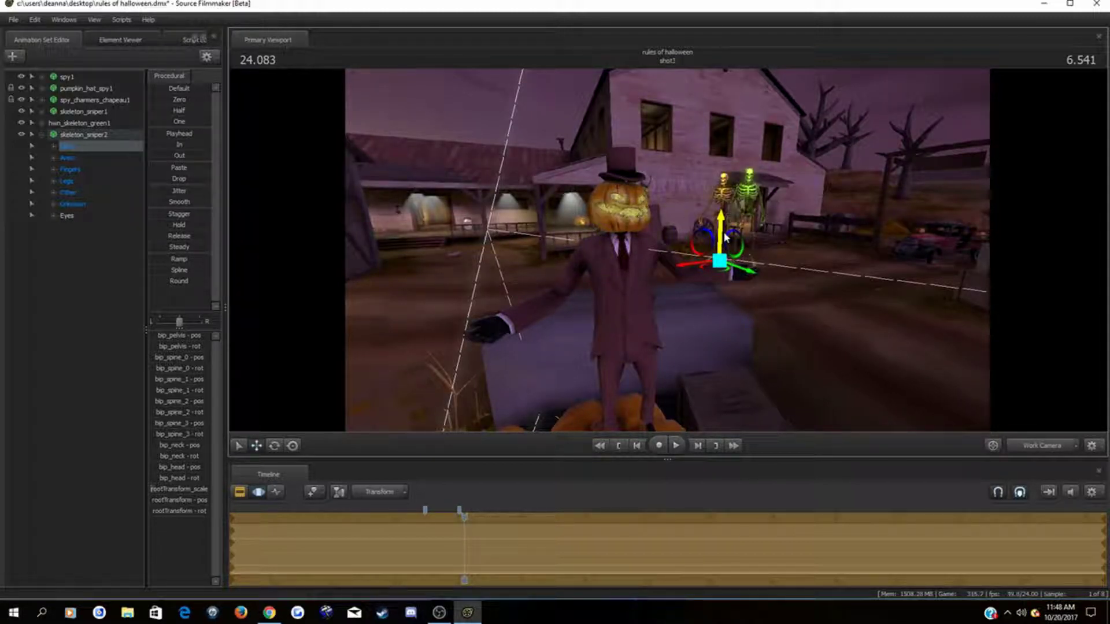
{"action": "left_click_drag", "start_coordinate": [749, 277], "coordinate": [758, 282]}
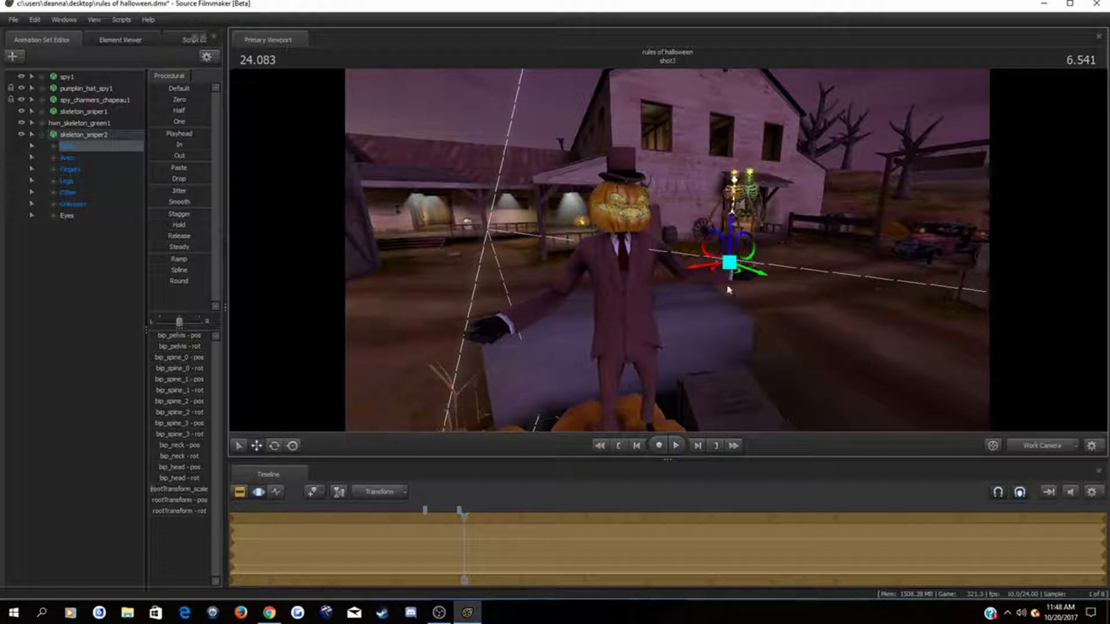
{"action": "left_click_drag", "start_coordinate": [712, 273], "coordinate": [498, 310]}
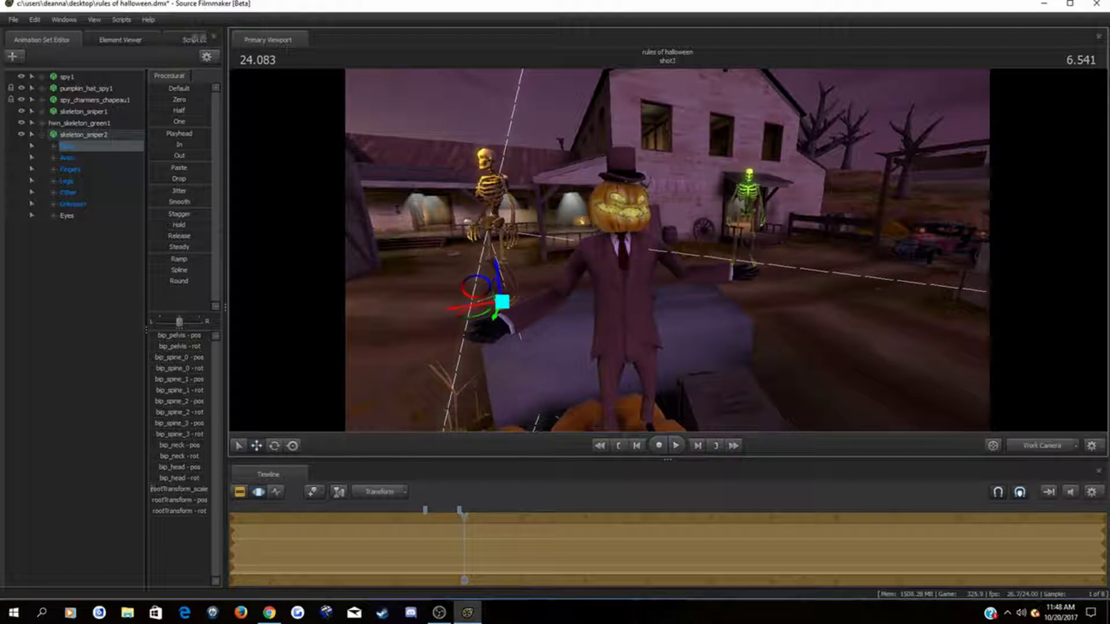
Step: Rotate the small skeleton about its vertical axis with the Rotate tool so it faces more toward the camera
{"action": "left_click_drag", "start_coordinate": [792, 338], "coordinate": [636, 327]}
{"action": "key", "text": "d"}
{"action": "key", "text": "d"}
{"action": "key", "text": "a"}
{"action": "key", "text": "w"}
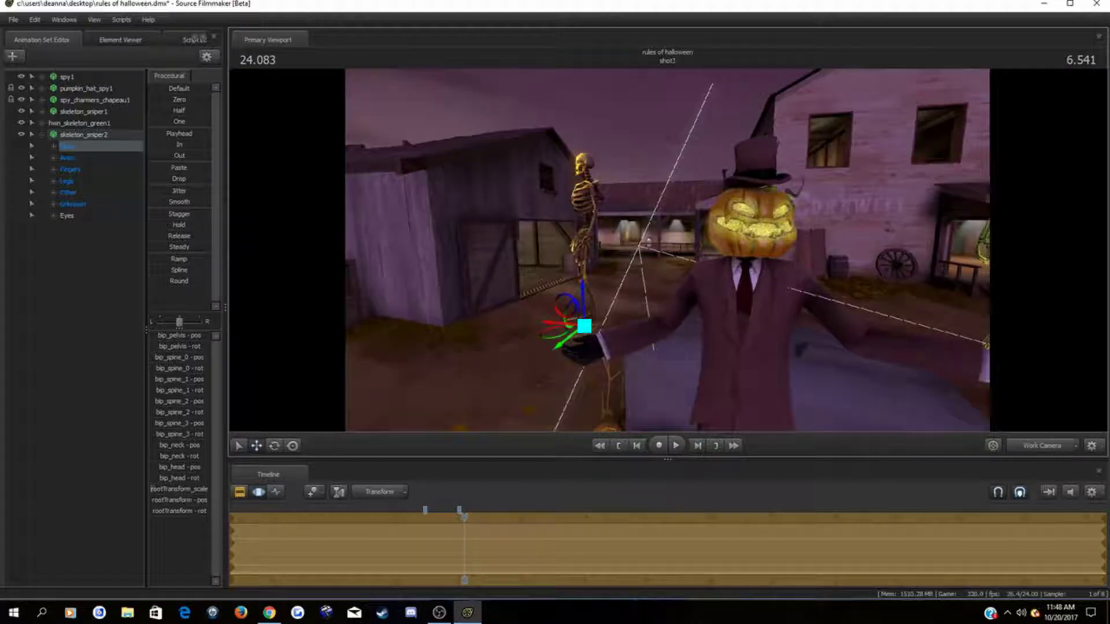
{"action": "left_click", "coordinate": [274, 445]}
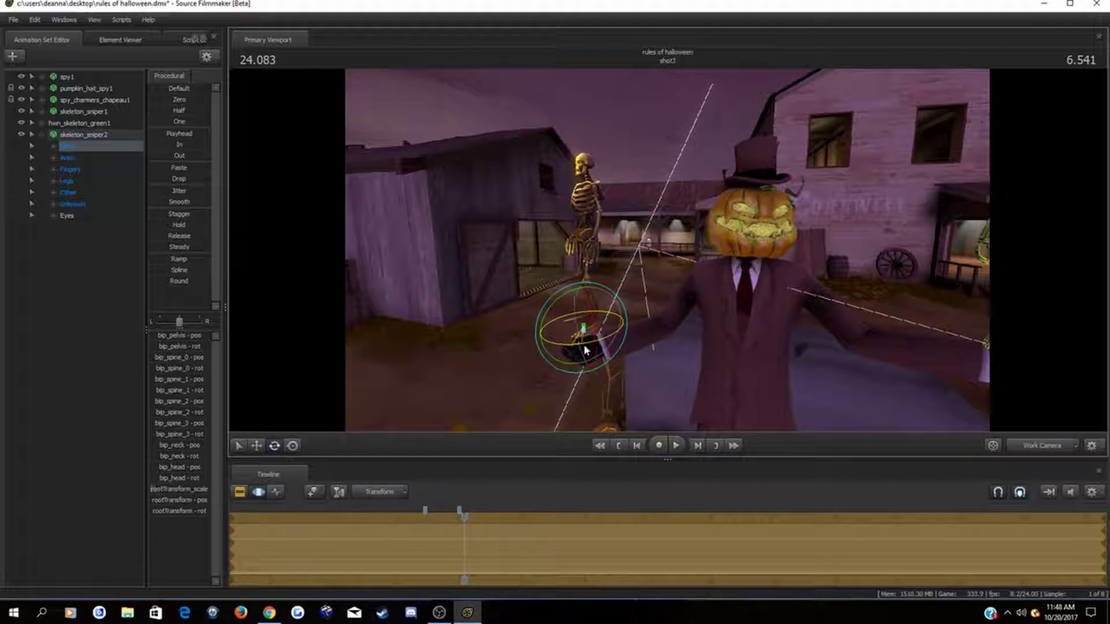
{"action": "left_click_drag", "start_coordinate": [585, 349], "coordinate": [634, 321]}
Step: Slide the small skeleton horizontally along the spy's forearm toward the gloved hand
{"action": "key", "text": "a"}
{"action": "left_click_drag", "start_coordinate": [647, 385], "coordinate": [682, 398]}
{"action": "key", "text": "w"}
{"action": "key", "text": "a"}
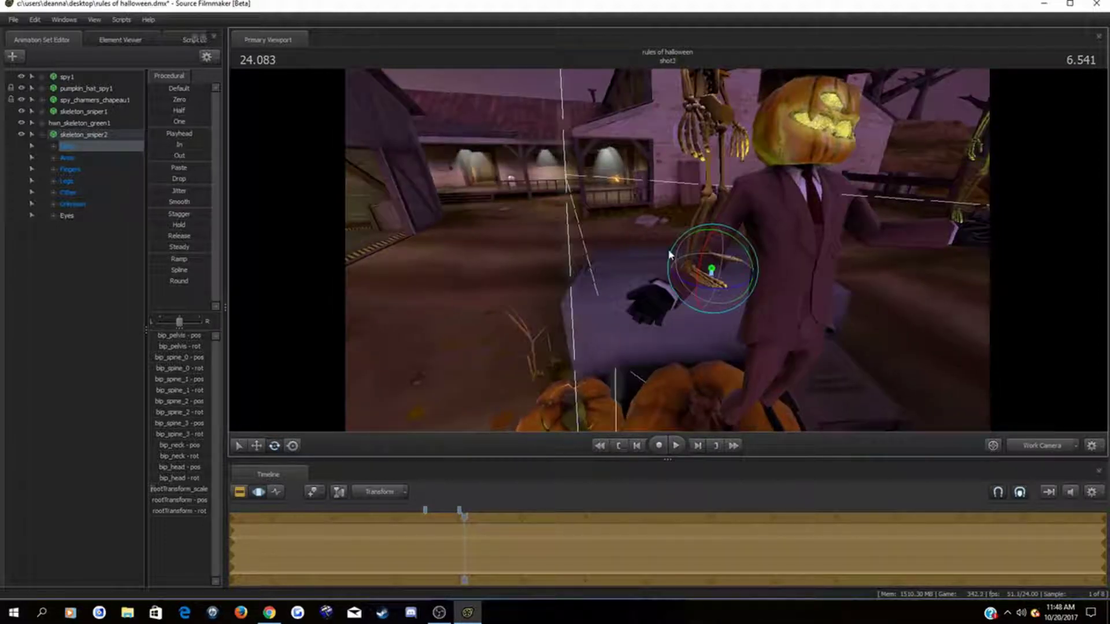
{"action": "left_click", "coordinate": [259, 446]}
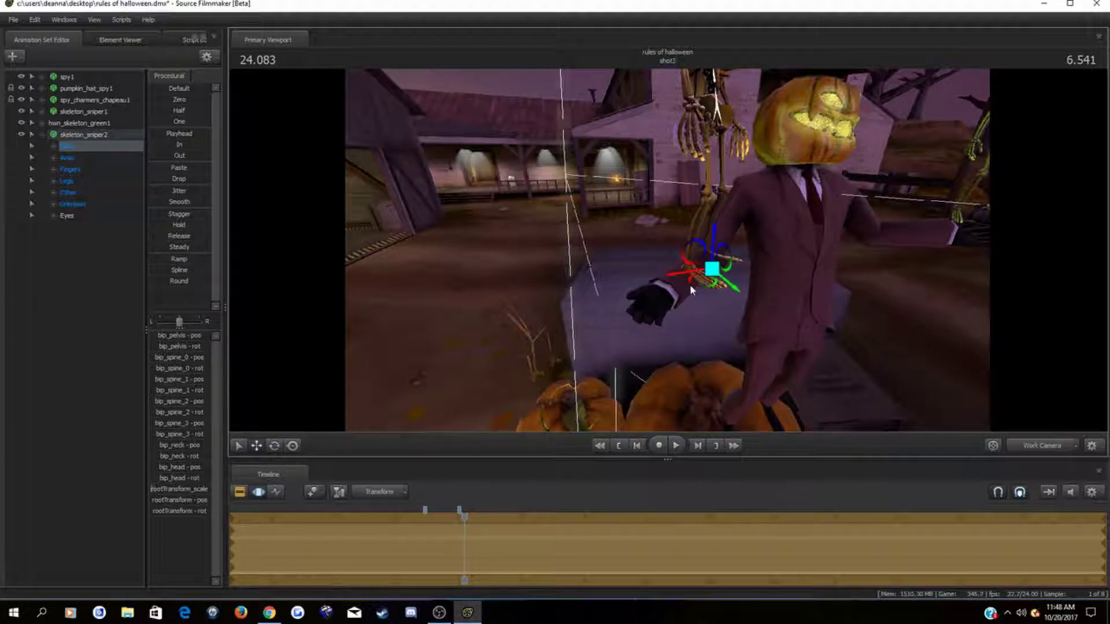
{"action": "left_click_drag", "start_coordinate": [701, 287], "coordinate": [670, 288]}
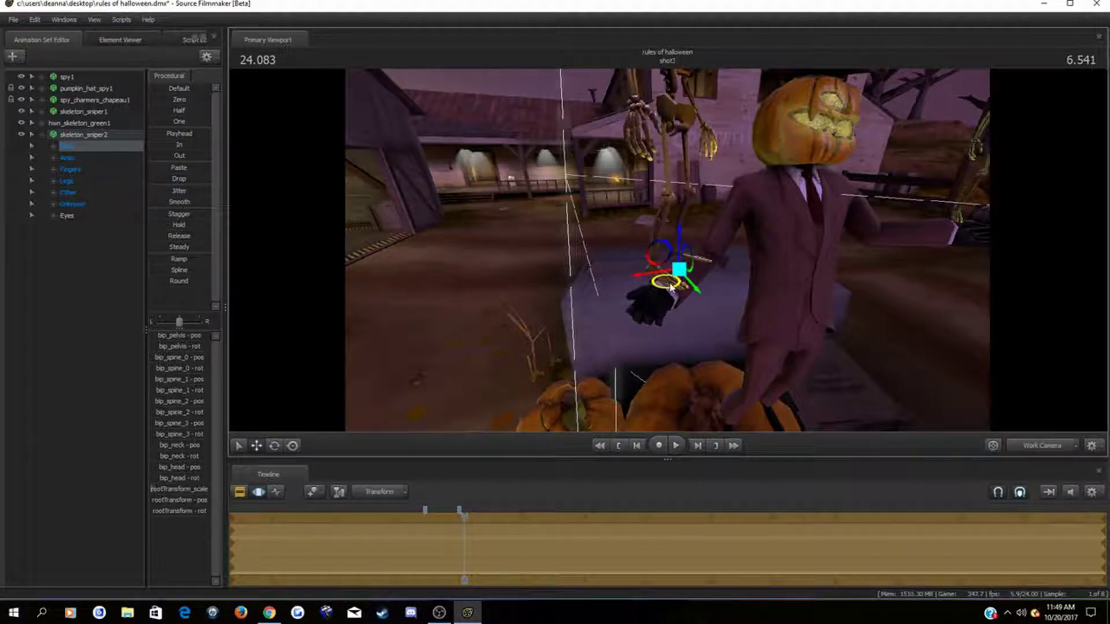
Step: Check the skeleton from another angle and shift its horizontal position and depth to line up with the spy's hand
{"action": "key", "text": "d"}
{"action": "left_click_drag", "start_coordinate": [653, 245], "coordinate": [647, 245]}
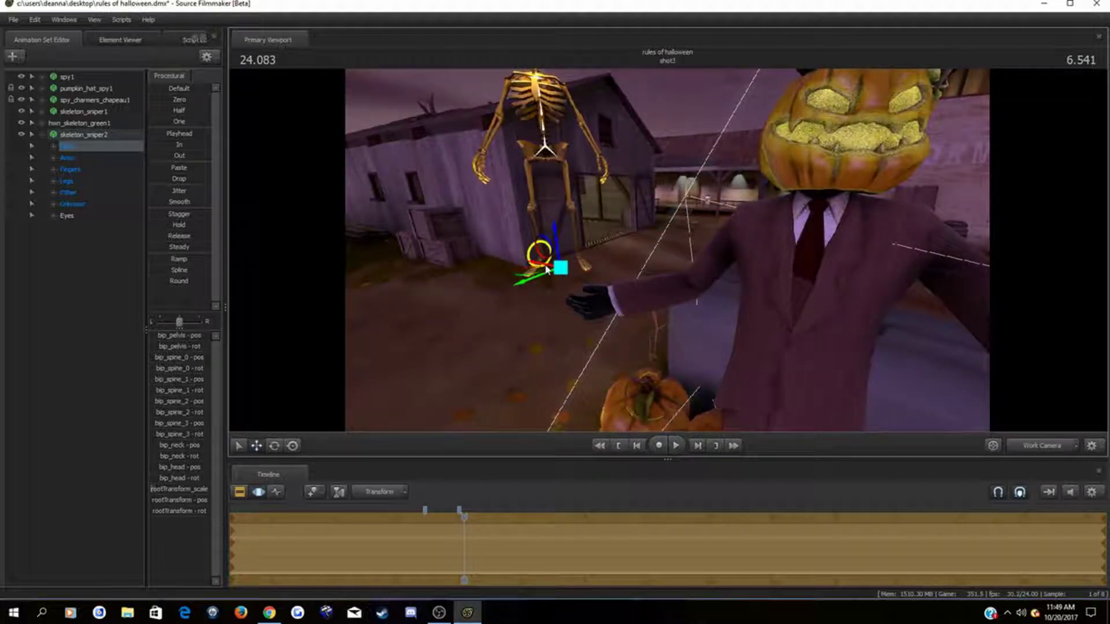
{"action": "left_click_drag", "start_coordinate": [535, 282], "coordinate": [560, 293]}
{"action": "key", "text": "a"}
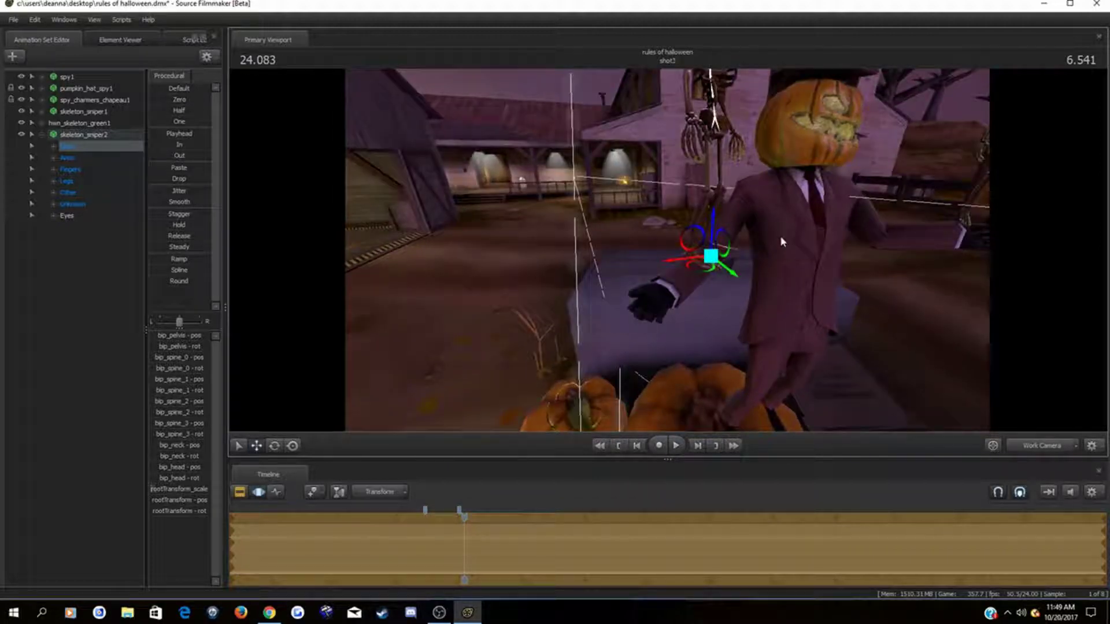
{"action": "left_click_drag", "start_coordinate": [721, 273], "coordinate": [641, 270]}
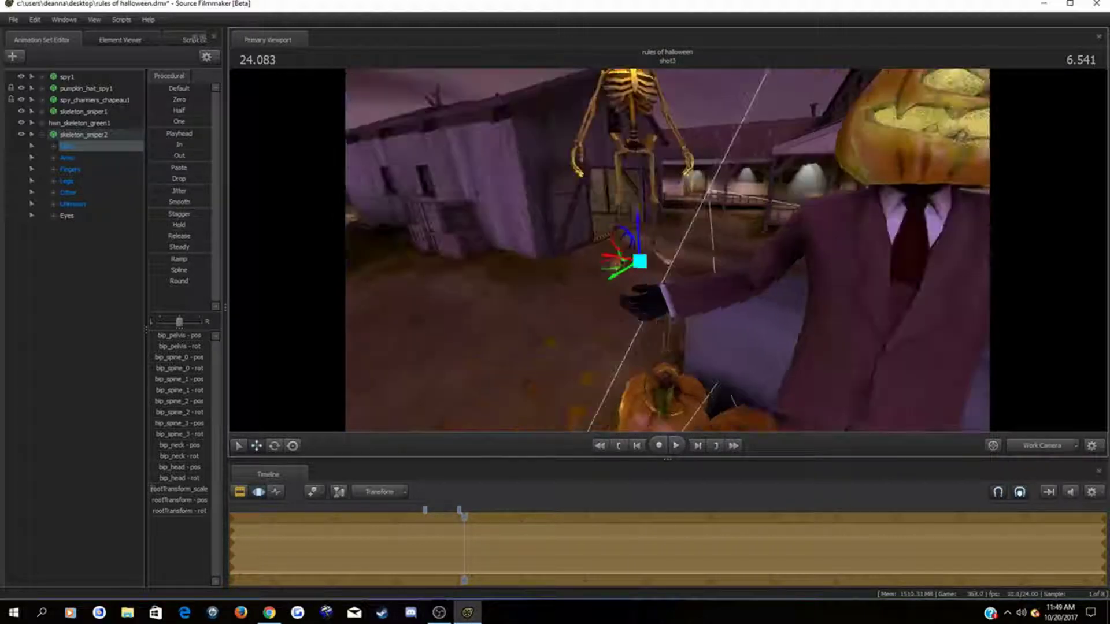
Step: Lower the small skeleton to the level of the spy's hand and adjust its rotation to face forward
{"action": "left_click_drag", "start_coordinate": [639, 226], "coordinate": [646, 271]}
{"action": "left_click_drag", "start_coordinate": [614, 311], "coordinate": [637, 303]}
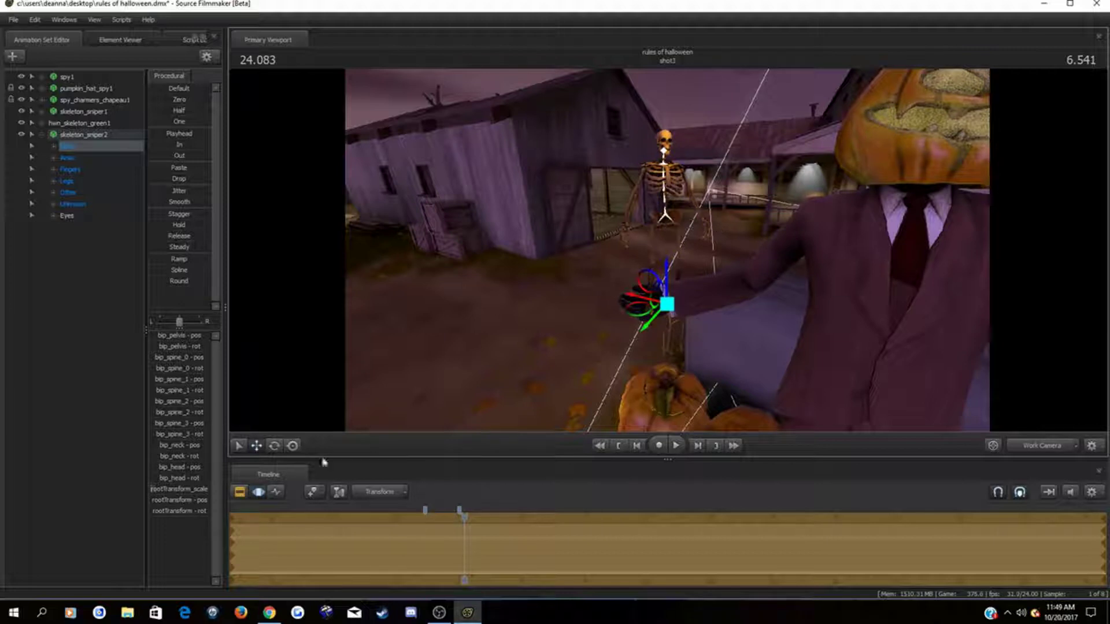
{"action": "left_click", "coordinate": [274, 445]}
{"action": "left_click_drag", "start_coordinate": [658, 328], "coordinate": [643, 337]}
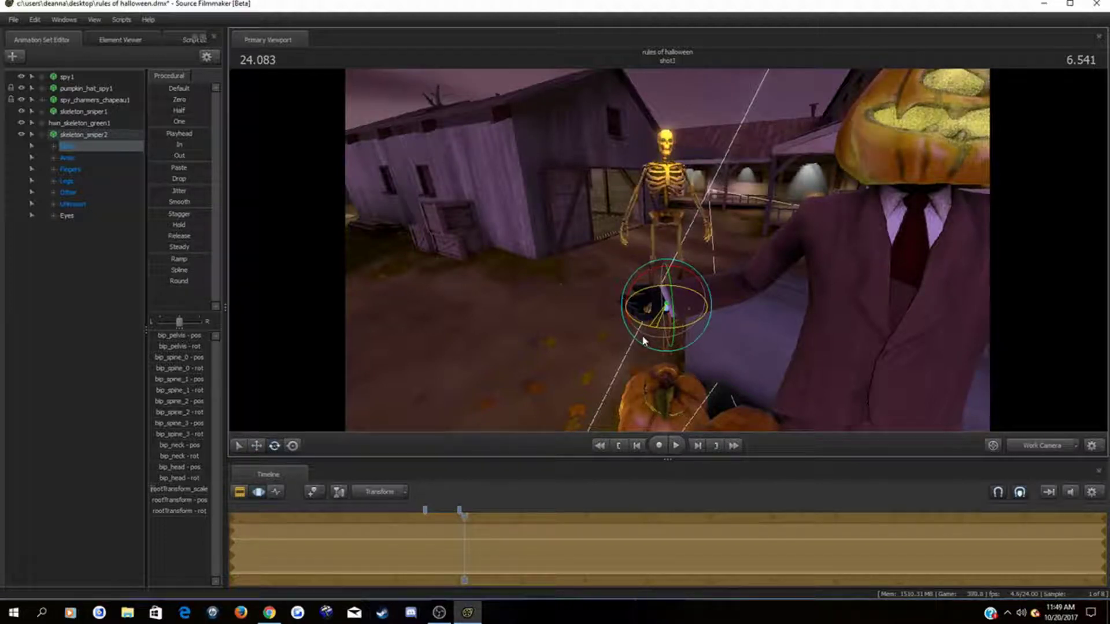
Step: Nudge the skeleton outward over the palm and raise it until its feet rest on the spy's hand, checking both hands
{"action": "left_click", "coordinate": [256, 447]}
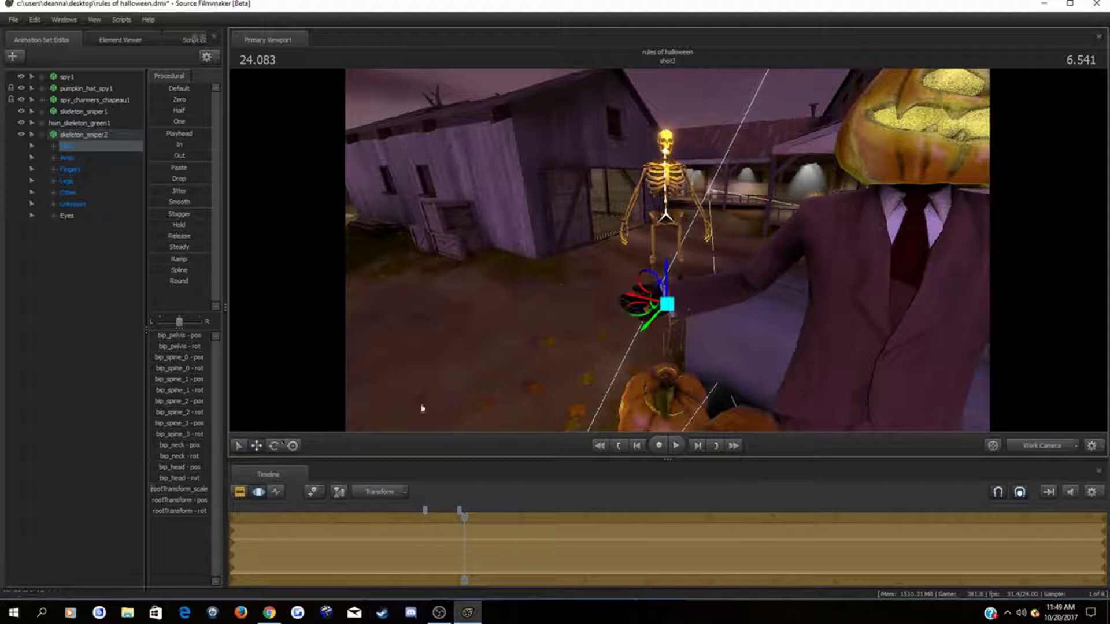
{"action": "left_click_drag", "start_coordinate": [637, 318], "coordinate": [620, 323]}
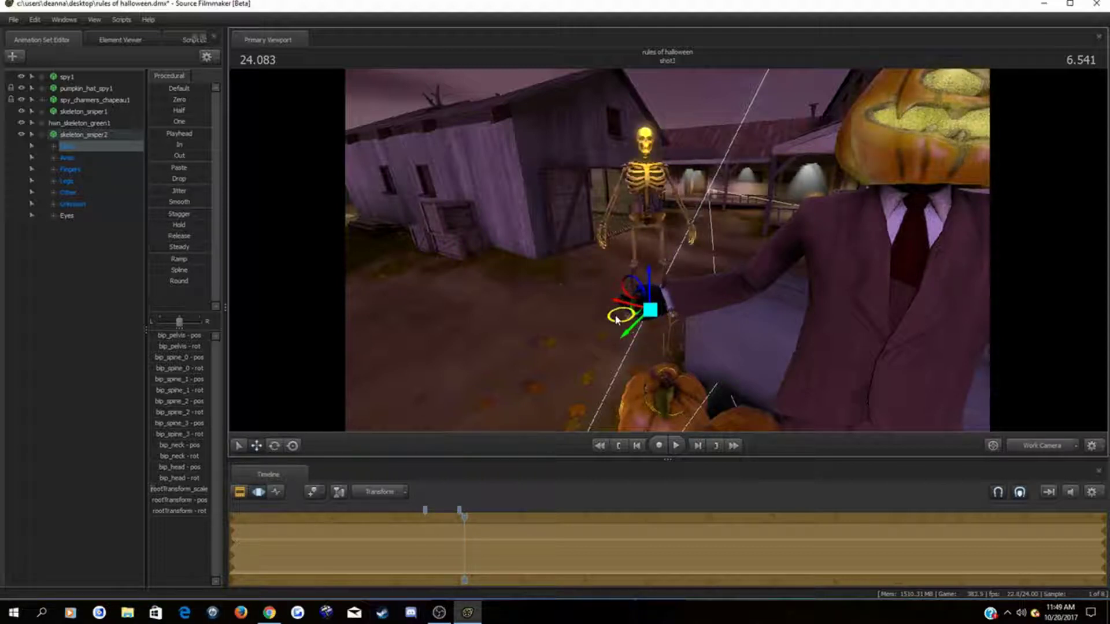
{"action": "left_click_drag", "start_coordinate": [645, 279], "coordinate": [654, 243]}
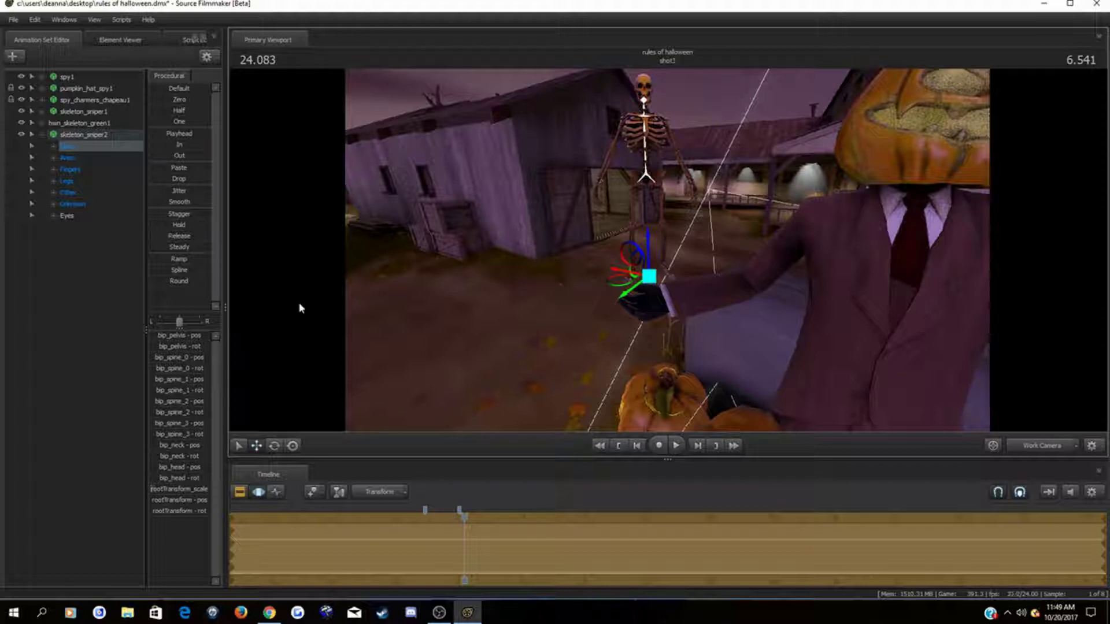
{"action": "left_click_drag", "start_coordinate": [405, 313], "coordinate": [555, 272]}
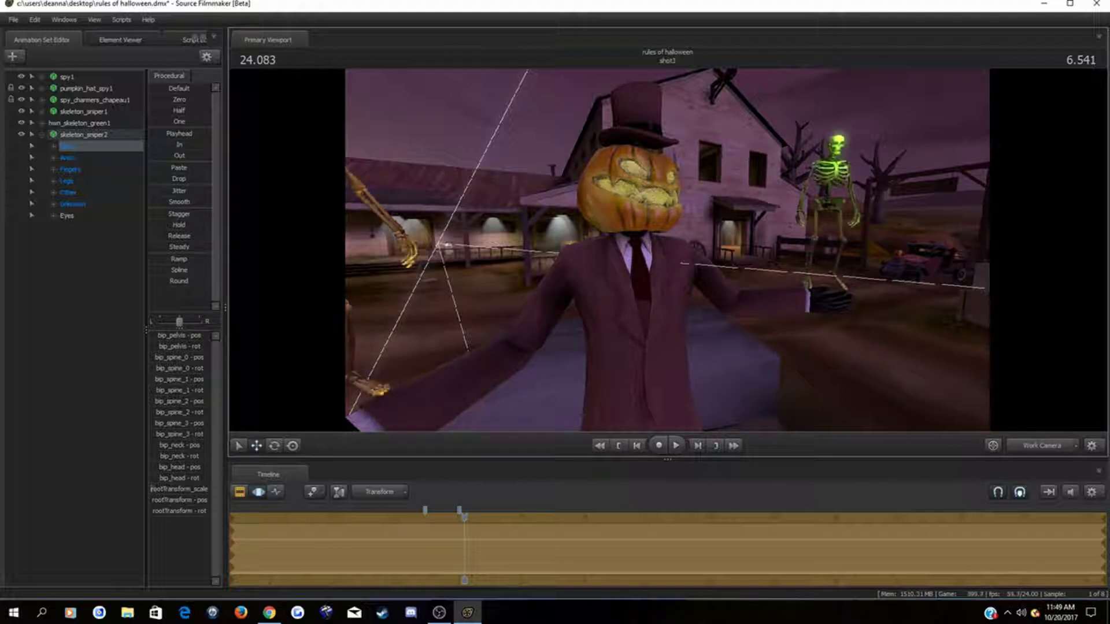
Step: Rotate the small skeleton's bip_pelvis bone so its whole body leans forward beside the spy
{"action": "left_click_drag", "start_coordinate": [668, 250], "coordinate": [607, 266]}
{"action": "key", "text": "a"}
{"action": "key", "text": "d"}
{"action": "left_click_drag", "start_coordinate": [621, 421], "coordinate": [596, 427]}
{"action": "key", "text": "w"}
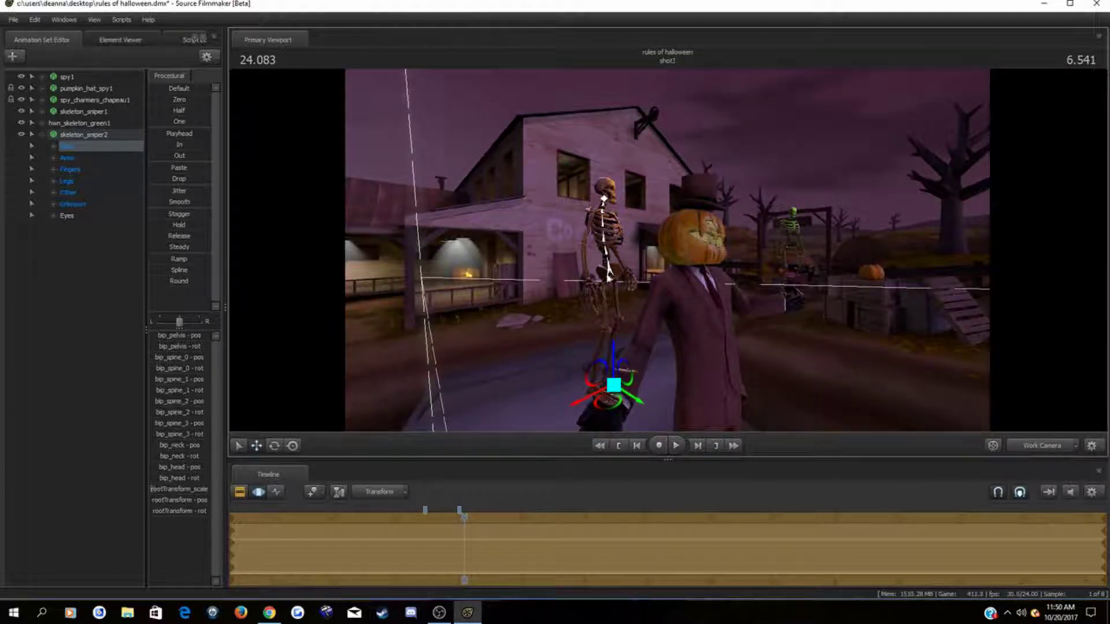
{"action": "left_click", "coordinate": [614, 275], "text": "ctrl"}
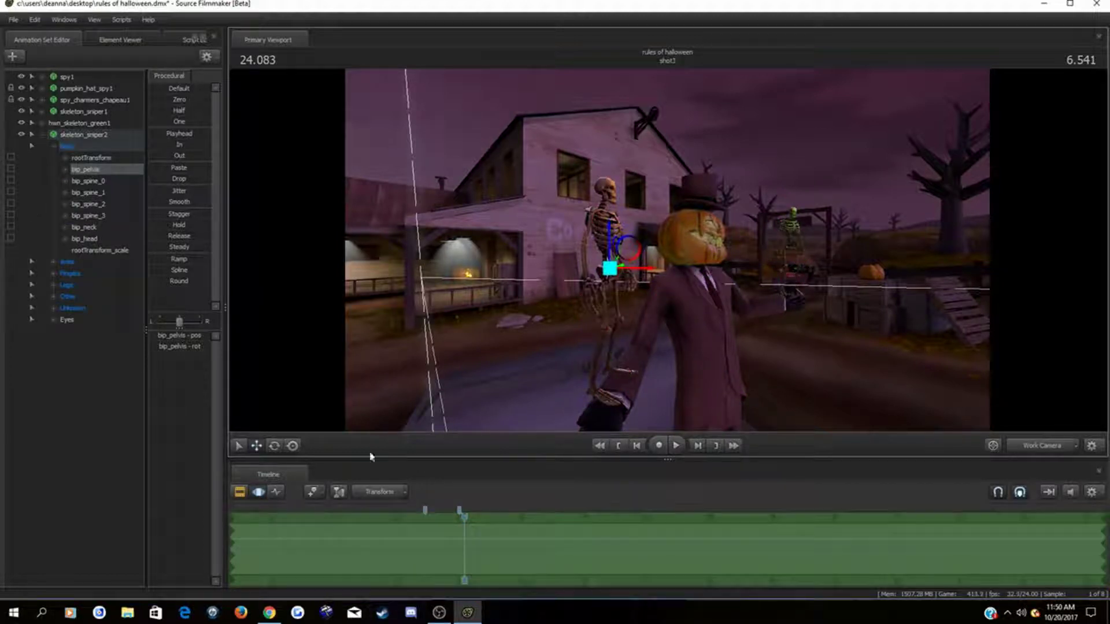
{"action": "left_click", "coordinate": [275, 446]}
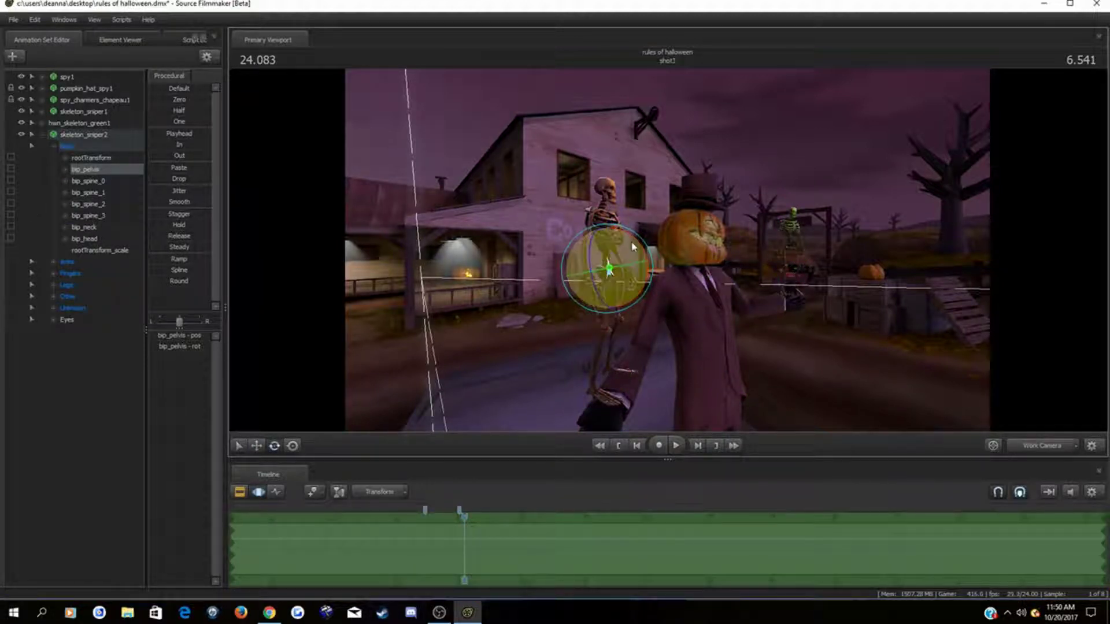
{"action": "left_click_drag", "start_coordinate": [643, 250], "coordinate": [653, 253]}
Step: Bend the skeleton's back forward by rotating bip_spine_0, bip_spine_1 and bip_spine_2 into a hunched curve
{"action": "left_click", "coordinate": [613, 253], "text": "ctrl"}
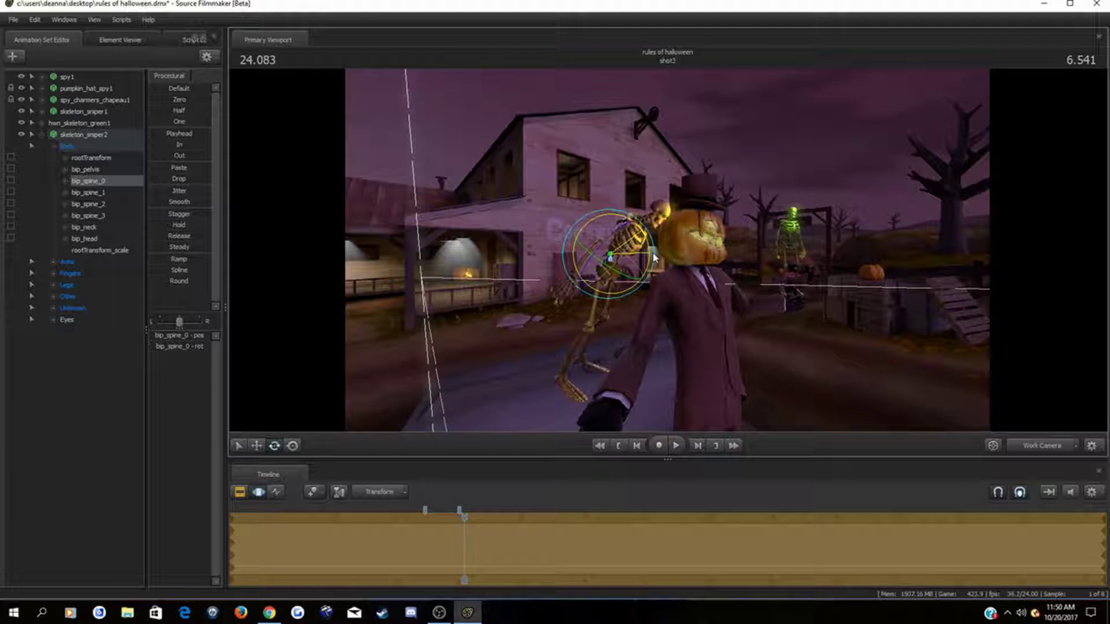
{"action": "left_click", "coordinate": [656, 246]}
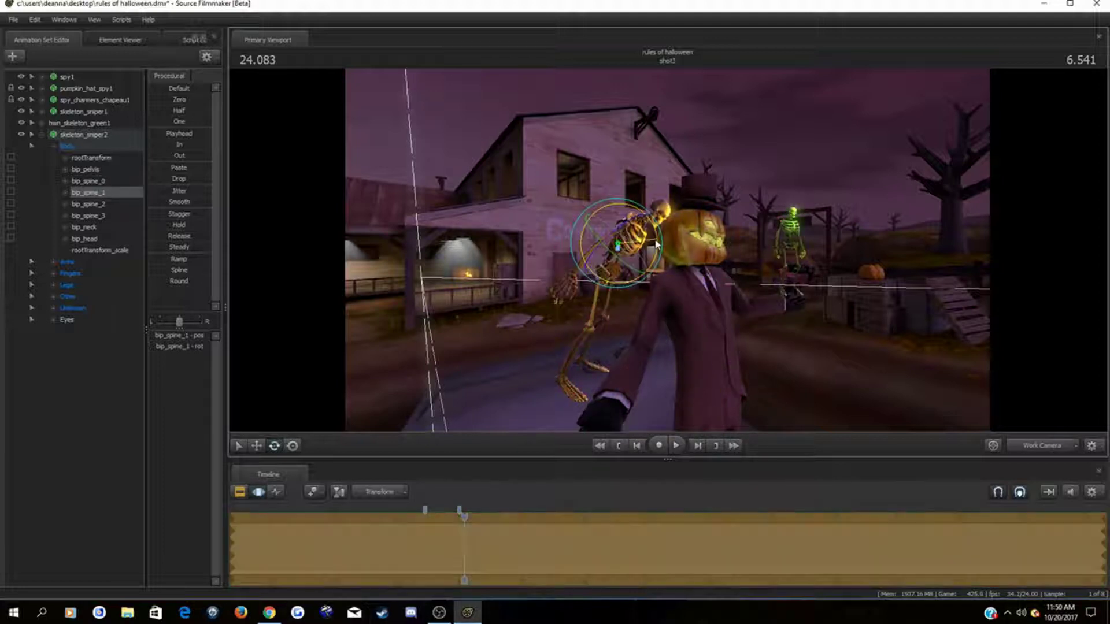
{"action": "left_click_drag", "start_coordinate": [649, 247], "coordinate": [649, 253]}
{"action": "key", "text": "ctrl"}
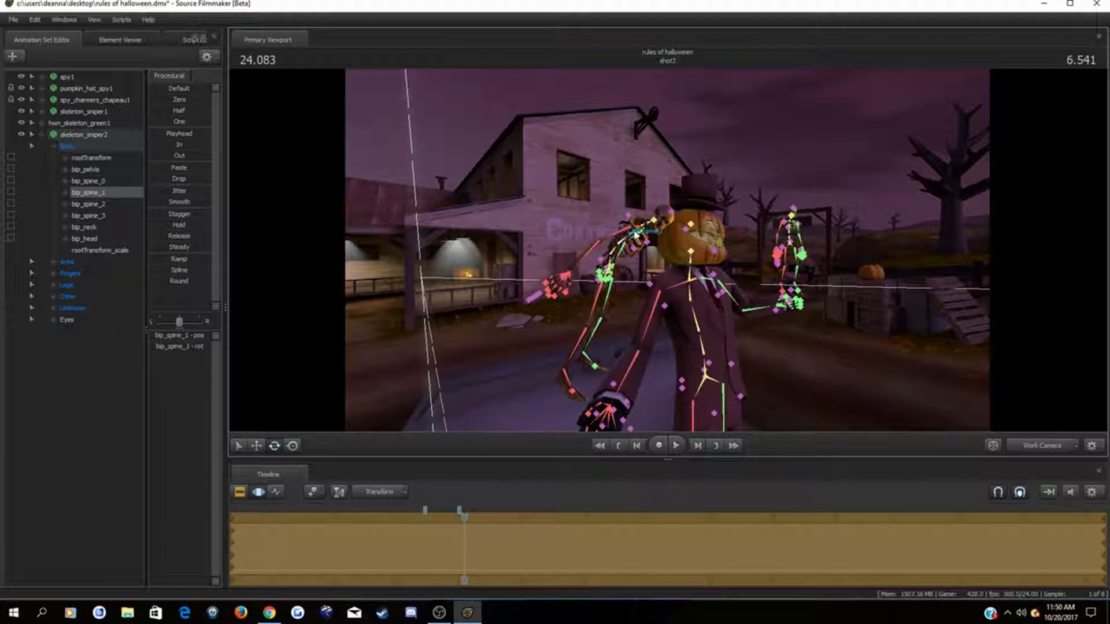
{"action": "left_click", "coordinate": [636, 234]}
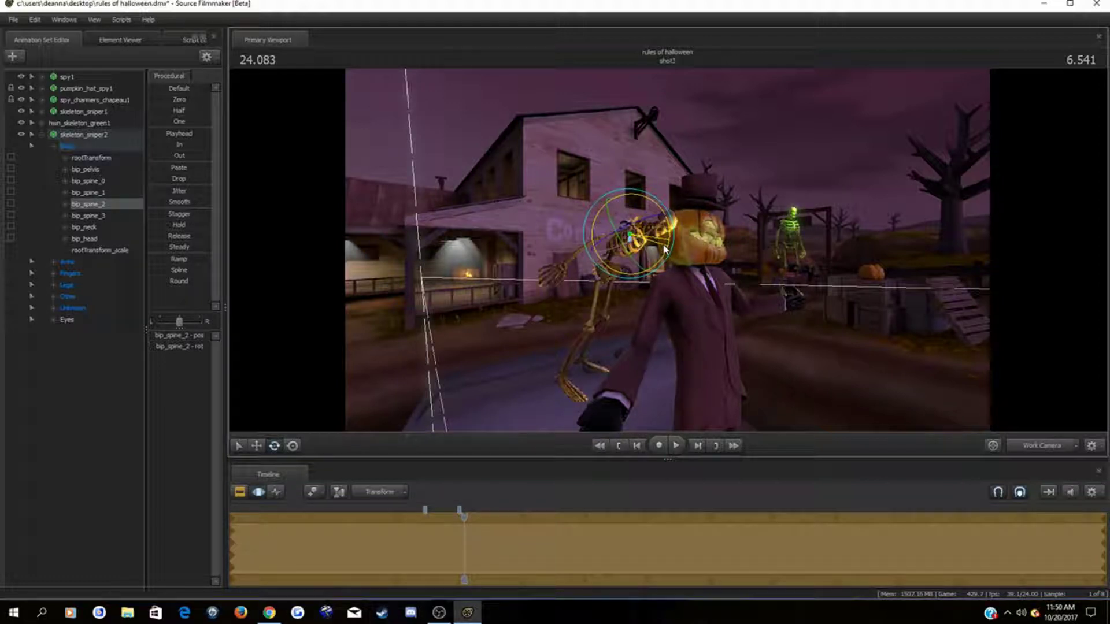
{"action": "key", "text": "q"}
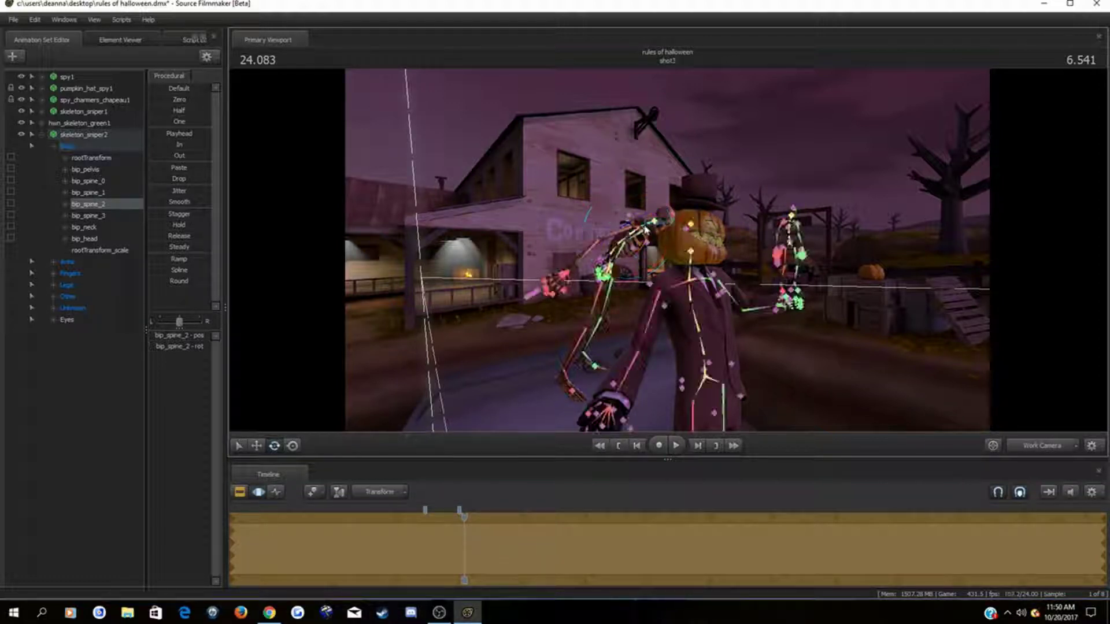
Step: Rotate the skeleton's neck and head bones to adjust the tilt of the skull on the hunched back
{"action": "left_click", "coordinate": [650, 228]}
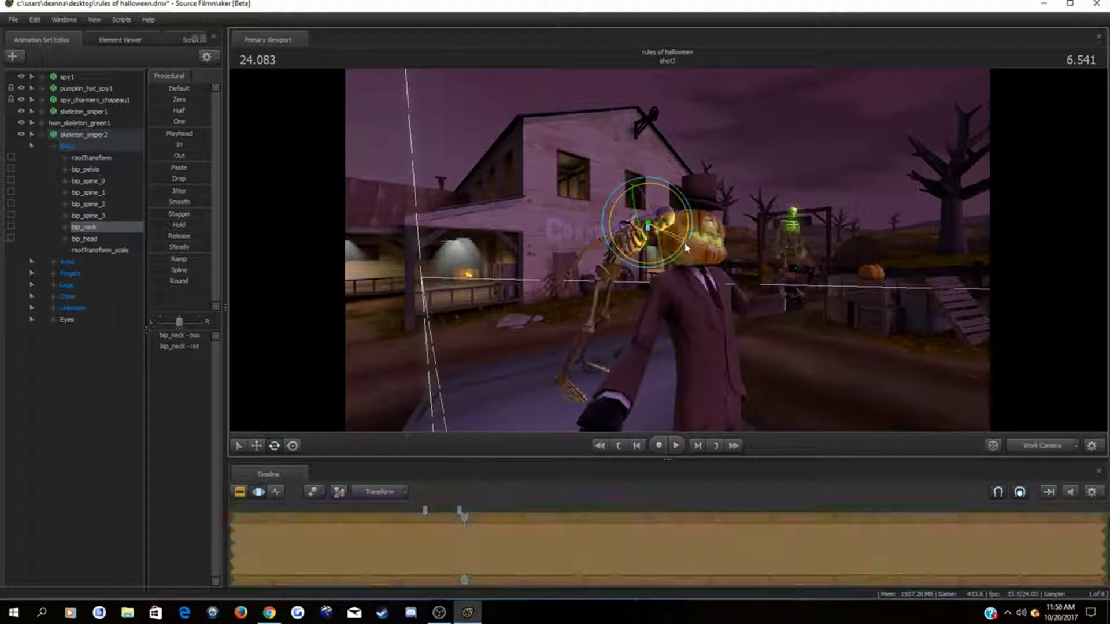
{"action": "key", "text": "q"}
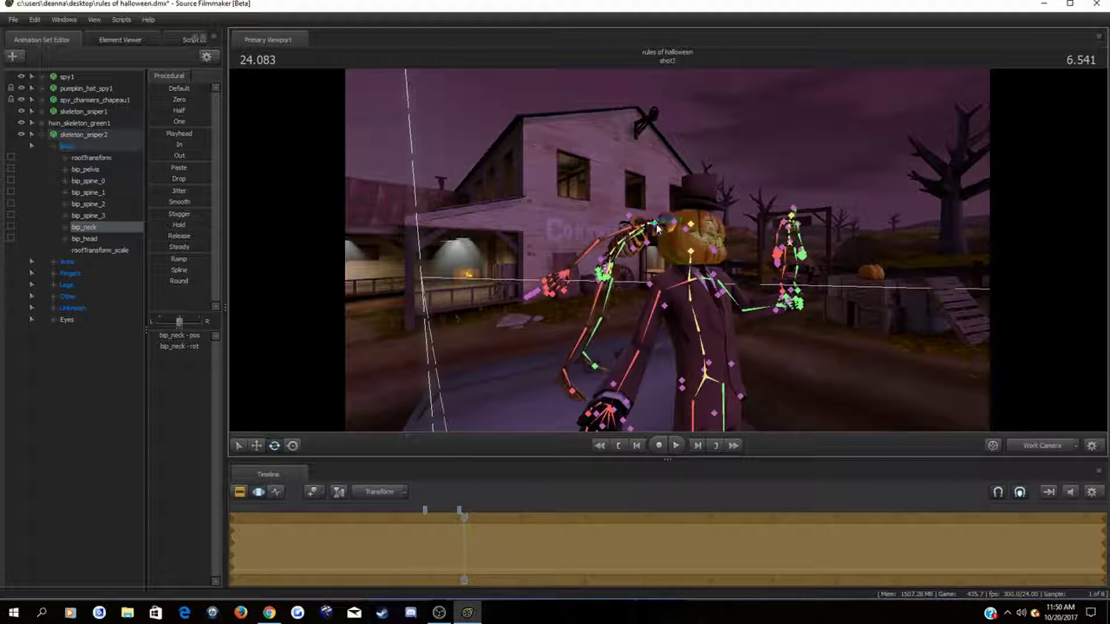
{"action": "left_click", "coordinate": [658, 228]}
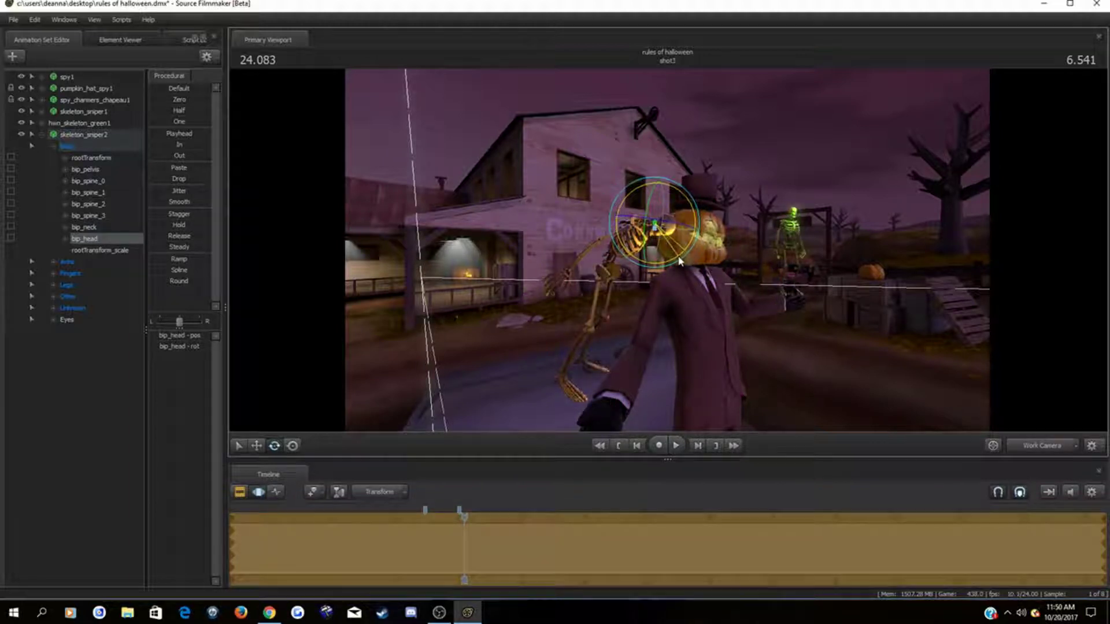
{"action": "key", "text": "q"}
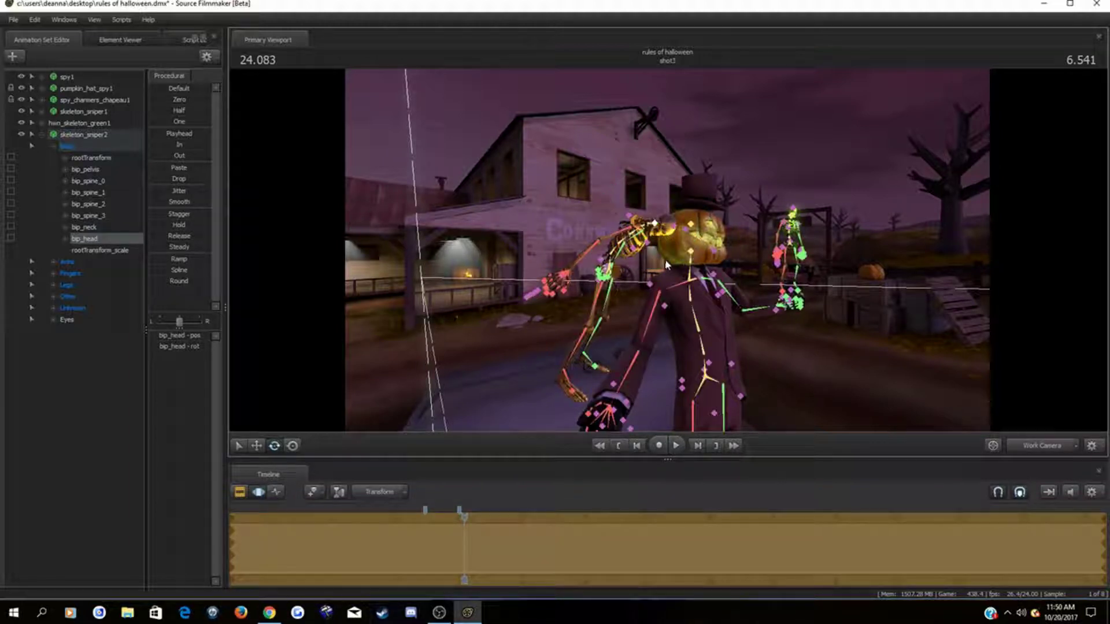
Step: Rotate the skeleton's right collar and right upper arm so the arm hangs down from the bent torso
{"action": "left_click", "coordinate": [637, 228]}
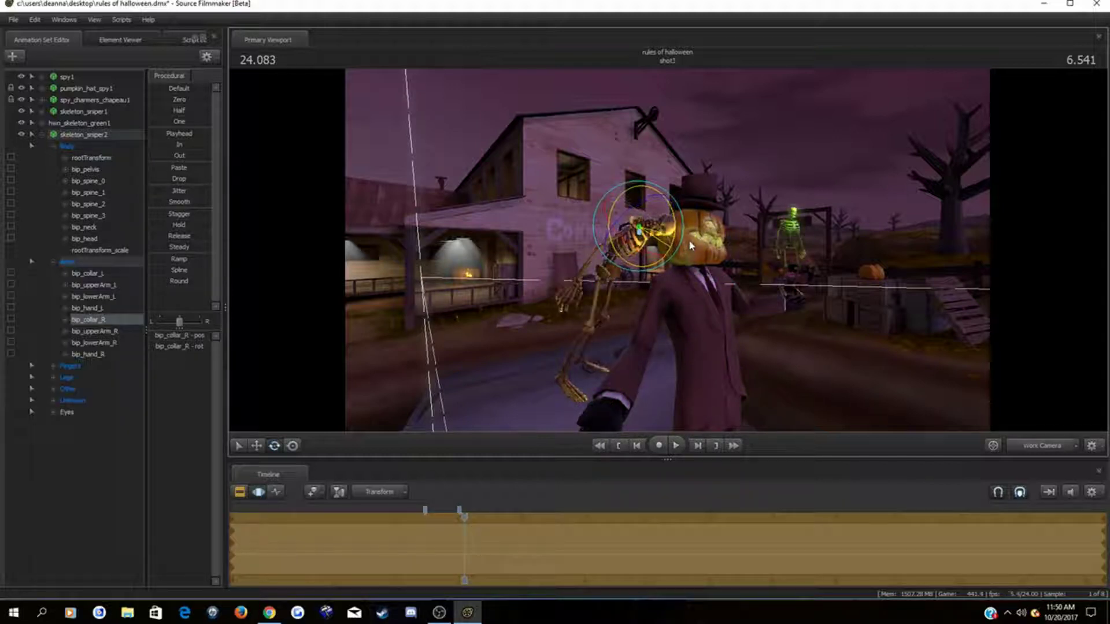
{"action": "key", "text": "q"}
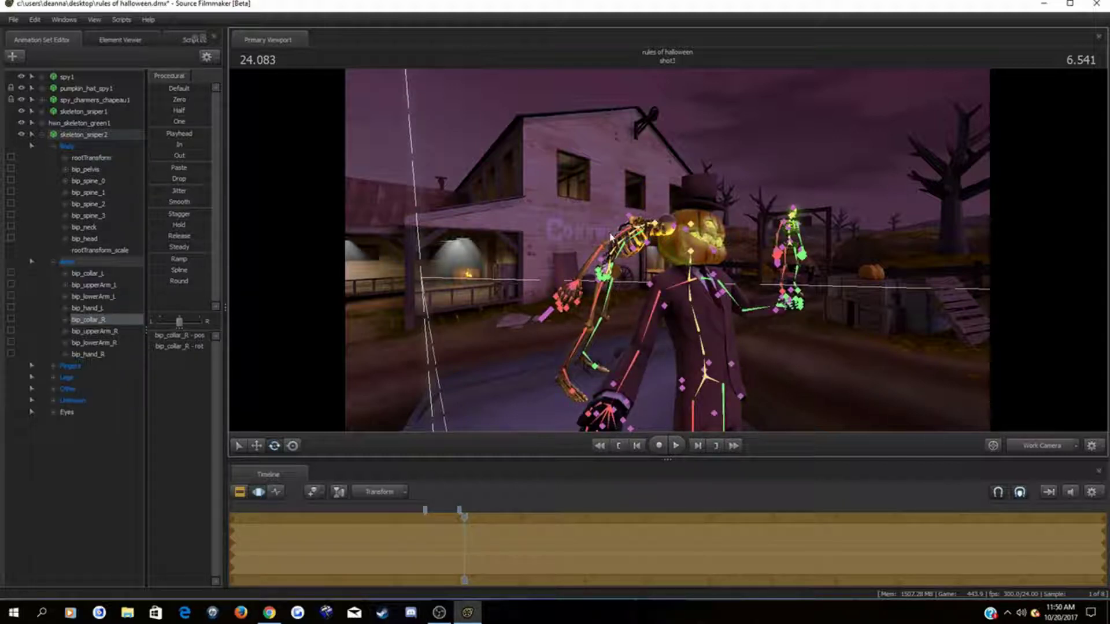
{"action": "left_click", "coordinate": [612, 240]}
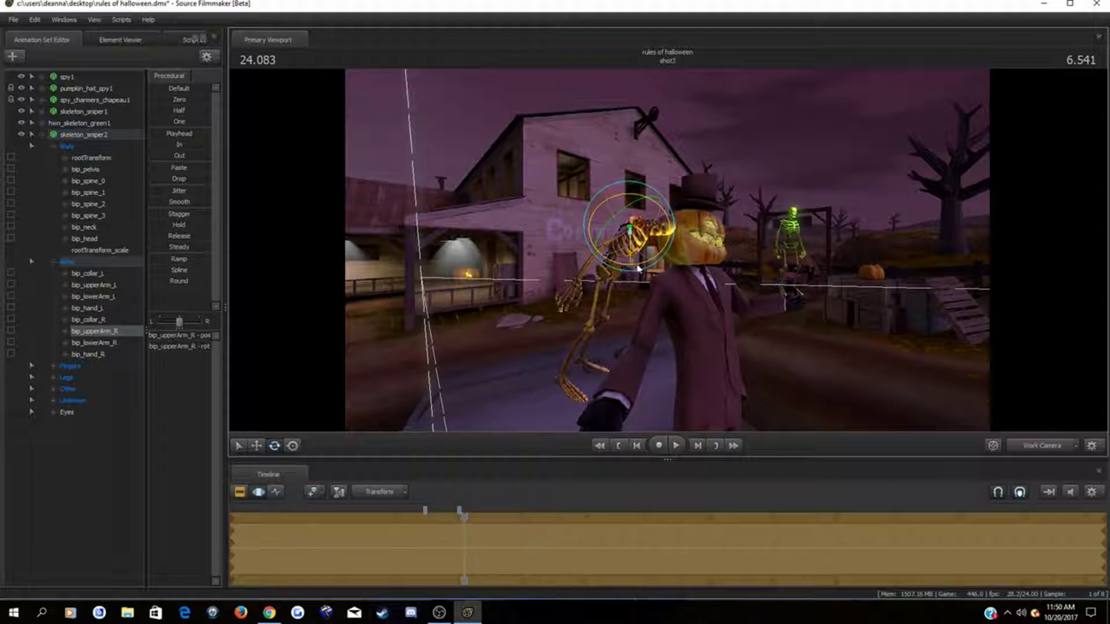
Step: Rotate the skeleton's left collar and left upper arm to match the lowered right arm
{"action": "left_click_drag", "start_coordinate": [726, 303], "coordinate": [547, 290]}
{"action": "right_click_drag", "start_coordinate": [596, 292], "coordinate": [593, 290]}
{"action": "left_click", "coordinate": [653, 252]}
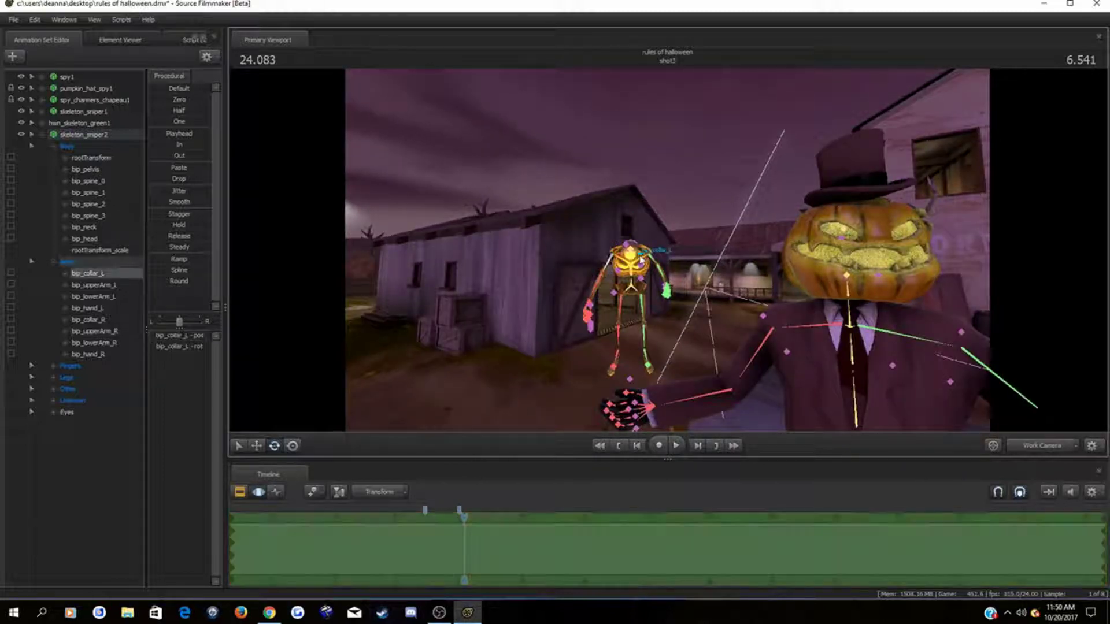
{"action": "left_click_drag", "start_coordinate": [655, 253], "coordinate": [653, 240]}
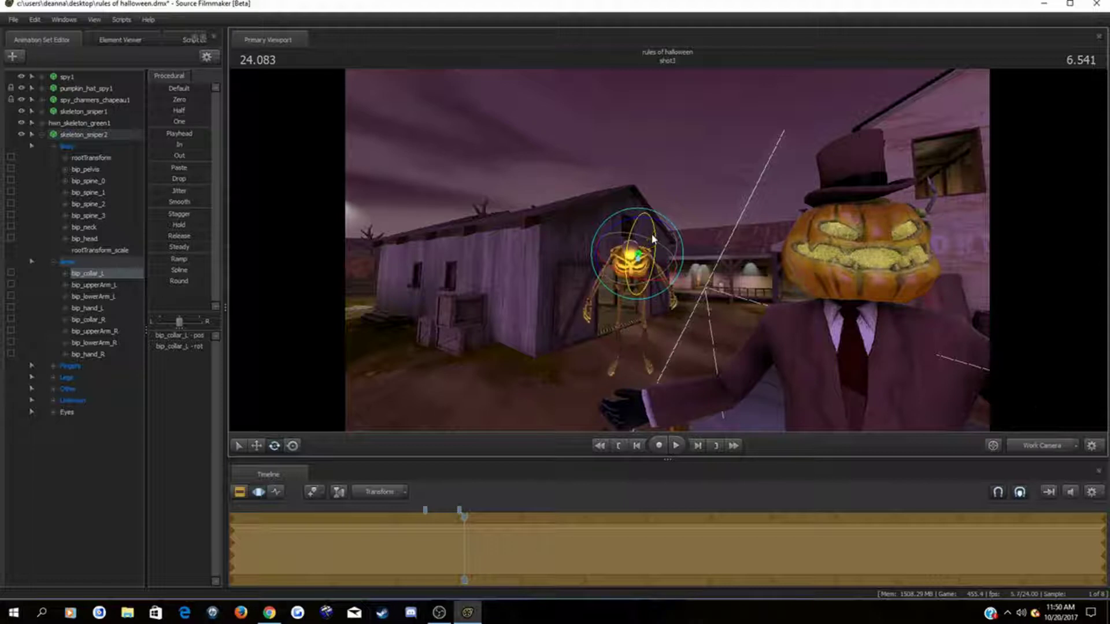
{"action": "key", "text": "ctrl"}
{"action": "left_click", "coordinate": [651, 264], "text": "ctrl"}
{"action": "left_click_drag", "start_coordinate": [641, 256], "coordinate": [633, 243]}
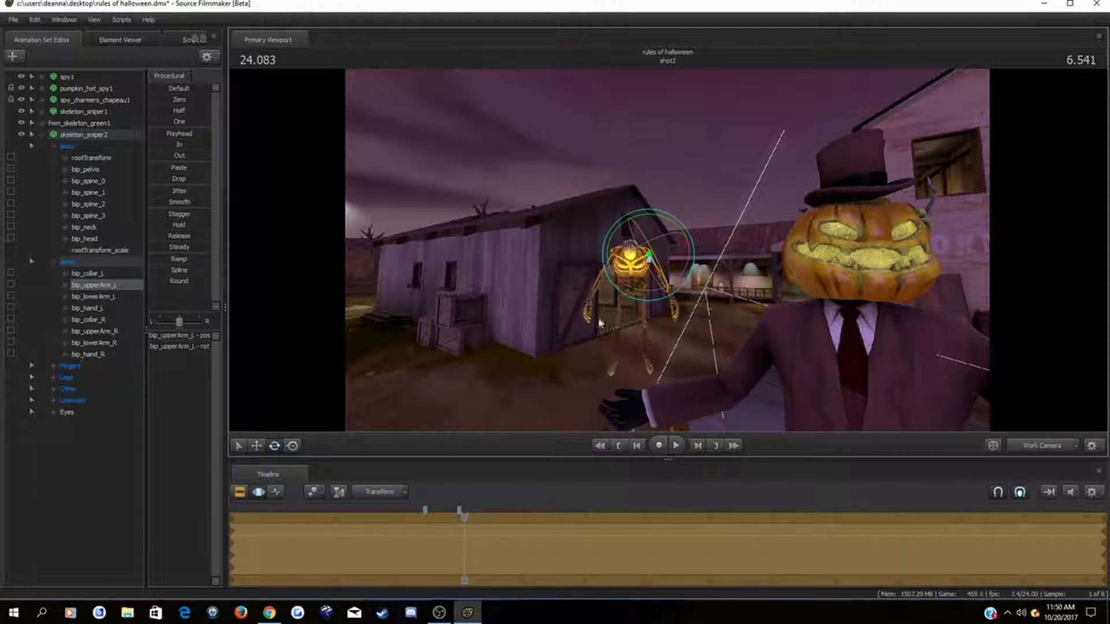
Step: Check the arms from other angles and refine the rotation of the skeleton's left upper arm
{"action": "left_click_drag", "start_coordinate": [597, 322], "coordinate": [667, 318]}
{"action": "key", "text": "a"}
{"action": "key", "text": "ctrl"}
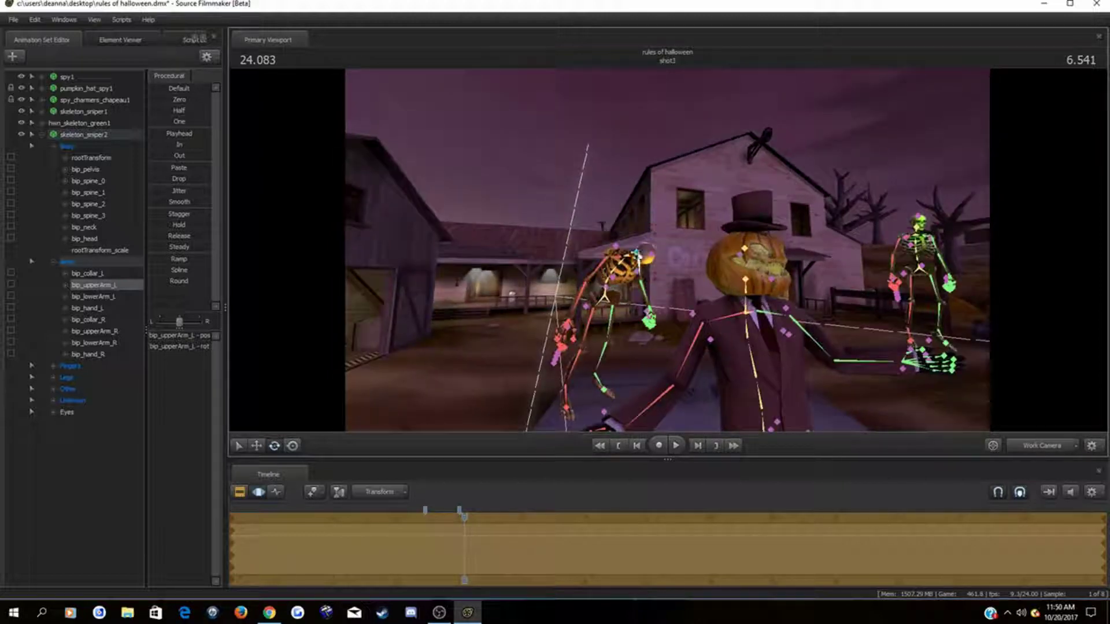
{"action": "left_click", "coordinate": [599, 267], "text": "ctrl"}
{"action": "left_click_drag", "start_coordinate": [642, 250], "coordinate": [592, 231]}
{"action": "key", "text": "d"}
{"action": "key", "text": "w"}
{"action": "left_click", "coordinate": [618, 250], "text": "ctrl"}
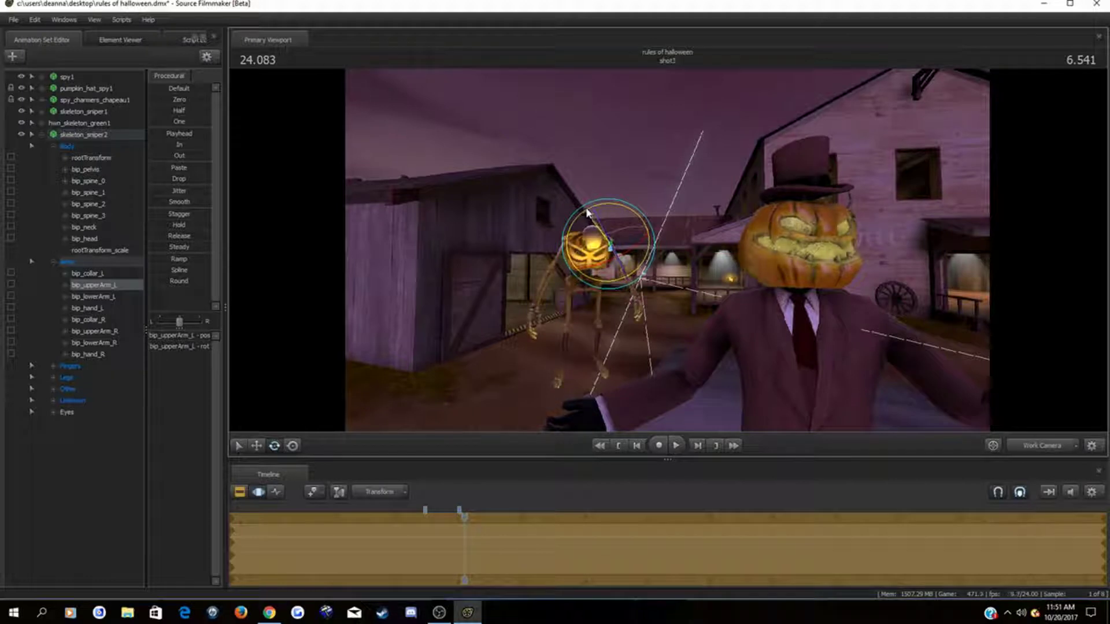
Step: Adjust the rotation of the skeleton's right upper arm and both lower arms so they dangle in front of the body
{"action": "left_click", "coordinate": [559, 217]}
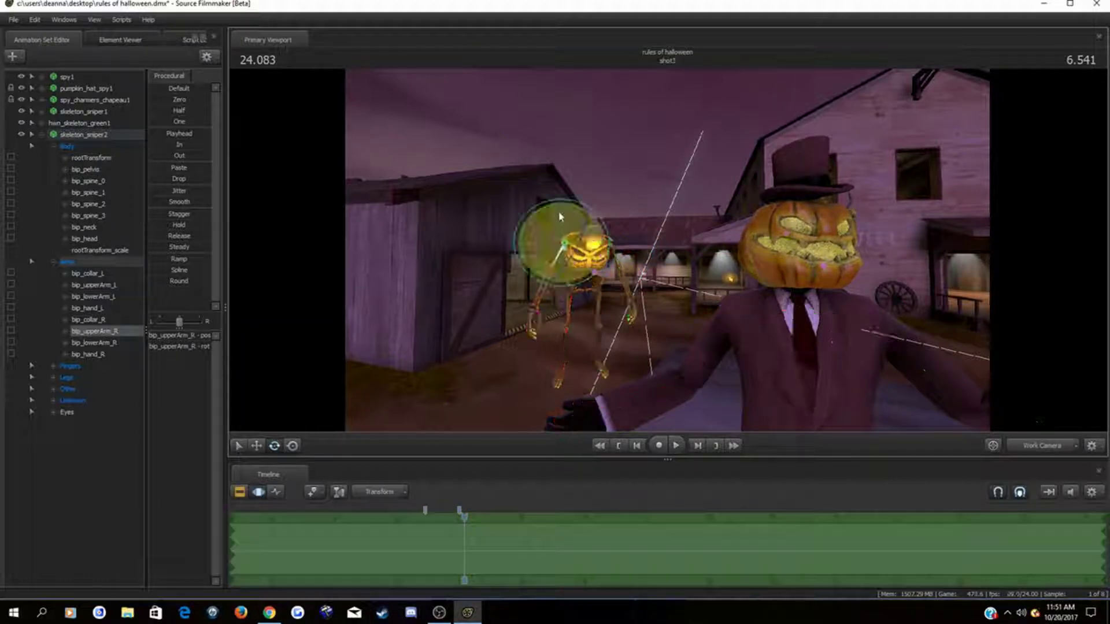
{"action": "left_click_drag", "start_coordinate": [558, 209], "coordinate": [598, 239]}
{"action": "left_click", "coordinate": [553, 272]}
{"action": "left_click", "coordinate": [623, 283]}
Step: Rotate the skeleton's right and left hip bones to bring the thighs forward under the bent torso
{"action": "left_click_drag", "start_coordinate": [681, 253], "coordinate": [639, 259]}
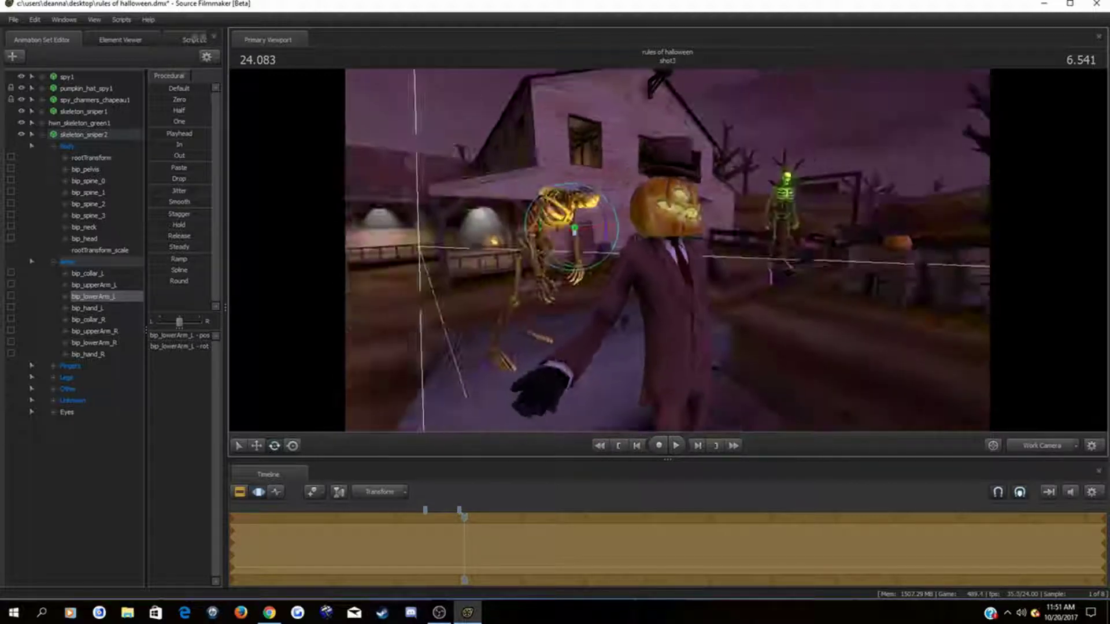
{"action": "left_click", "coordinate": [512, 276]}
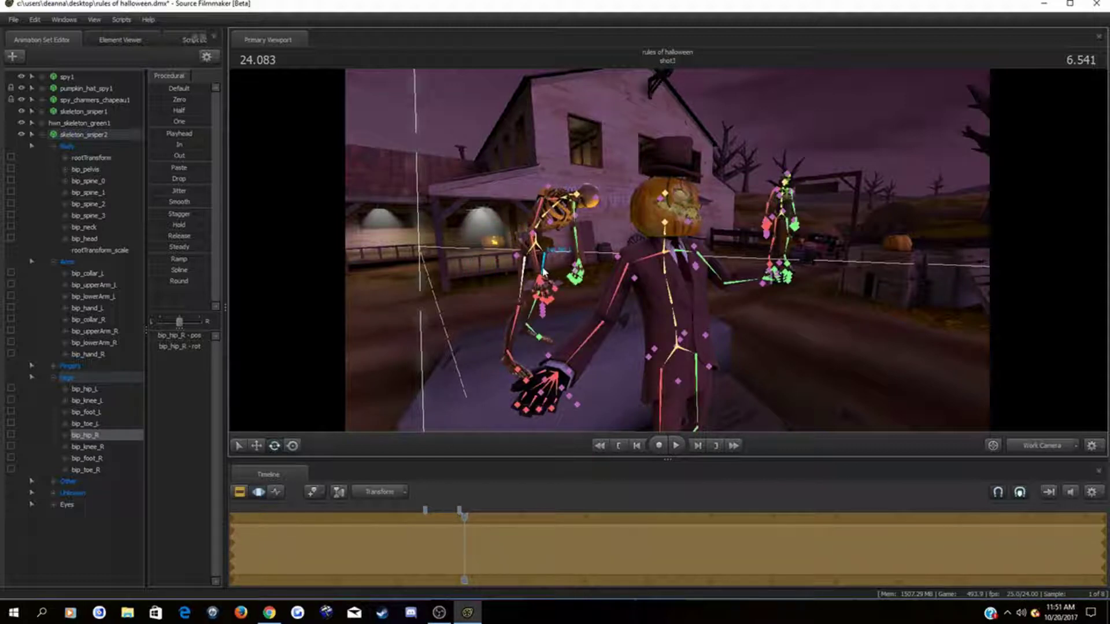
{"action": "left_click", "coordinate": [559, 283]}
{"action": "left_click_drag", "start_coordinate": [561, 284], "coordinate": [575, 243]}
Step: Bend the skeleton's right and left knees backward into a crouching stance
{"action": "left_click", "coordinate": [517, 309]}
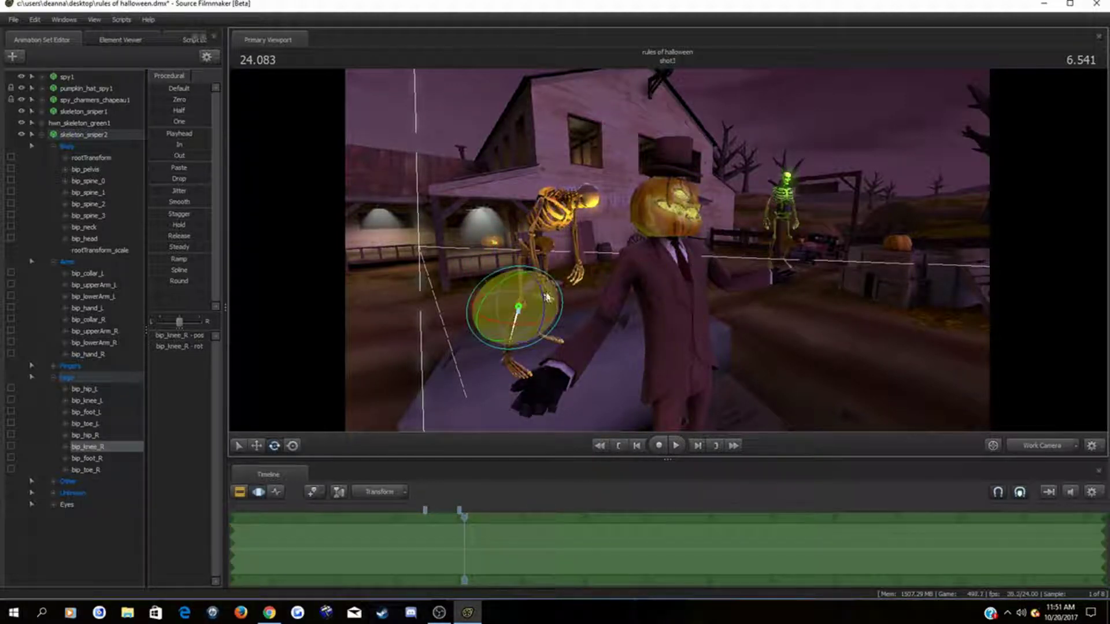
{"action": "left_click_drag", "start_coordinate": [546, 306], "coordinate": [540, 320]}
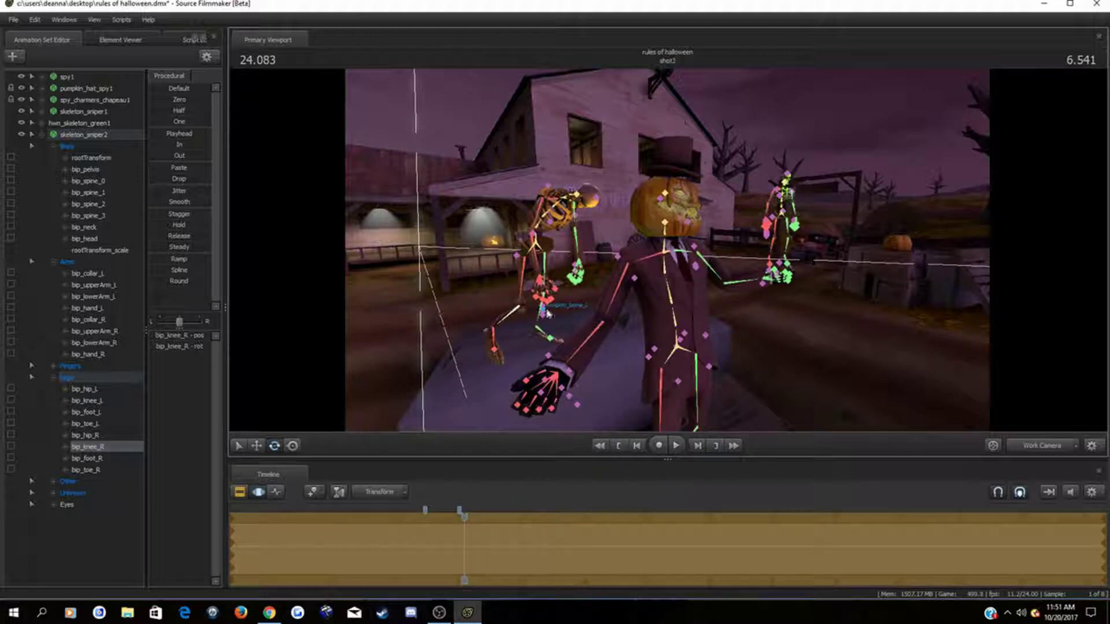
{"action": "left_click", "coordinate": [541, 315], "text": "ctrl"}
{"action": "left_click_drag", "start_coordinate": [566, 268], "coordinate": [570, 288]}
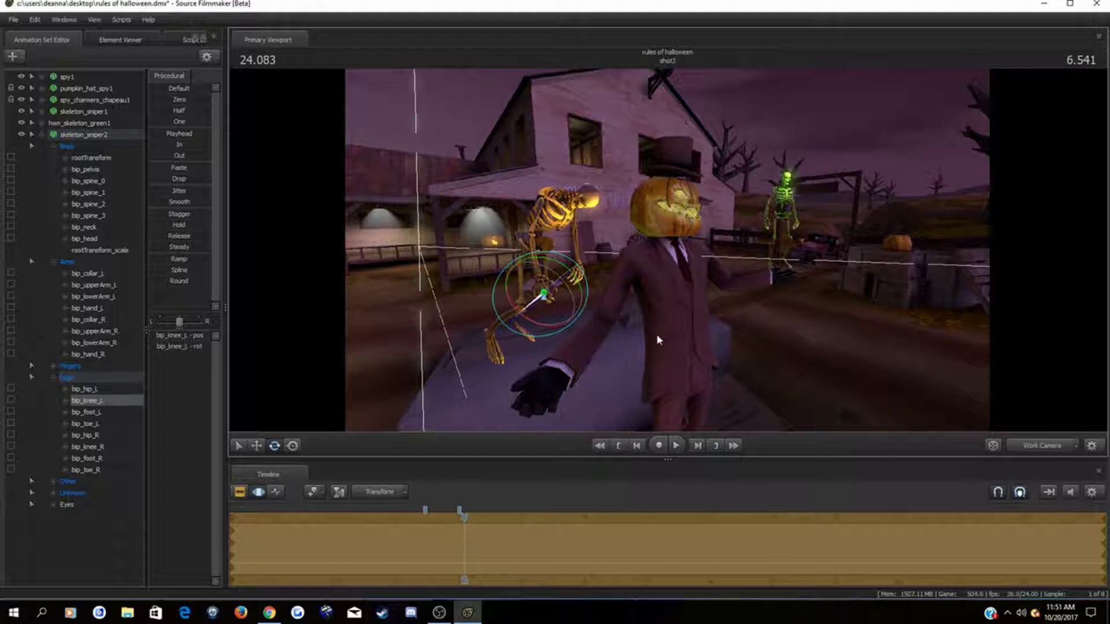
Step: Rotate the skeleton's right and left foot bones to suit the crouch, checking the pose from several angles
{"action": "left_click_drag", "start_coordinate": [656, 334], "coordinate": [594, 352]}
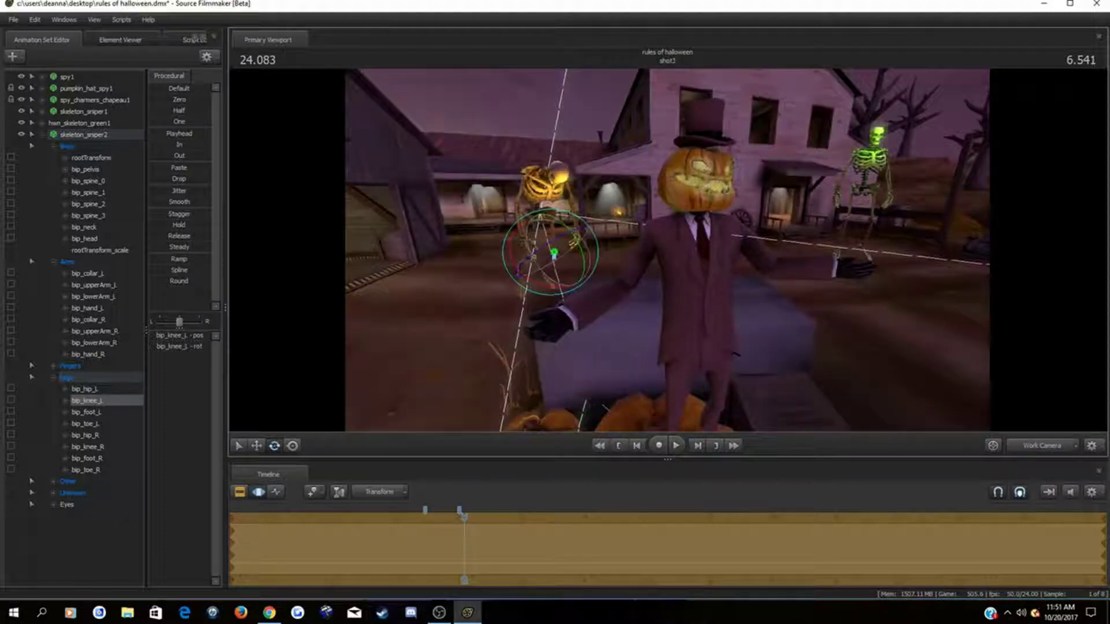
{"action": "left_click_drag", "start_coordinate": [667, 251], "coordinate": [668, 252]}
{"action": "key", "text": "a"}
{"action": "left_click", "coordinate": [581, 280], "text": "ctrl"}
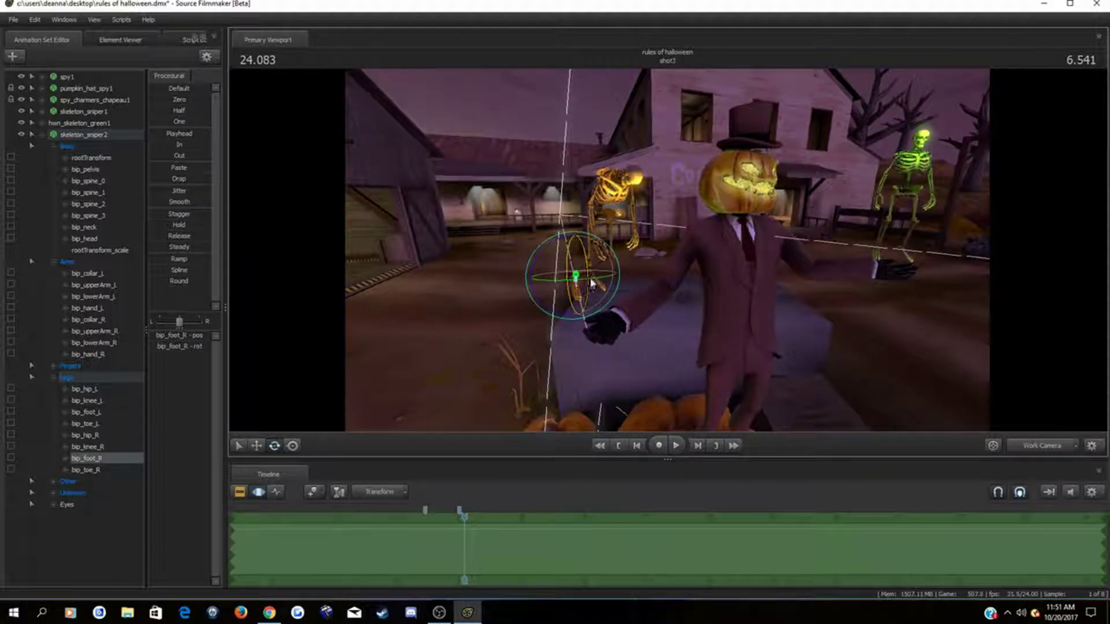
{"action": "left_click_drag", "start_coordinate": [589, 283], "coordinate": [583, 282]}
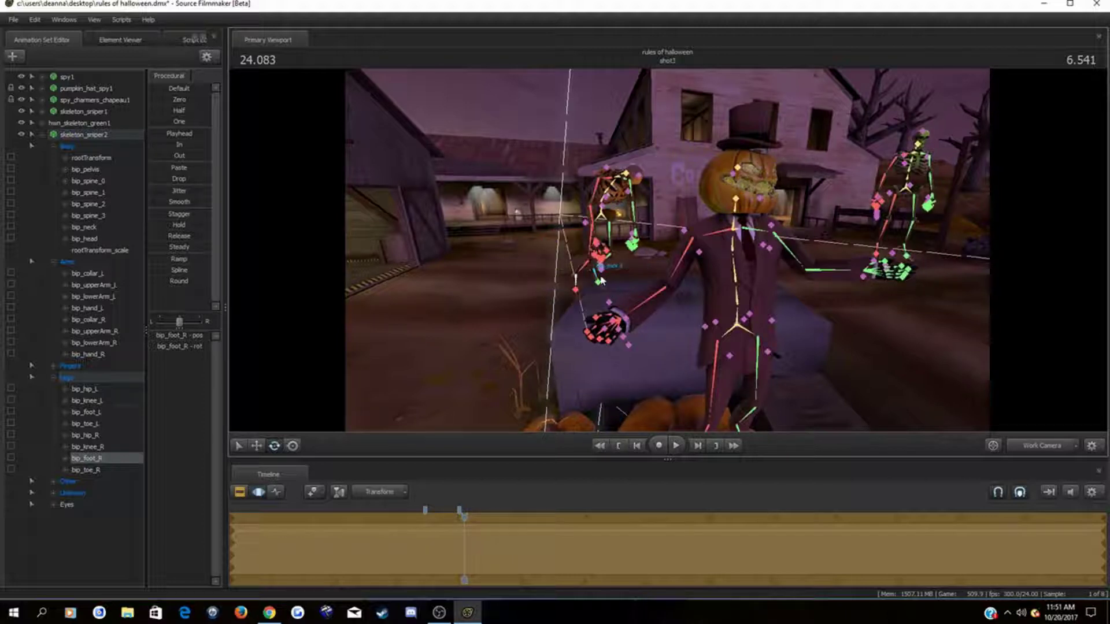
{"action": "left_click", "coordinate": [599, 281]}
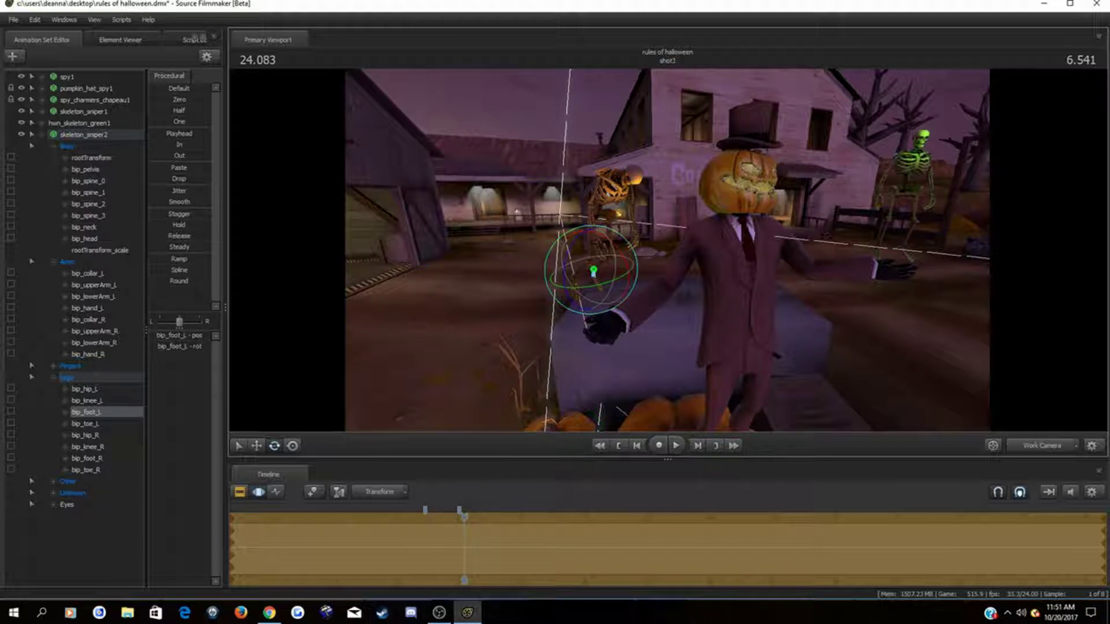
{"action": "mouse_move", "coordinate": [667, 250]}
{"action": "left_mouse_down"}
{"action": "mouse_move", "coordinate": [655, 215]}
{"action": "mouse_move", "coordinate": [625, 249]}
{"action": "mouse_move", "coordinate": [667, 251]}
{"action": "left_mouse_up"}
{"action": "key", "text": "d"}
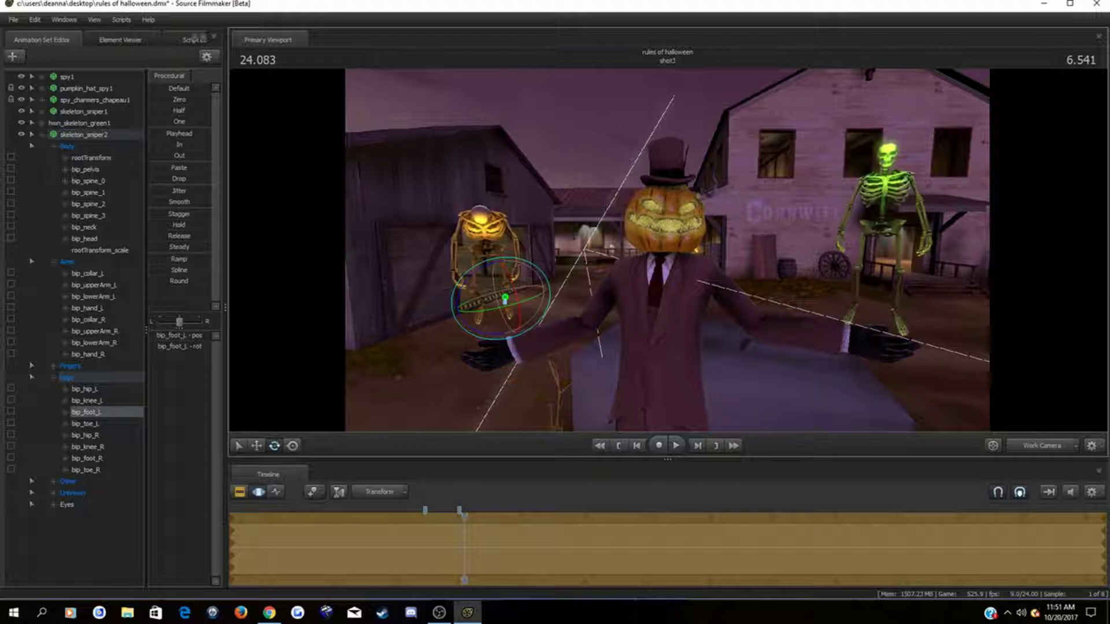
{"action": "left_click_drag", "start_coordinate": [667, 251], "coordinate": [550, 253]}
{"action": "key", "text": "w"}
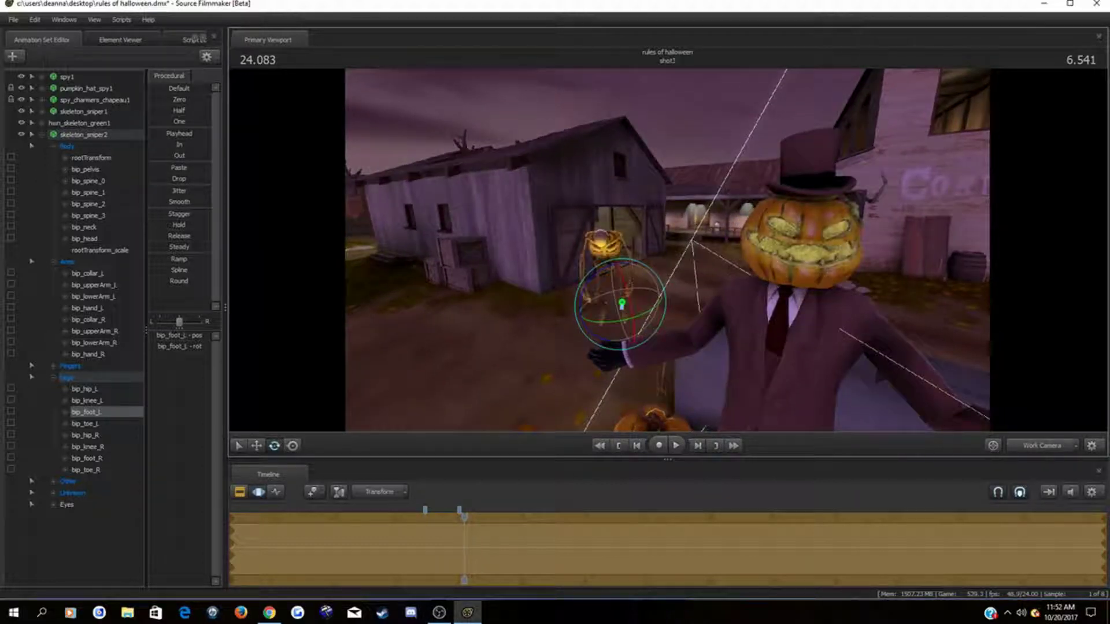
{"action": "right_click_drag", "start_coordinate": [623, 261], "coordinate": [668, 254]}
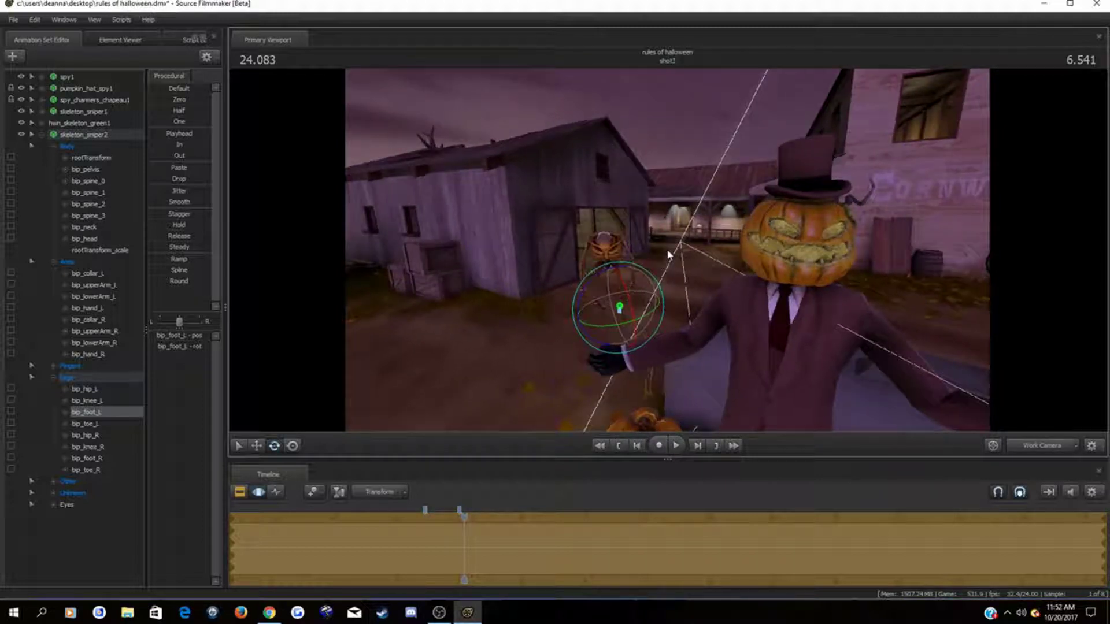
Step: Step the playhead forward frame by frame to 24.708 to check the spy's moving hand against the crouched skeleton
{"action": "key", "text": "Return"}
{"action": "key", "text": "Left"}
{"action": "key", "text": "Right"}
{"action": "key", "text": "Right"}
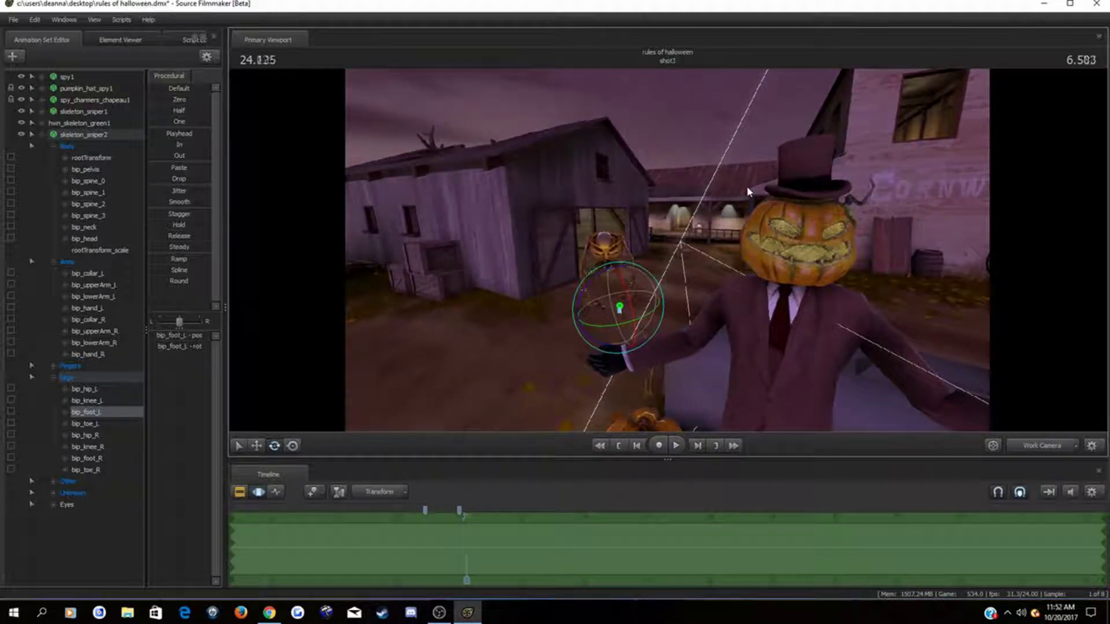
{"action": "key", "text": "Right"}
{"action": "key", "text": "Right"}
{"action": "key", "text": "Right"}
{"action": "key", "text": "Right"}
{"action": "key", "text": "Right"}
{"action": "key", "text": "Right"}
{"action": "key", "text": "Right"}
{"action": "key", "text": "Right"}
{"action": "key", "text": "Right"}
{"action": "key", "text": "Right"}
{"action": "key", "text": "Right"}
{"action": "key", "text": "Right"}
{"action": "key", "text": "Right"}
{"action": "key", "text": "Right"}
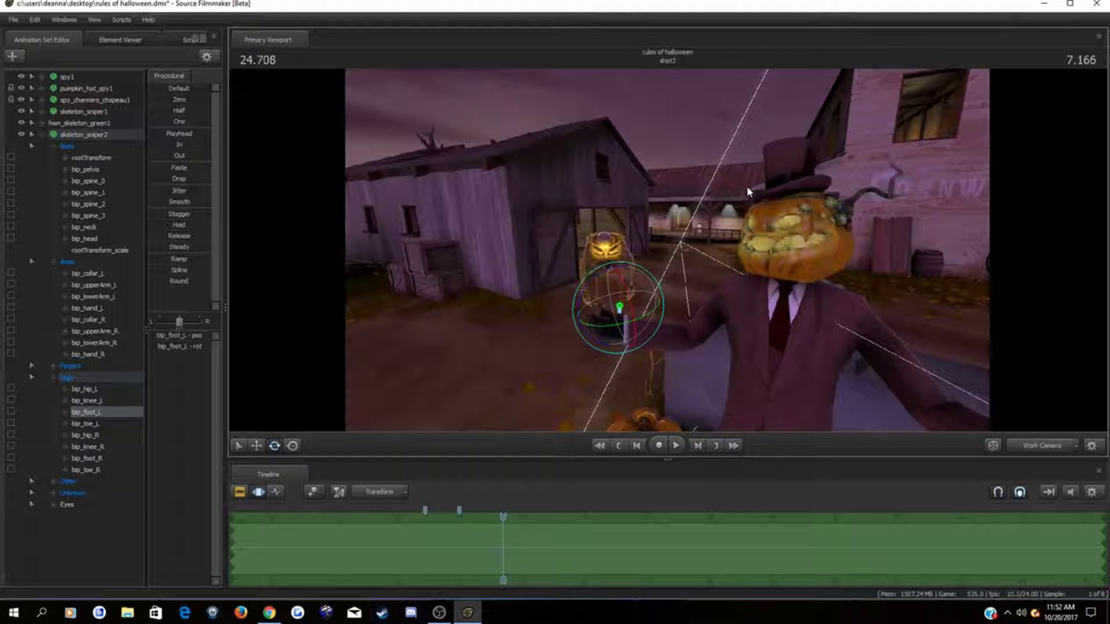
Step: Step back and forth through the frames around 24.708 to examine the spy's hand motion by the crouched skeleton, ending at 24.791
{"action": "key", "text": "Right"}
{"action": "key", "text": "Right"}
{"action": "key", "text": "Right"}
{"action": "key", "text": "Left"}
{"action": "key", "text": "Left"}
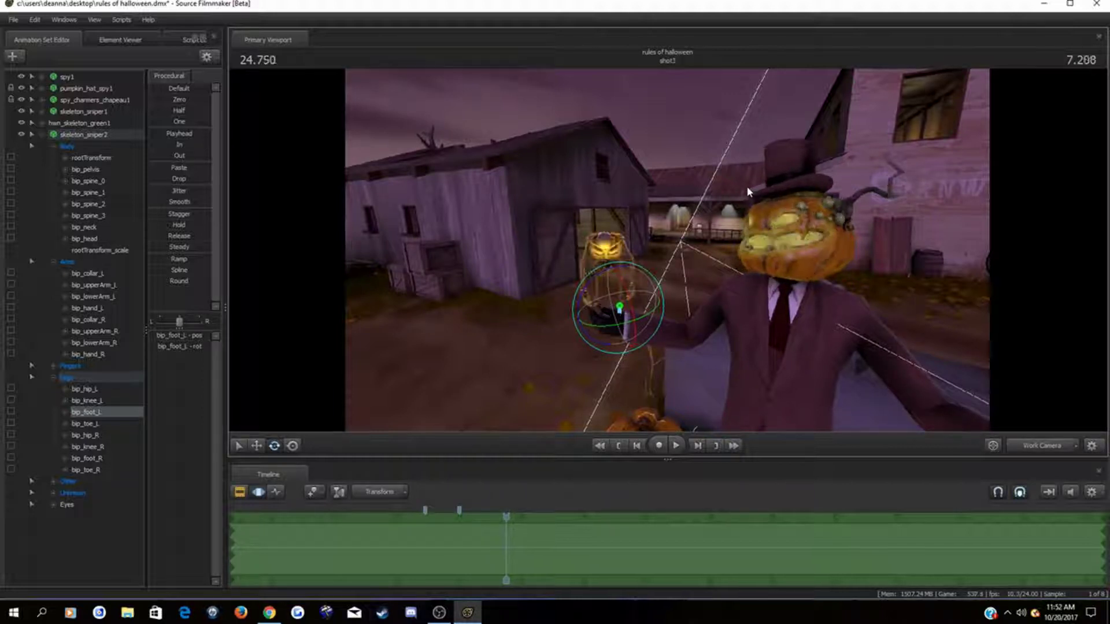
{"action": "key", "text": "Right"}
{"action": "key", "text": "Right"}
{"action": "key", "text": "Left"}
{"action": "key", "text": "Left"}
{"action": "key", "text": "Left"}
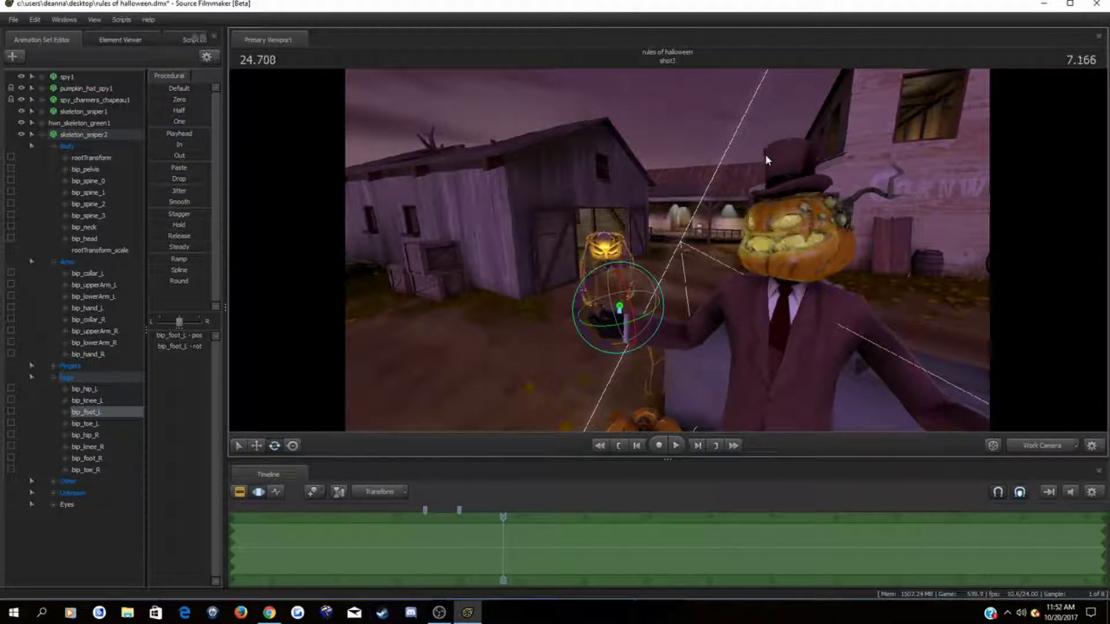
{"action": "key", "text": "Right"}
{"action": "key", "text": "Right"}
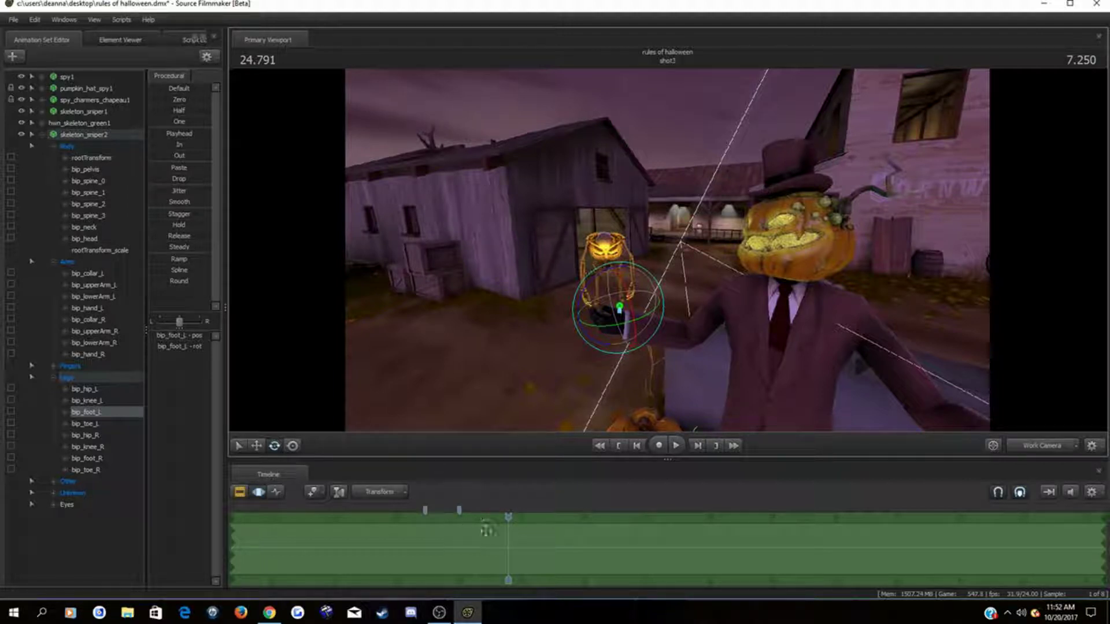
Step: Set a time selection running from about 24.833 to the shot's end, with a falloff ramp starting at 24.541
{"action": "left_click", "coordinate": [509, 538]}
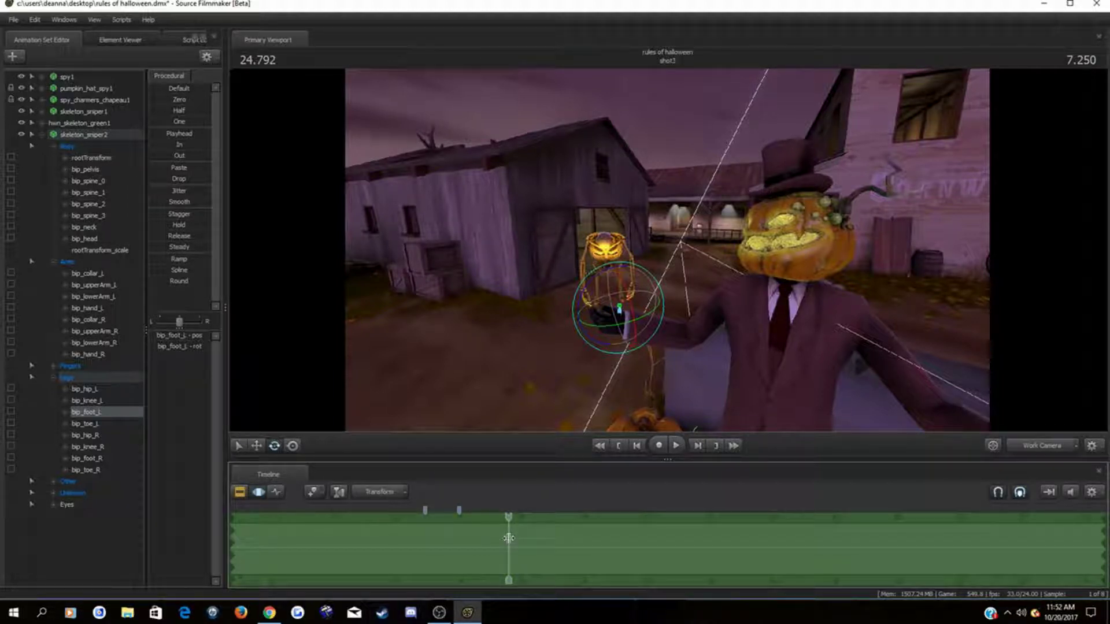
{"action": "left_click_drag", "start_coordinate": [509, 538], "coordinate": [1106, 606], "text": "shift"}
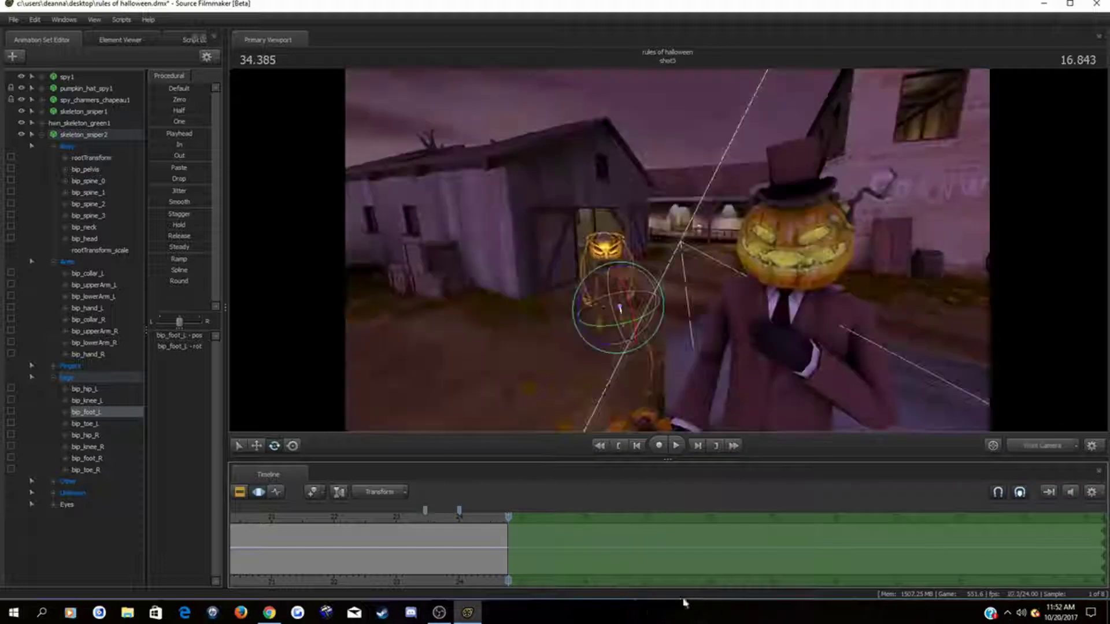
{"action": "key", "text": "ctrl+z"}
{"action": "key", "text": "ctrl+z"}
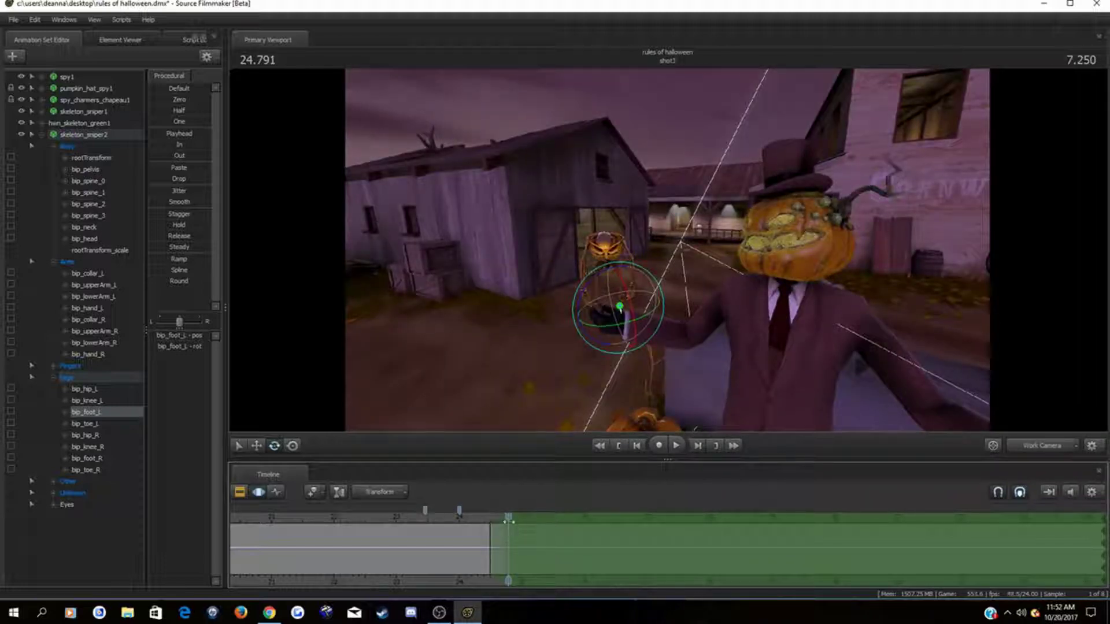
{"action": "left_click_drag", "start_coordinate": [508, 521], "coordinate": [496, 532]}
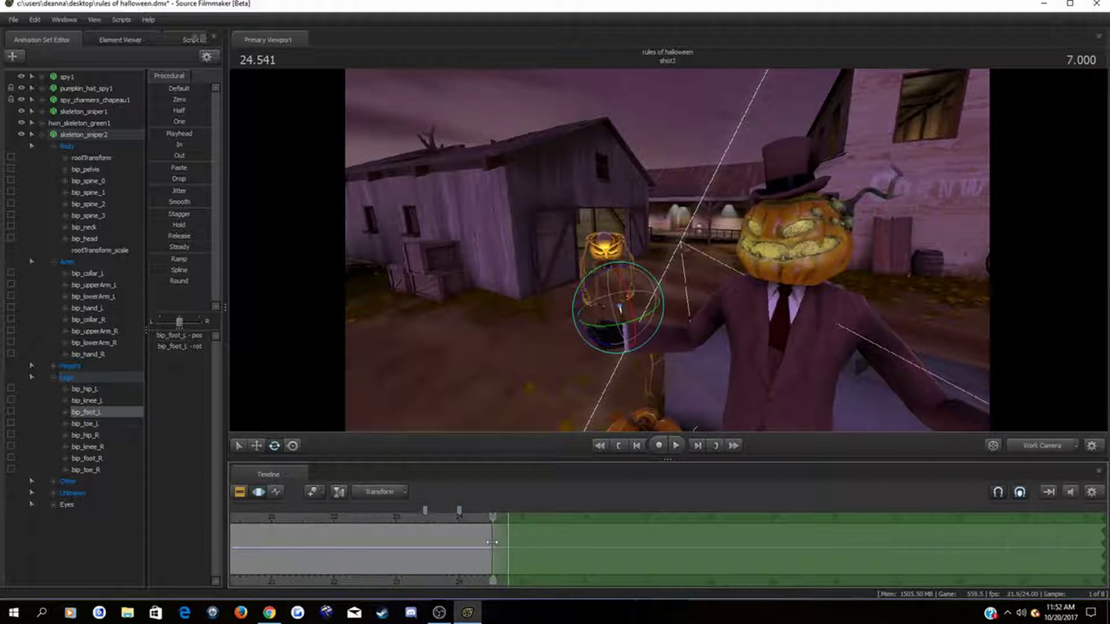
{"action": "left_click_drag", "start_coordinate": [509, 543], "coordinate": [512, 542]}
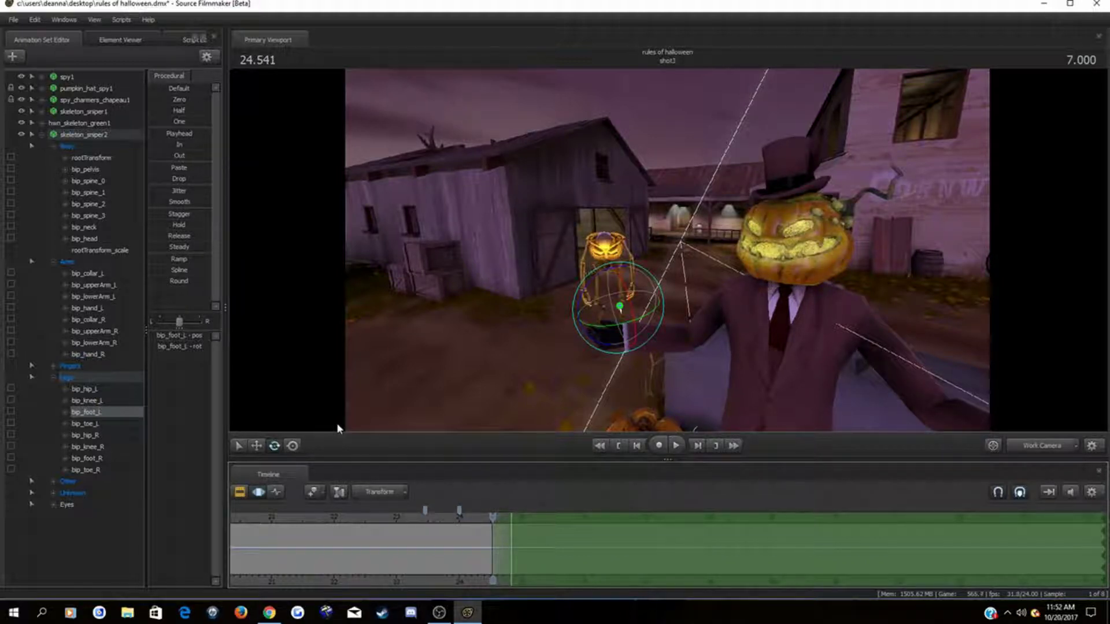
Step: Move all of skeleton_sniper2 straight up above the spy's hand within the time selection, and play back the rise
{"action": "left_click", "coordinate": [91, 136]}
{"action": "left_click", "coordinate": [256, 448]}
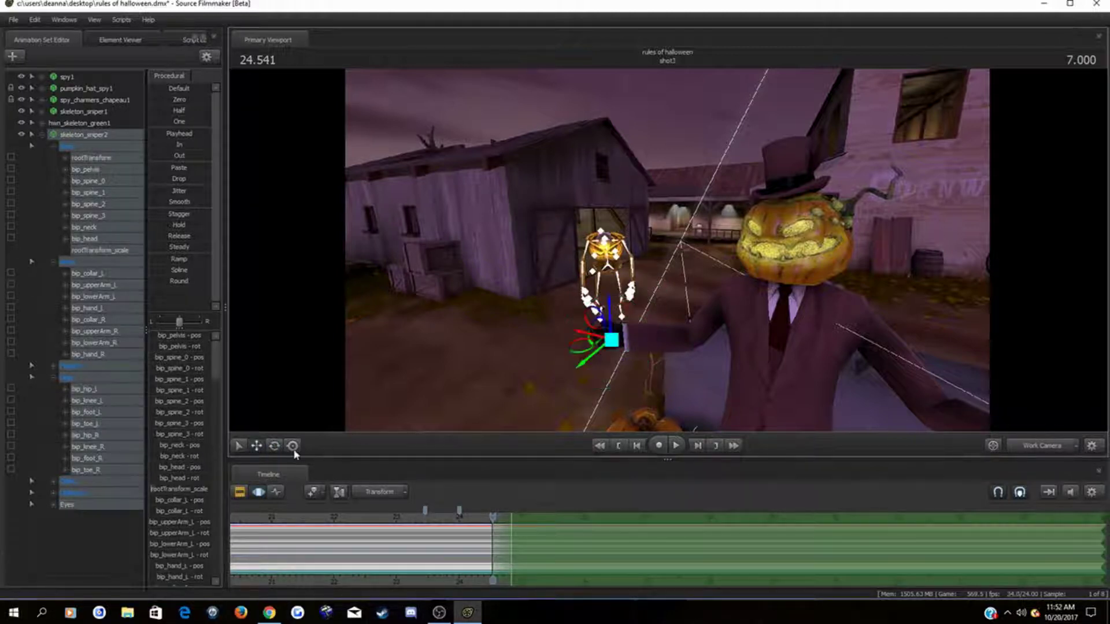
{"action": "left_click_drag", "start_coordinate": [611, 318], "coordinate": [615, 271]}
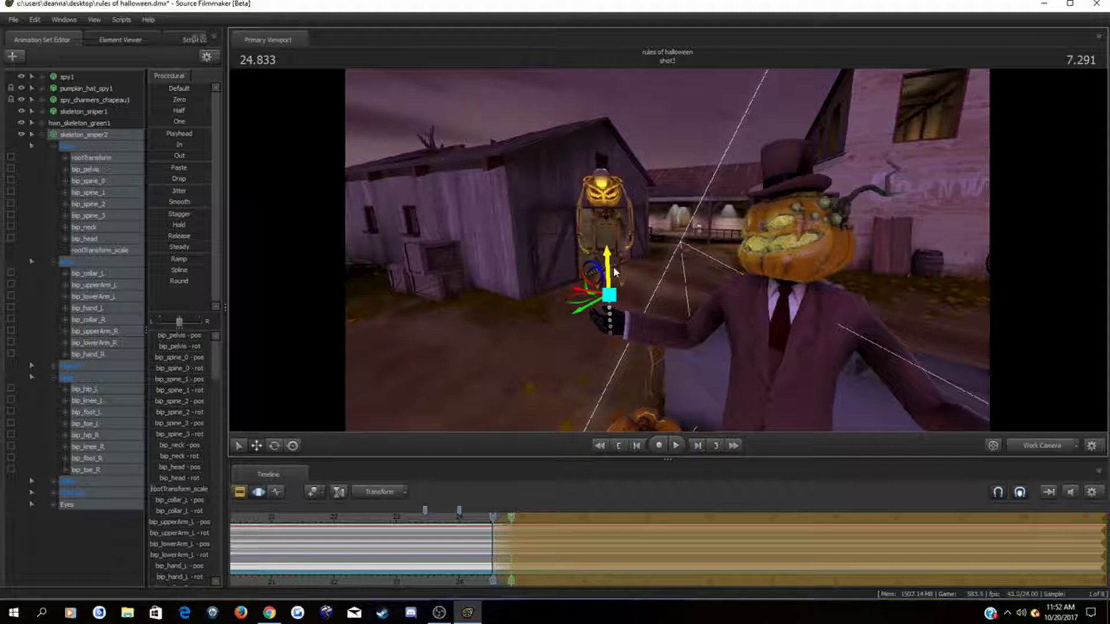
{"action": "left_click_drag", "start_coordinate": [614, 268], "coordinate": [616, 266]}
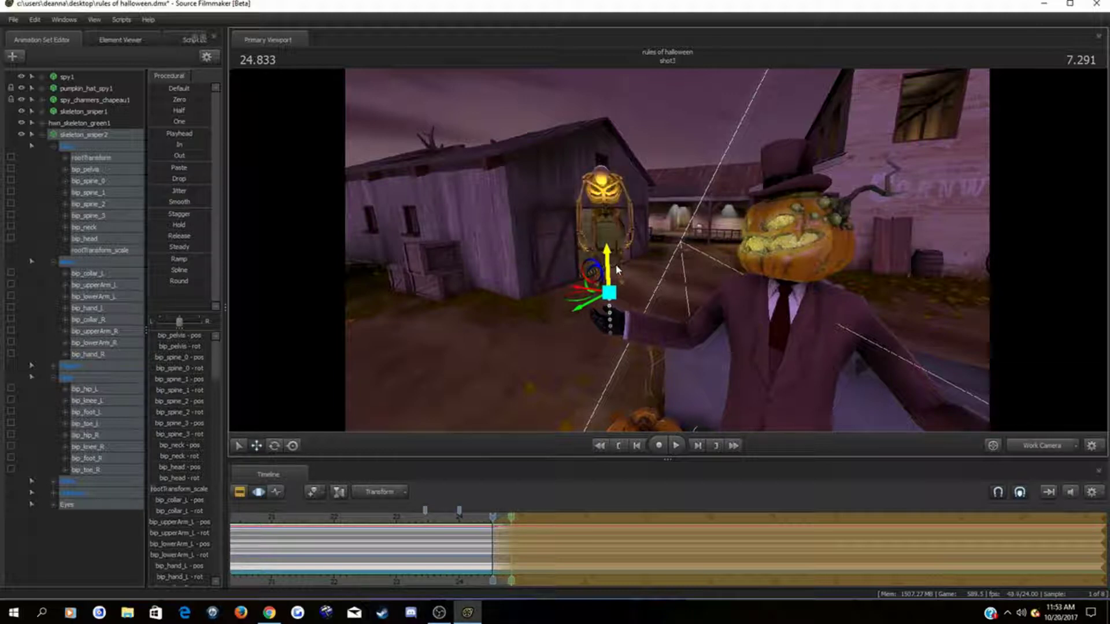
{"action": "left_click_drag", "start_coordinate": [616, 265], "coordinate": [616, 266]}
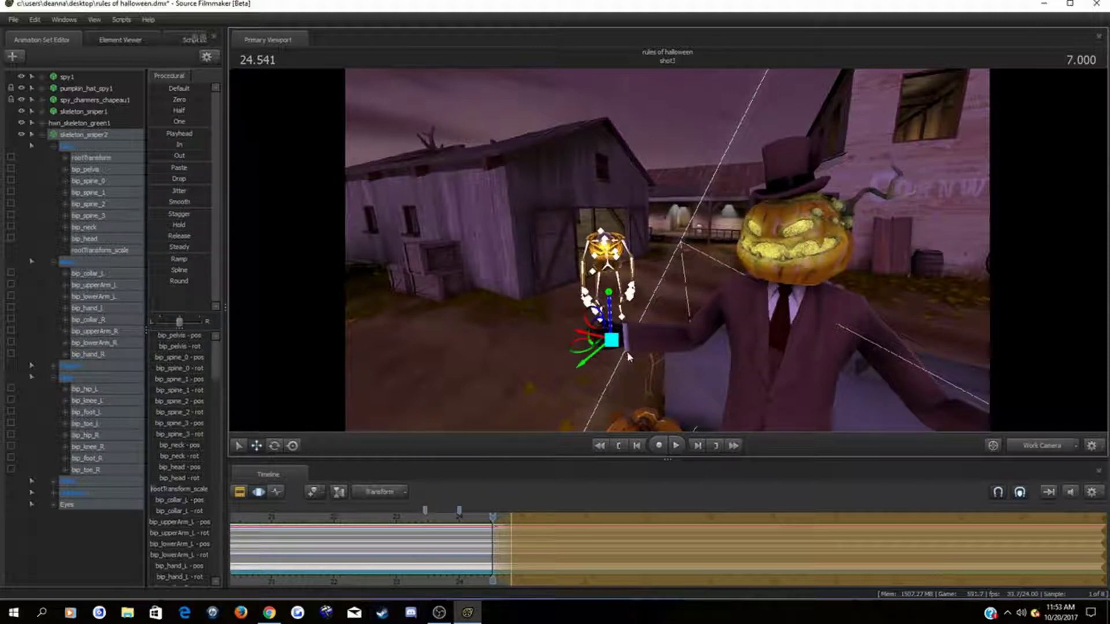
{"action": "key", "text": "space"}
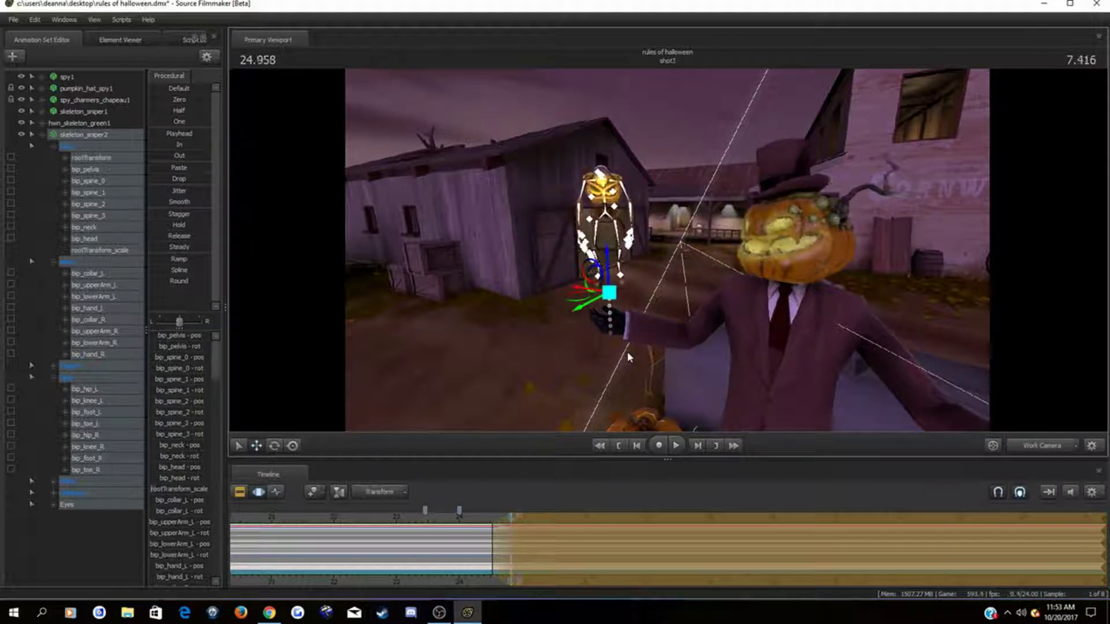
{"action": "key", "text": "Return"}
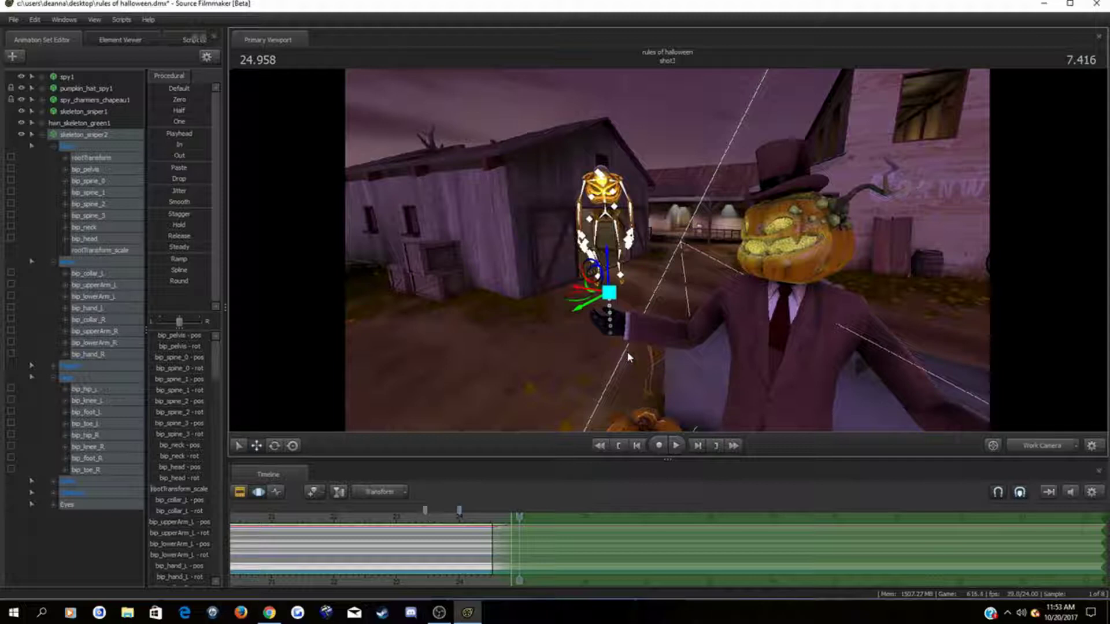
Step: Check the skeleton's height from the side, raise it slightly further at 25.541, and return the playhead to 24.875
{"action": "left_click_drag", "start_coordinate": [512, 376], "coordinate": [664, 378]}
{"action": "left_click_drag", "start_coordinate": [671, 251], "coordinate": [667, 251]}
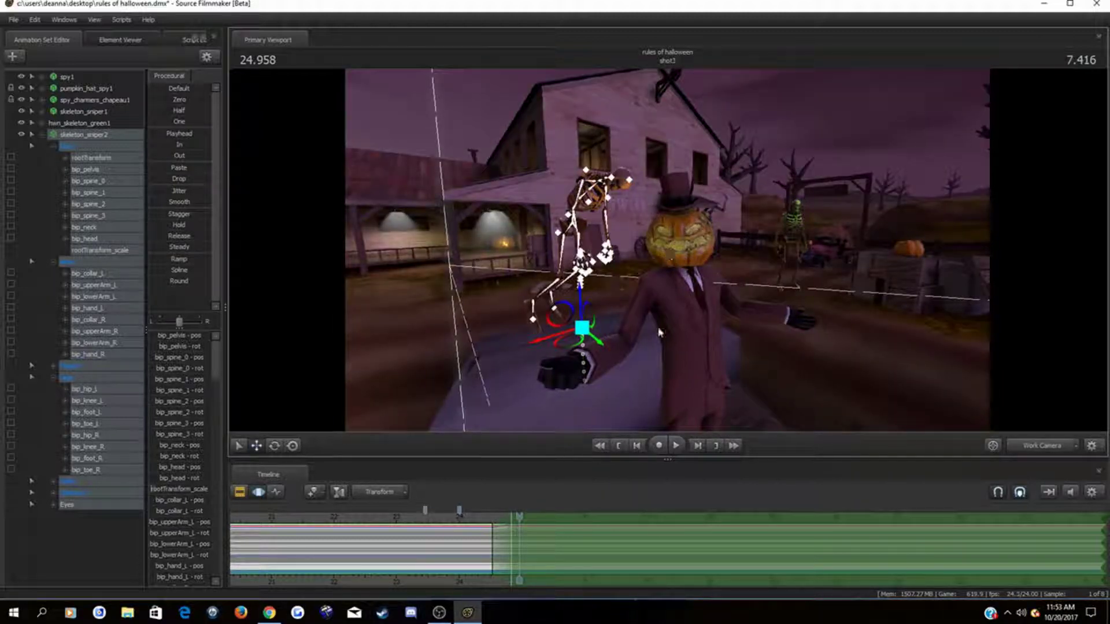
{"action": "left_click_drag", "start_coordinate": [519, 514], "coordinate": [491, 516]}
{"action": "left_click_drag", "start_coordinate": [525, 512], "coordinate": [556, 510]}
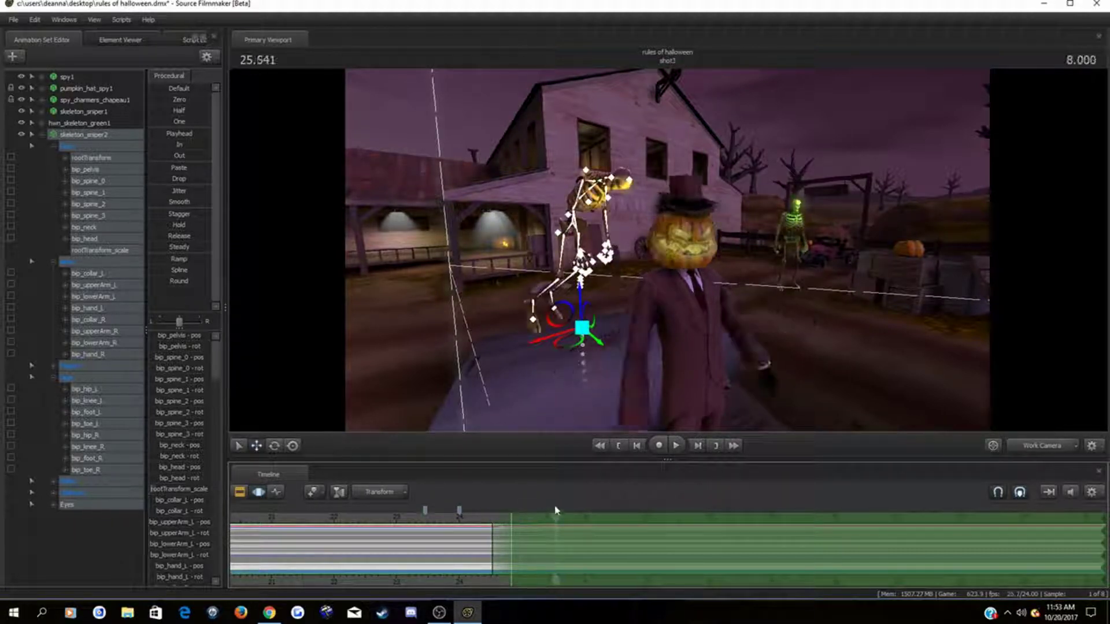
{"action": "left_click_drag", "start_coordinate": [584, 299], "coordinate": [575, 282]}
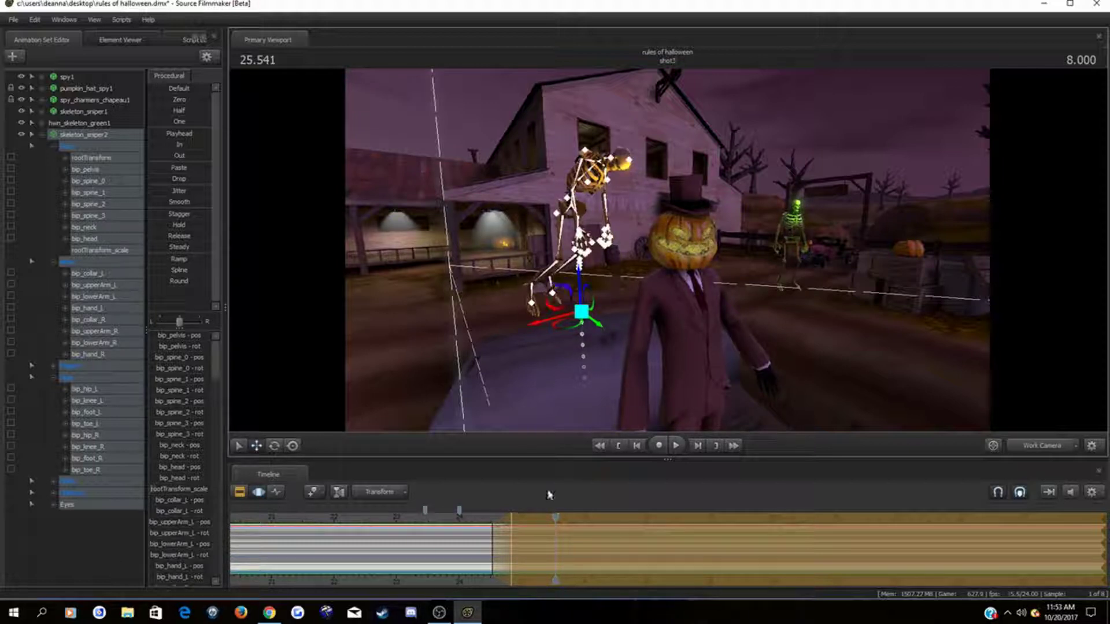
{"action": "left_click_drag", "start_coordinate": [554, 520], "coordinate": [529, 523]}
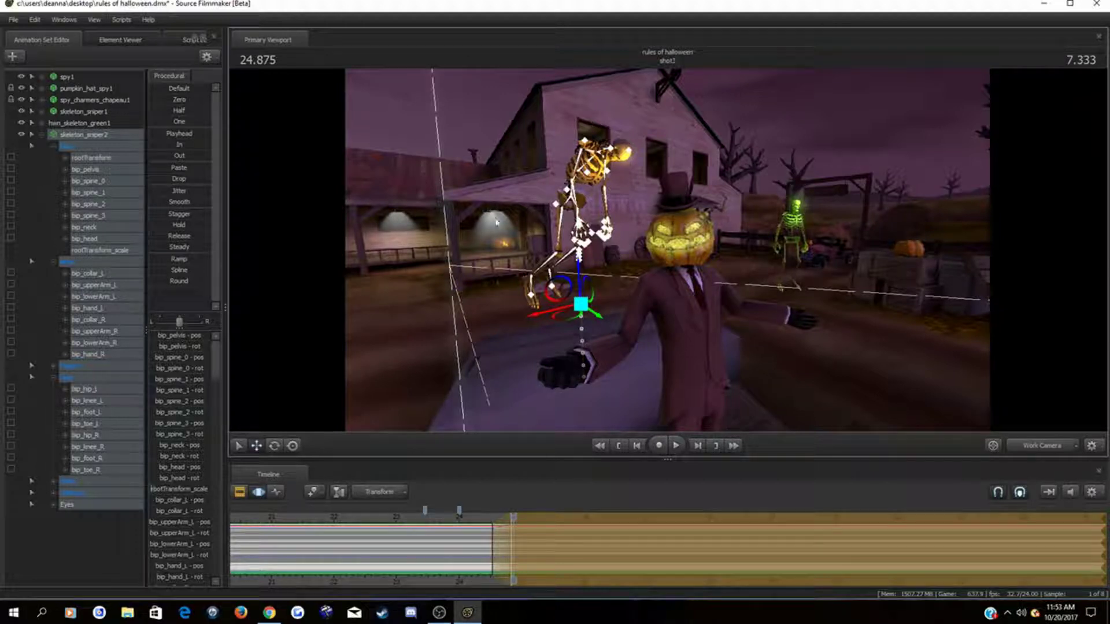
Step: Import a standing sequence onto skeleton_sniper2 at 24.875 within the time selection
{"action": "right_click", "coordinate": [76, 135]}
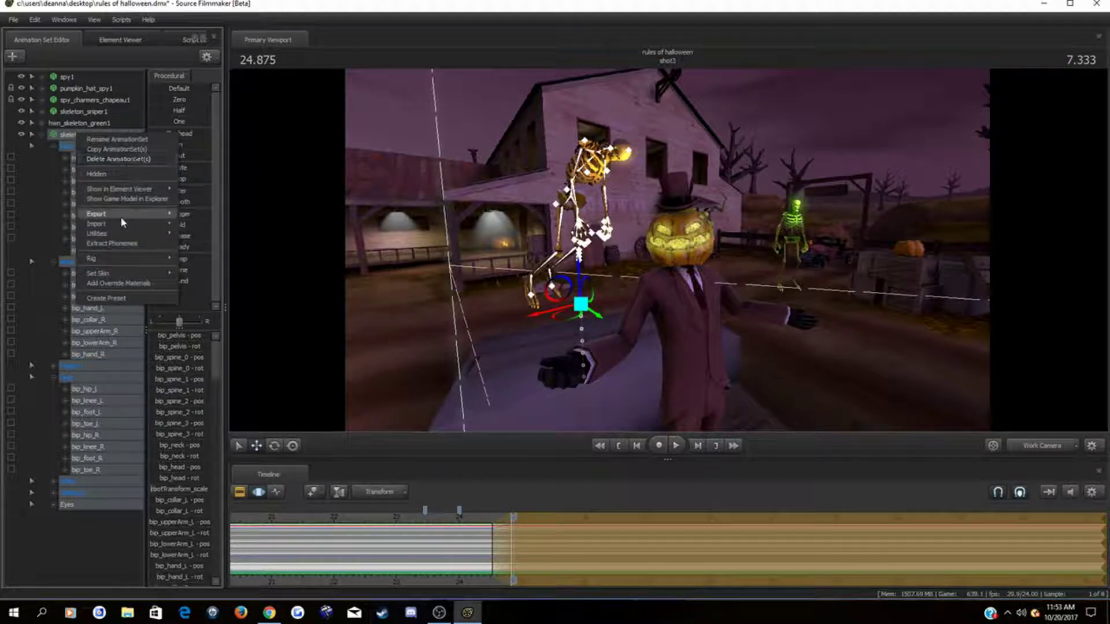
{"action": "mouse_move", "coordinate": [122, 219]}
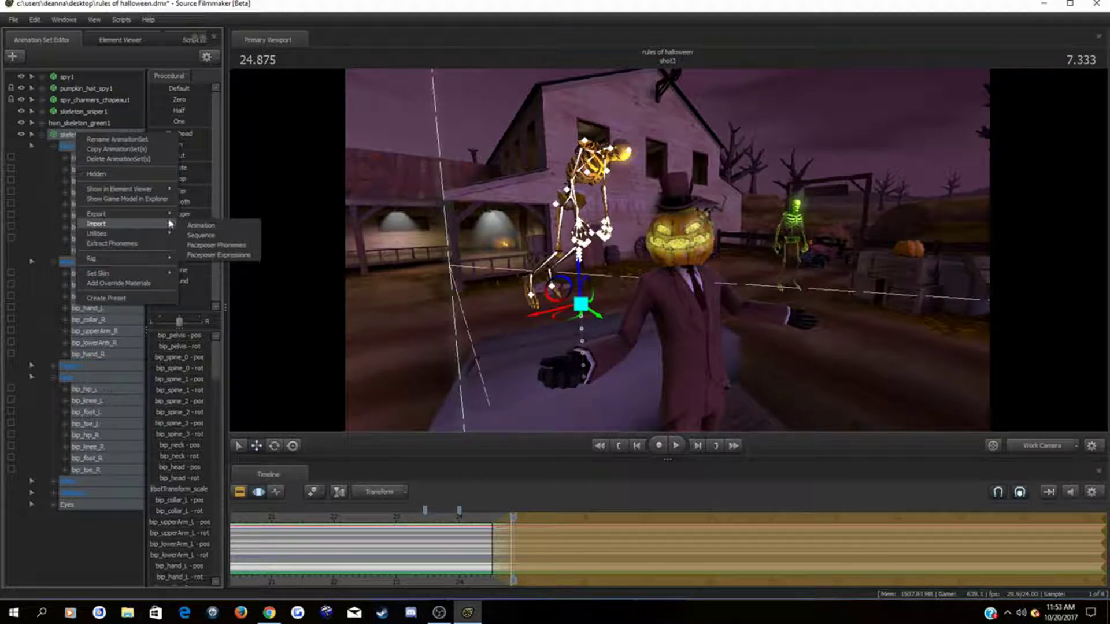
{"action": "left_click", "coordinate": [201, 235]}
{"action": "left_click", "coordinate": [801, 524]}
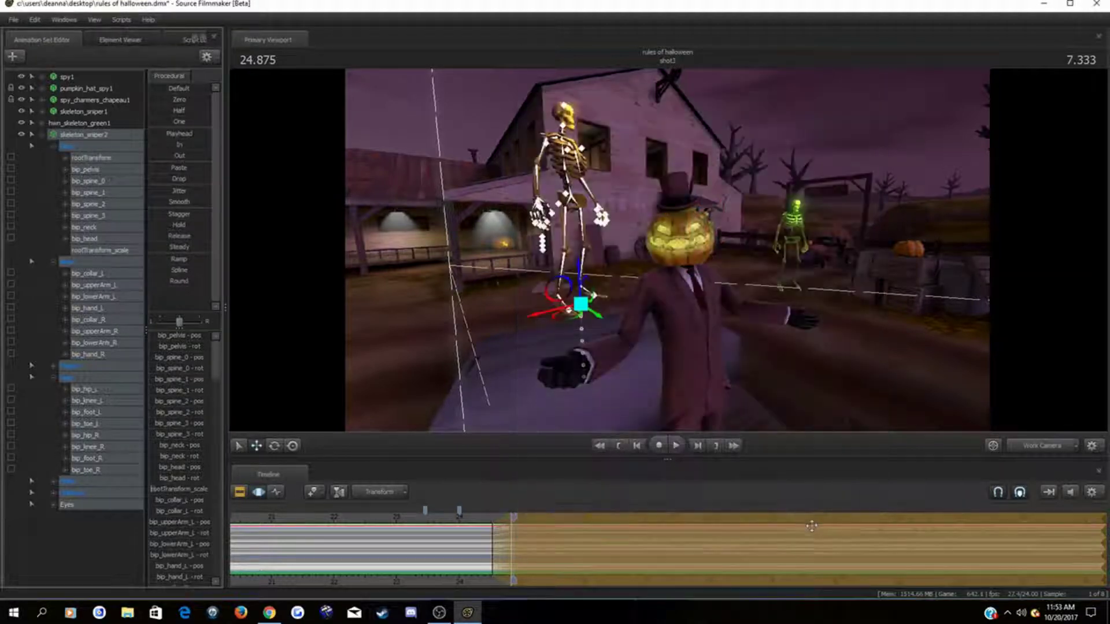
Step: View the standing skeleton from the front and rotate its pelvis bone to tilt the body slightly
{"action": "left_click_drag", "start_coordinate": [590, 193], "coordinate": [491, 172]}
{"action": "key", "text": "d"}
{"action": "key", "text": "d"}
{"action": "key", "text": "w"}
{"action": "key", "text": "w"}
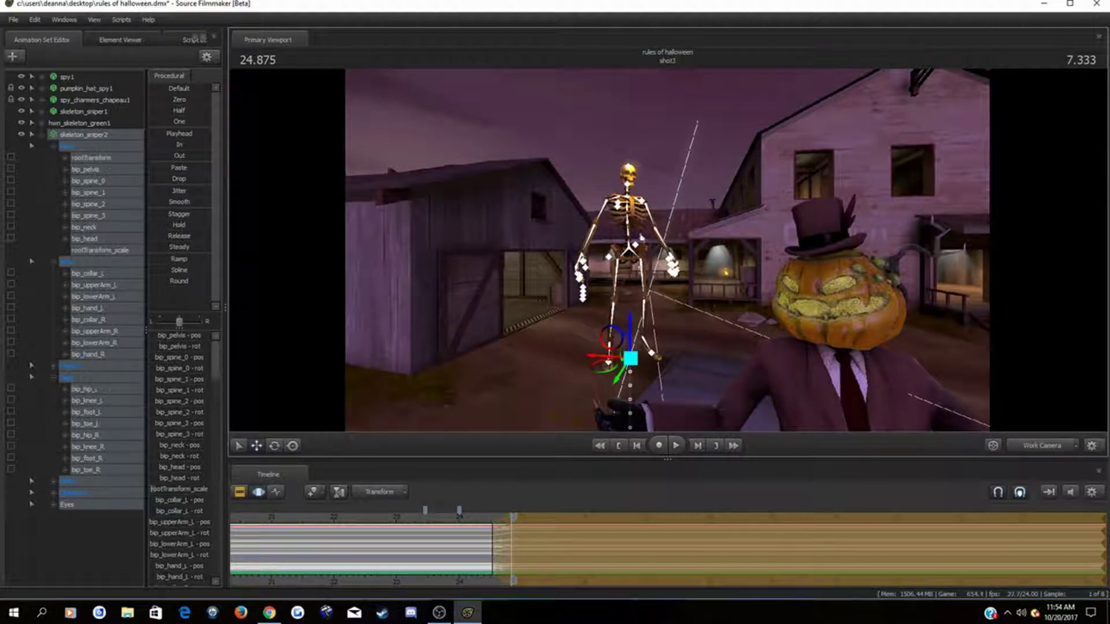
{"action": "key", "text": "ctrl"}
{"action": "left_click", "coordinate": [630, 251]}
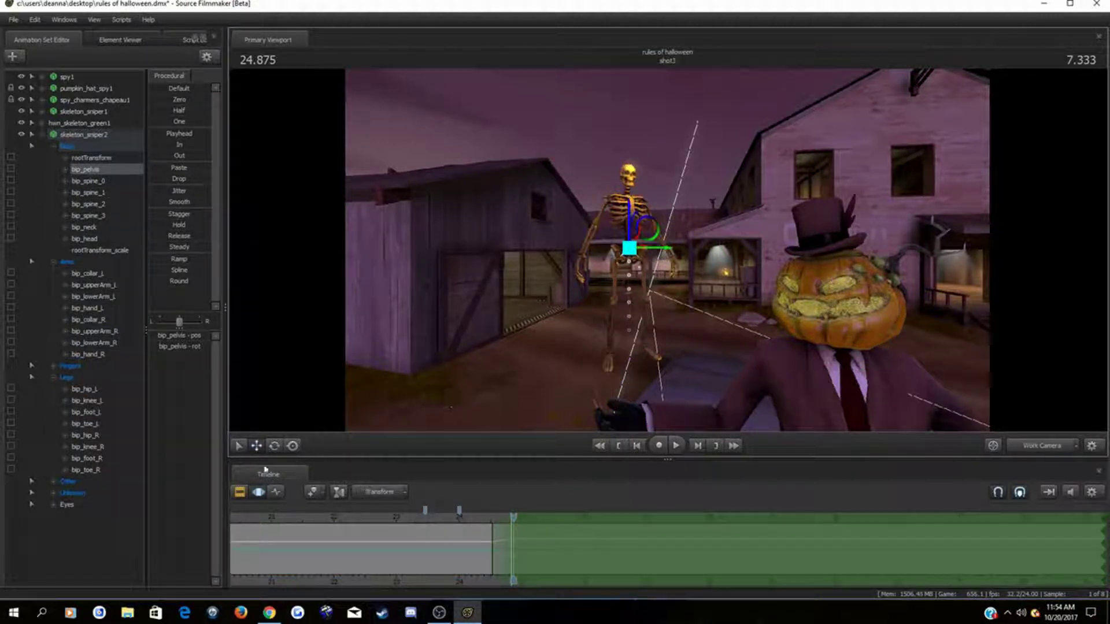
{"action": "left_click", "coordinate": [273, 446]}
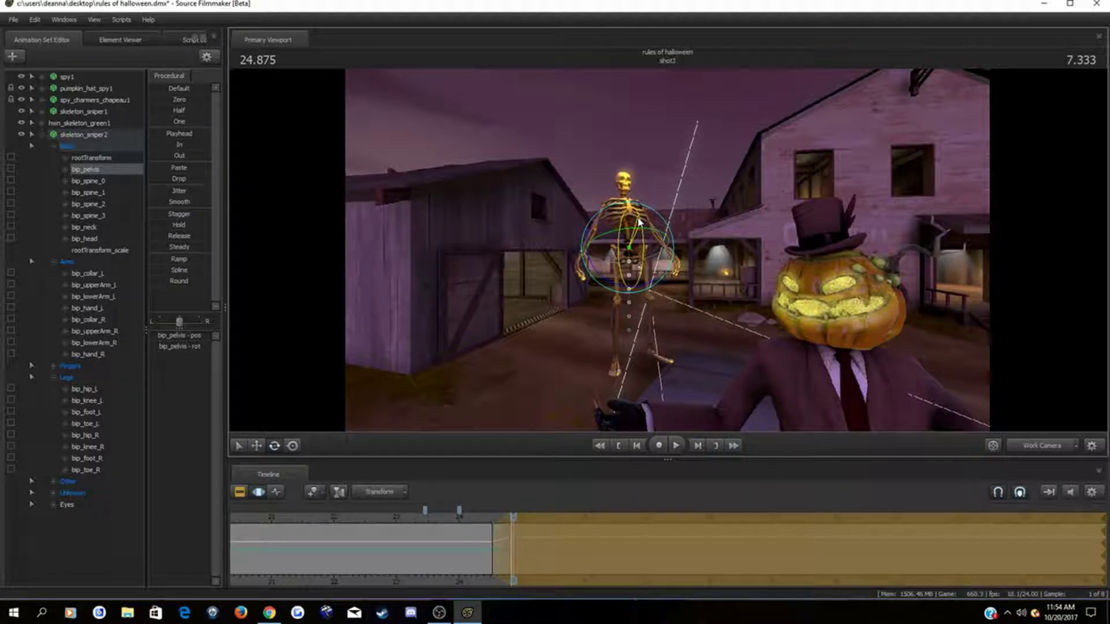
Step: Rotate the skeleton's bip_spine_0, bip_spine_2, bip_spine_3 and head bones to shape the torso and head pose
{"action": "key", "text": "ctrl"}
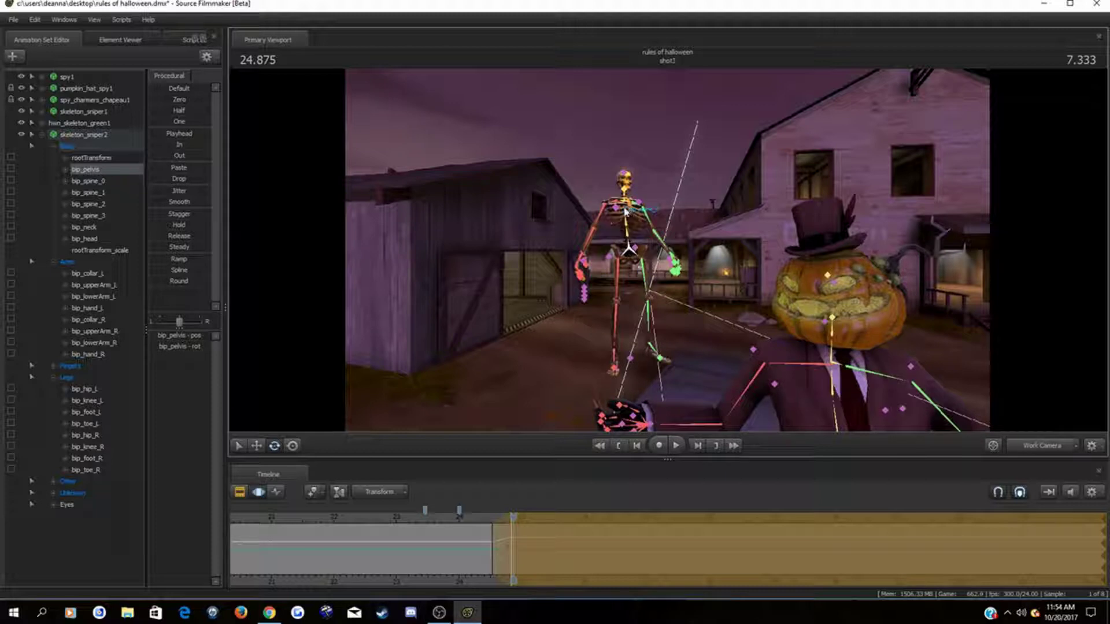
{"action": "left_click", "coordinate": [629, 230], "text": "ctrl"}
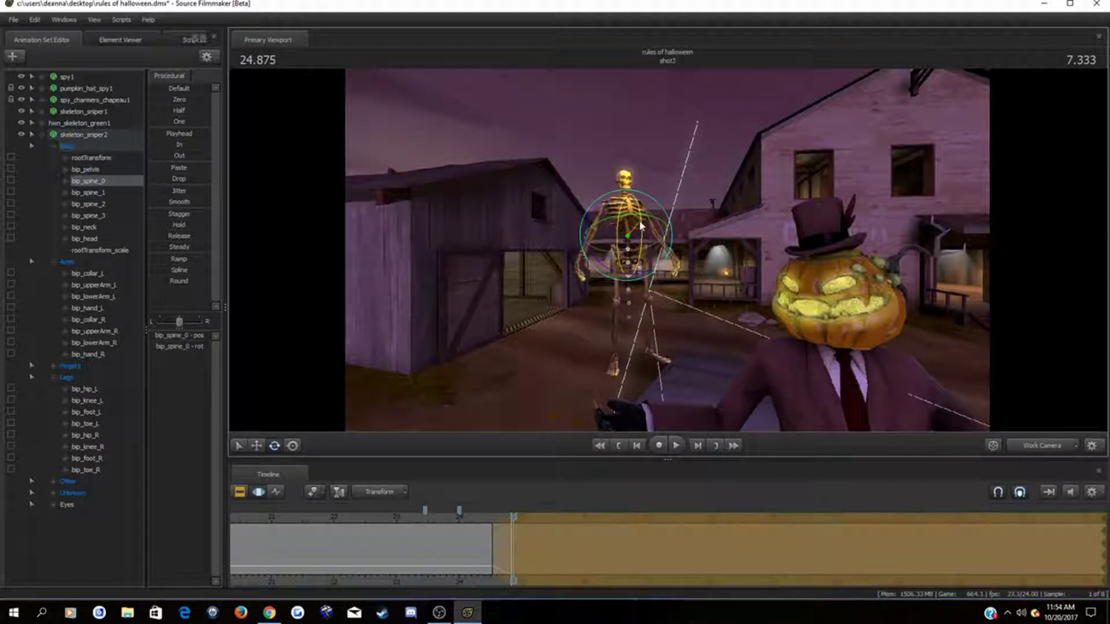
{"action": "left_click", "coordinate": [635, 208], "text": "ctrl"}
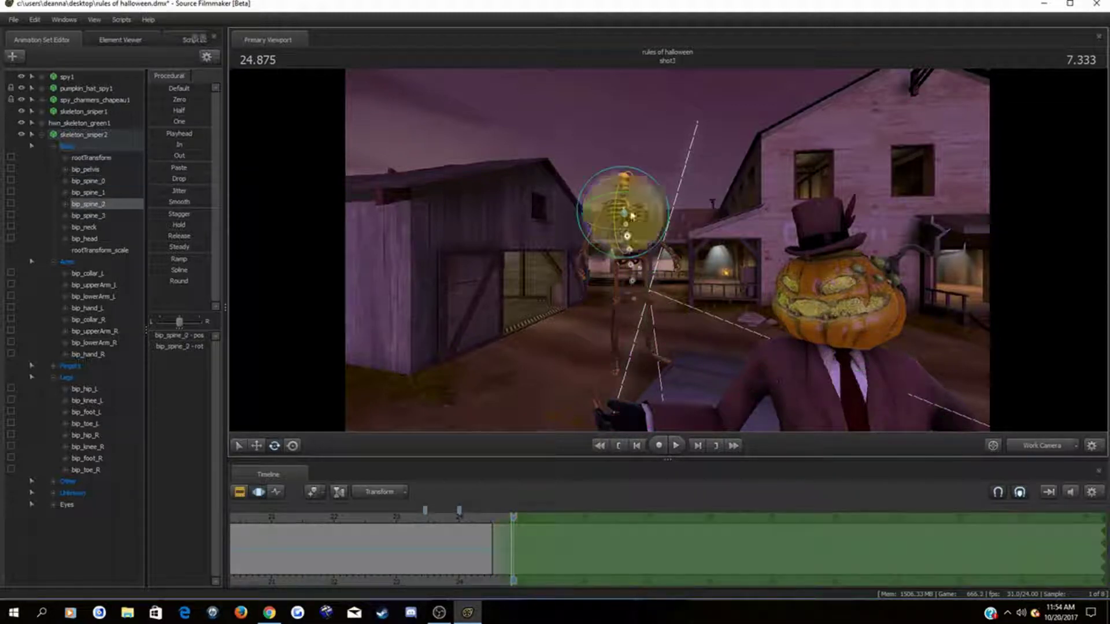
{"action": "key", "text": "ctrl"}
{"action": "left_click", "coordinate": [624, 206], "text": "ctrl"}
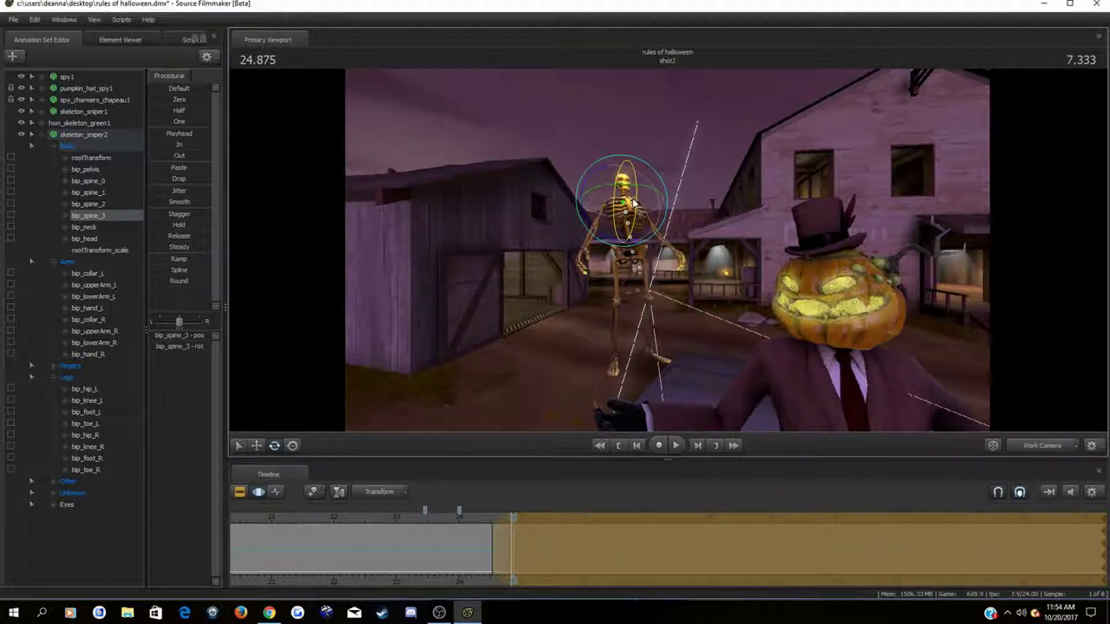
{"action": "left_click", "coordinate": [624, 194], "text": "ctrl"}
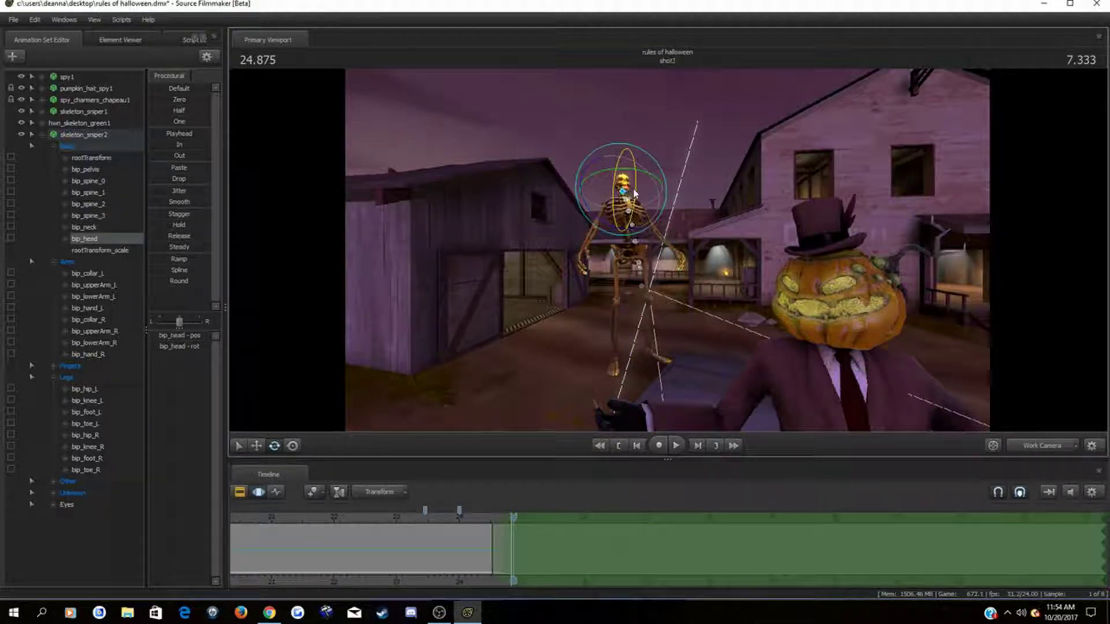
{"action": "left_click_drag", "start_coordinate": [634, 190], "coordinate": [631, 180]}
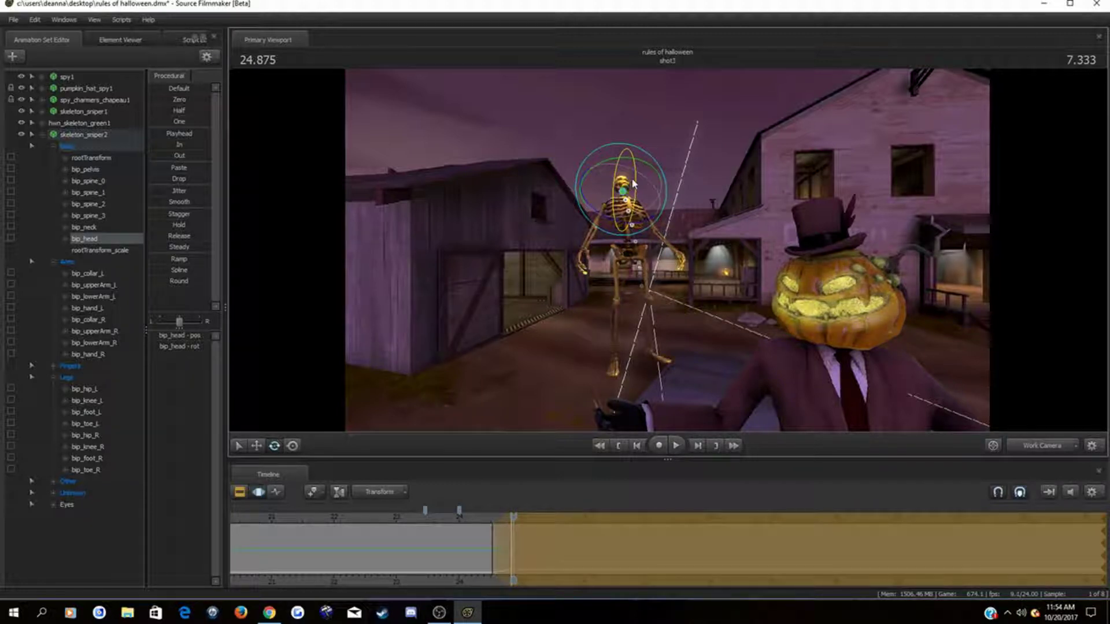
Step: Rotate the skeleton's bip_upperArm_R and bip_upperArm_L bones to bring both arms closer to the body
{"action": "left_click", "coordinate": [619, 213], "text": "ctrl"}
{"action": "left_click", "coordinate": [605, 202]}
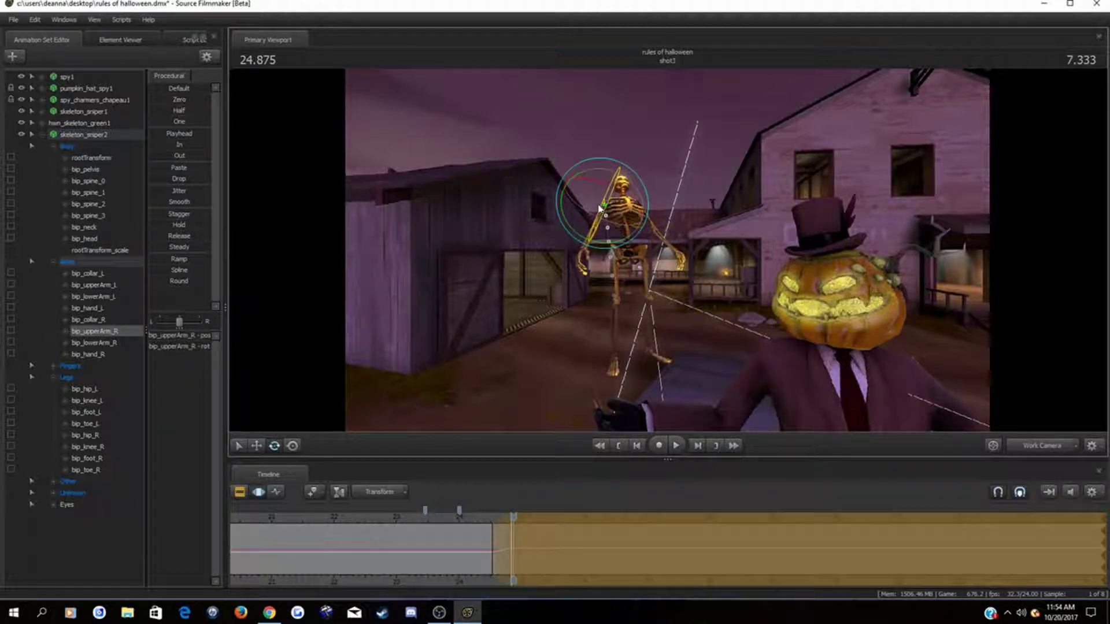
{"action": "left_click", "coordinate": [655, 227], "text": "ctrl"}
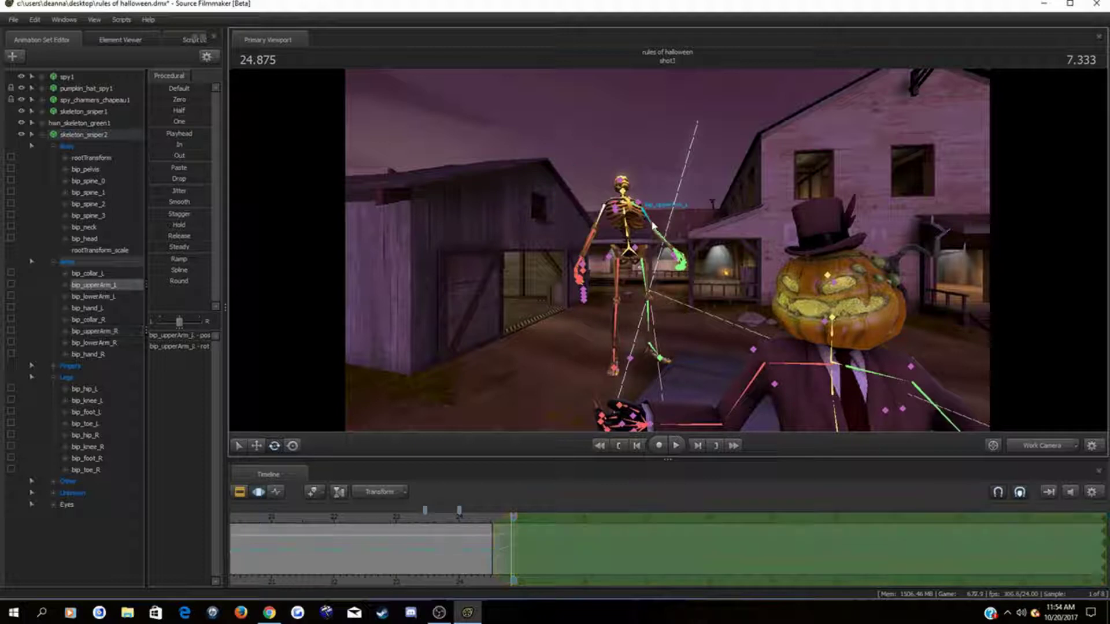
{"action": "left_click", "coordinate": [669, 217]}
{"action": "left_click_drag", "start_coordinate": [668, 217], "coordinate": [666, 225]}
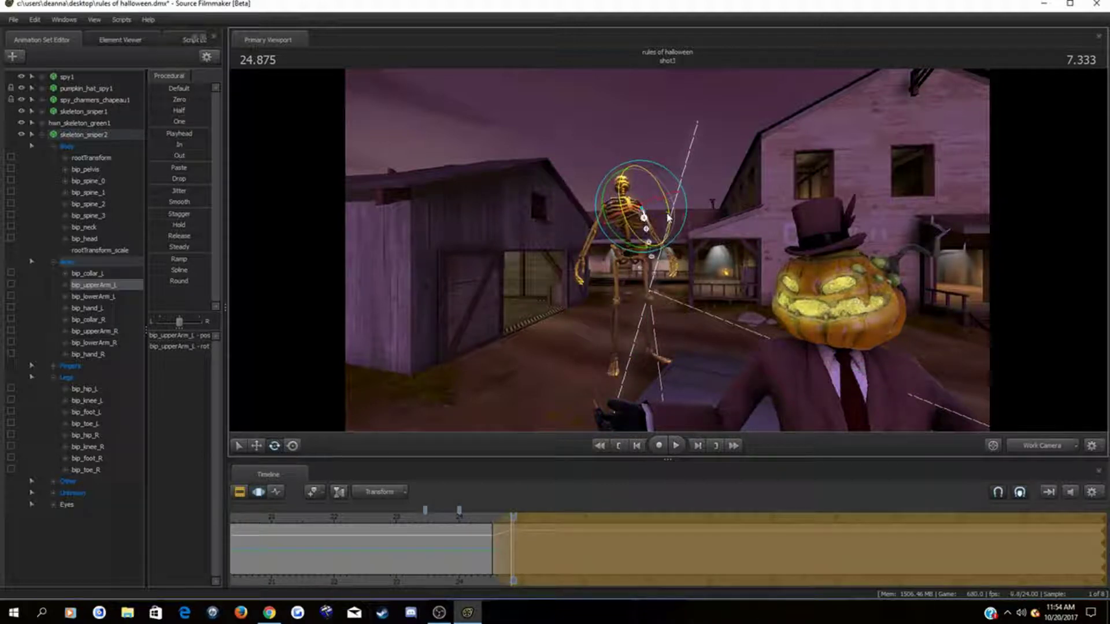
{"action": "left_click", "coordinate": [594, 228], "text": "ctrl"}
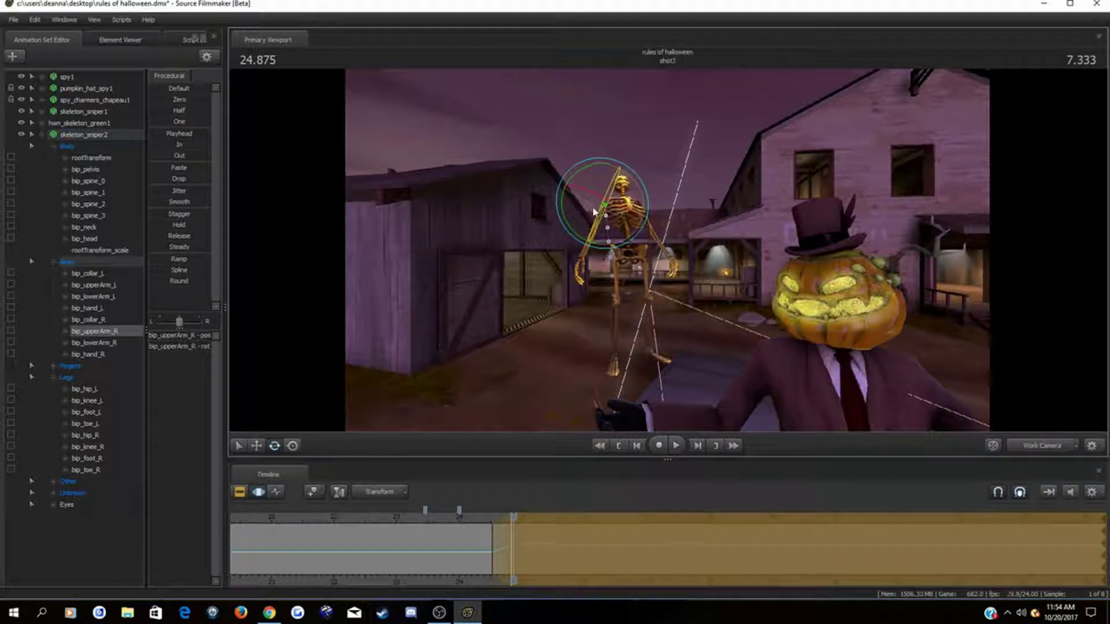
{"action": "left_click", "coordinate": [656, 226], "text": "ctrl"}
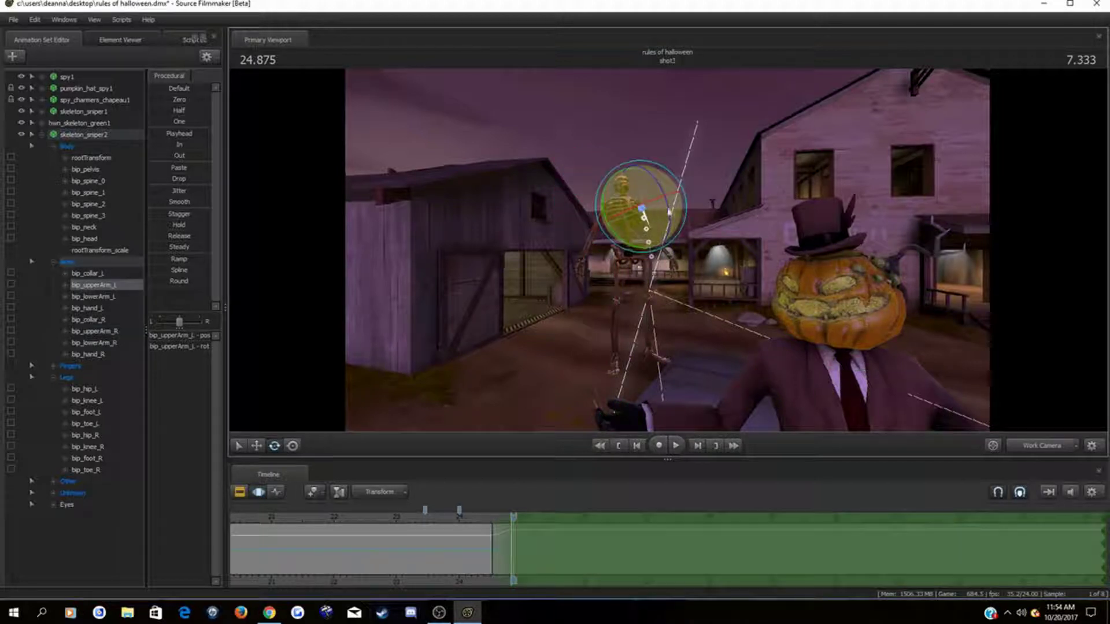
Step: Rotate the skeleton's knee and hip bones on both legs, checking from the side, to shape the standing leg pose
{"action": "key", "text": "ctrl"}
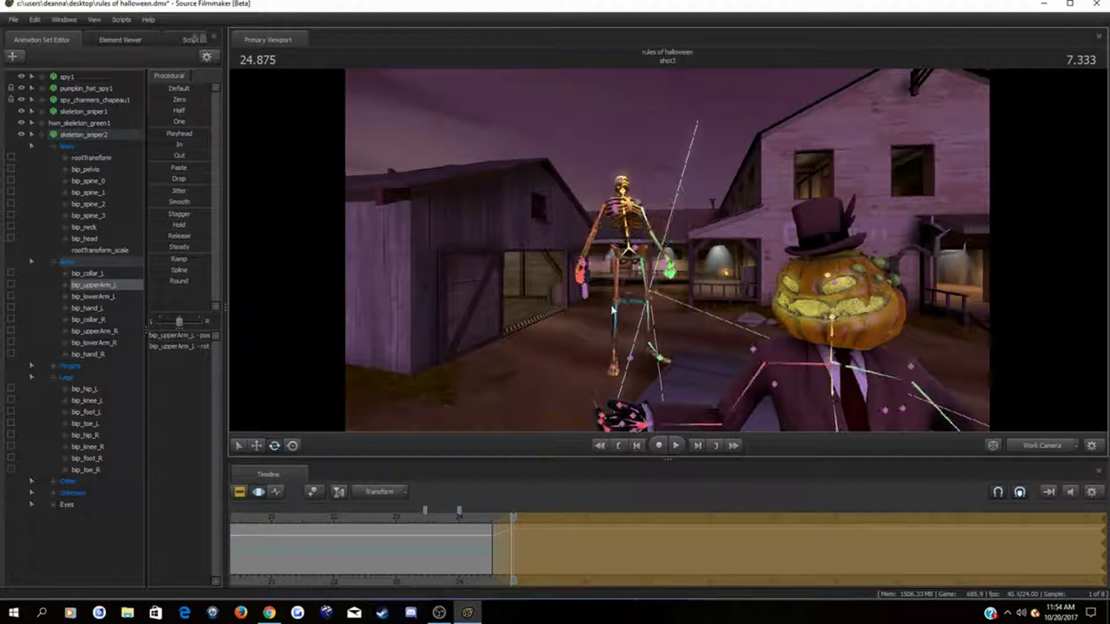
{"action": "left_click", "coordinate": [617, 318], "text": "ctrl"}
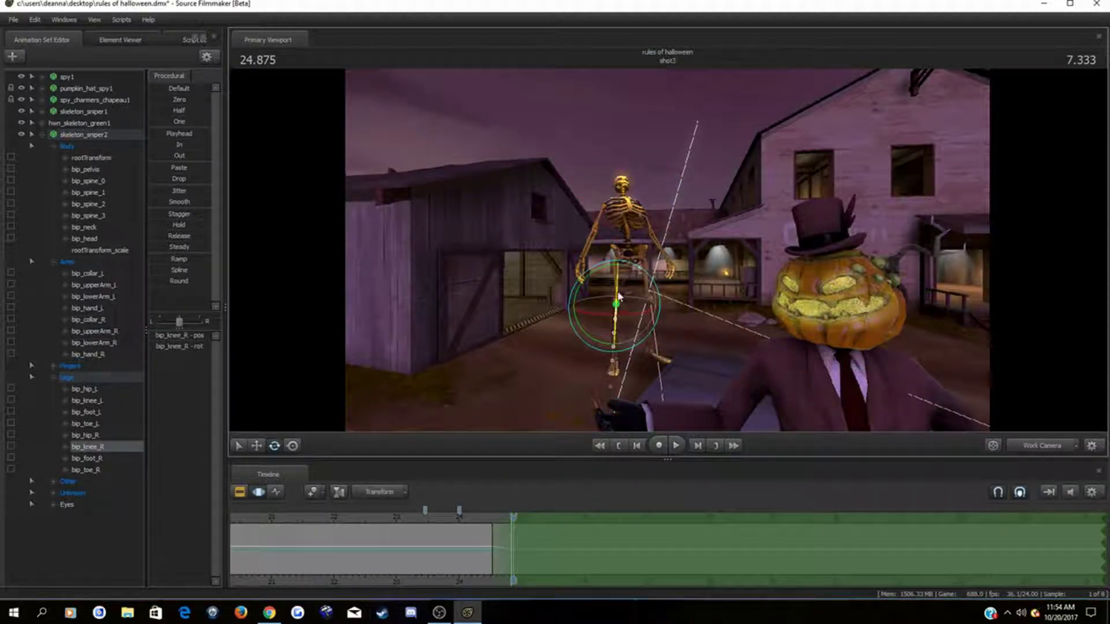
{"action": "left_click_drag", "start_coordinate": [618, 296], "coordinate": [619, 315]}
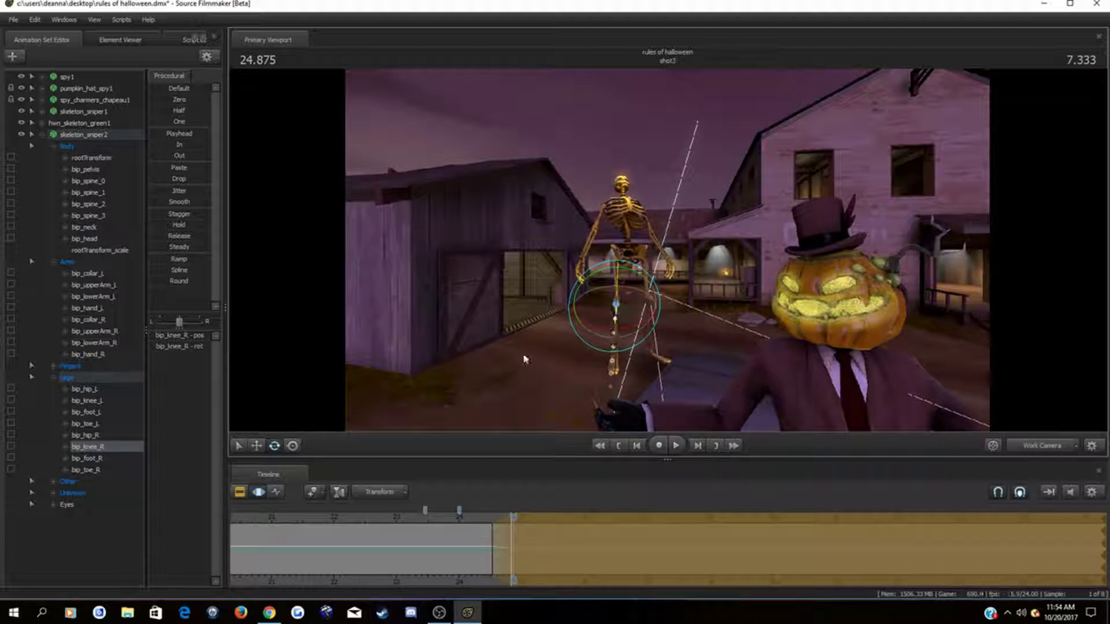
{"action": "key", "text": "a"}
{"action": "left_click_drag", "start_coordinate": [525, 359], "coordinate": [641, 358]}
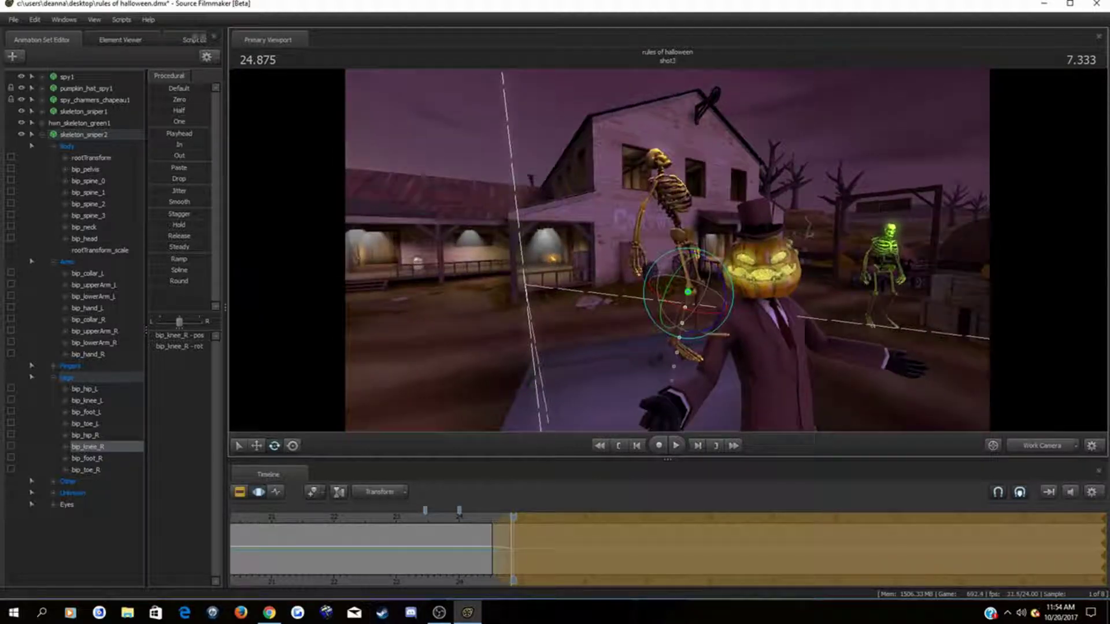
{"action": "left_click", "coordinate": [703, 282], "text": "ctrl"}
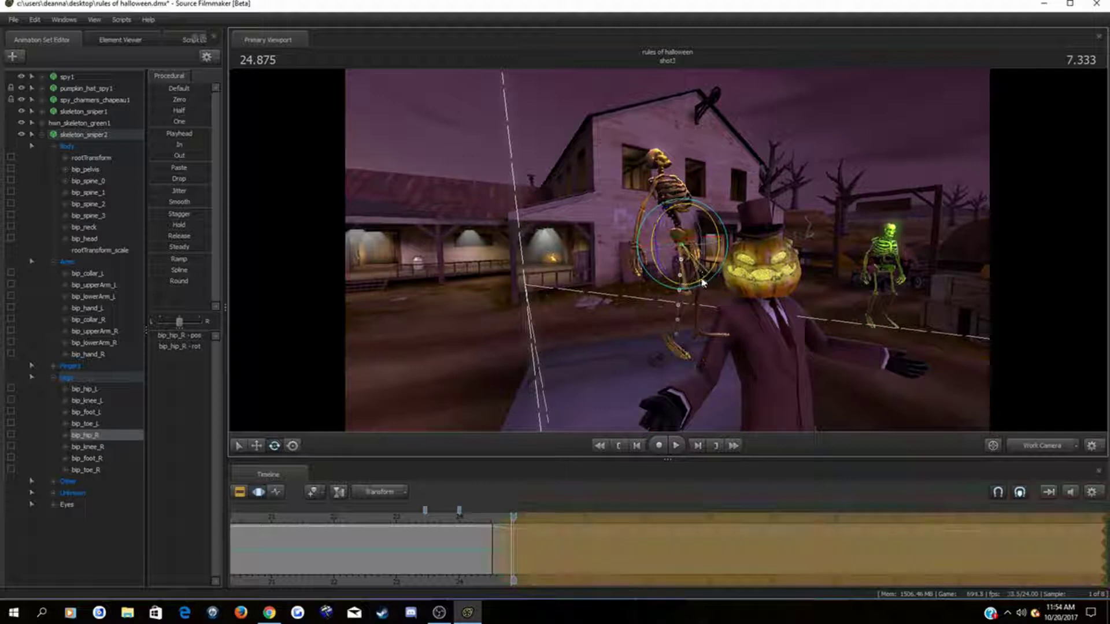
{"action": "left_click_drag", "start_coordinate": [702, 282], "coordinate": [702, 279]}
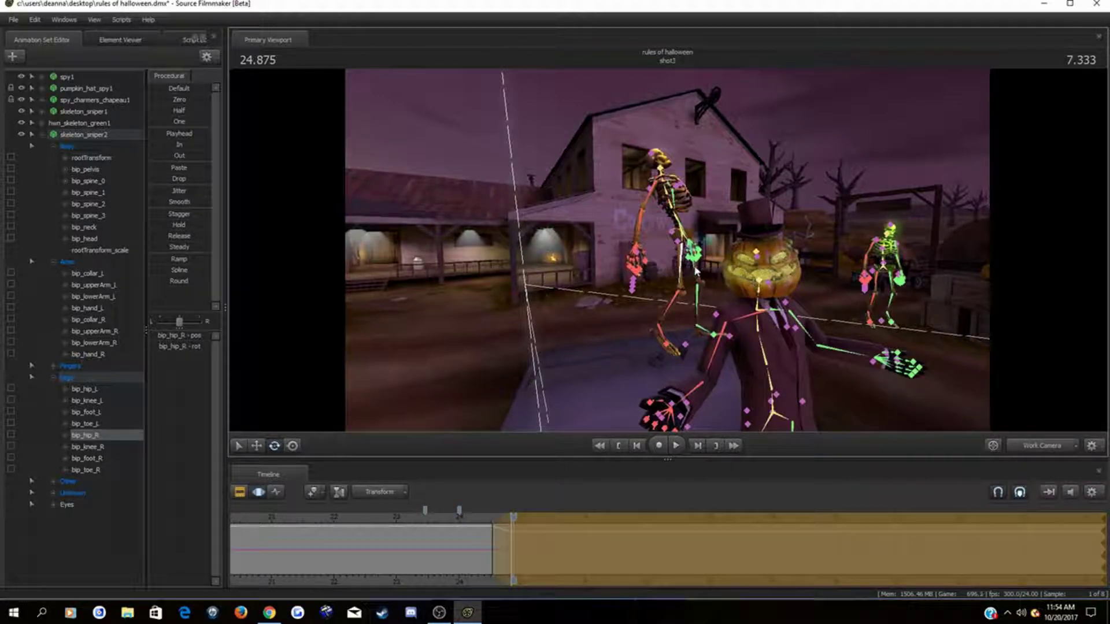
{"action": "left_click", "coordinate": [696, 271], "text": "ctrl"}
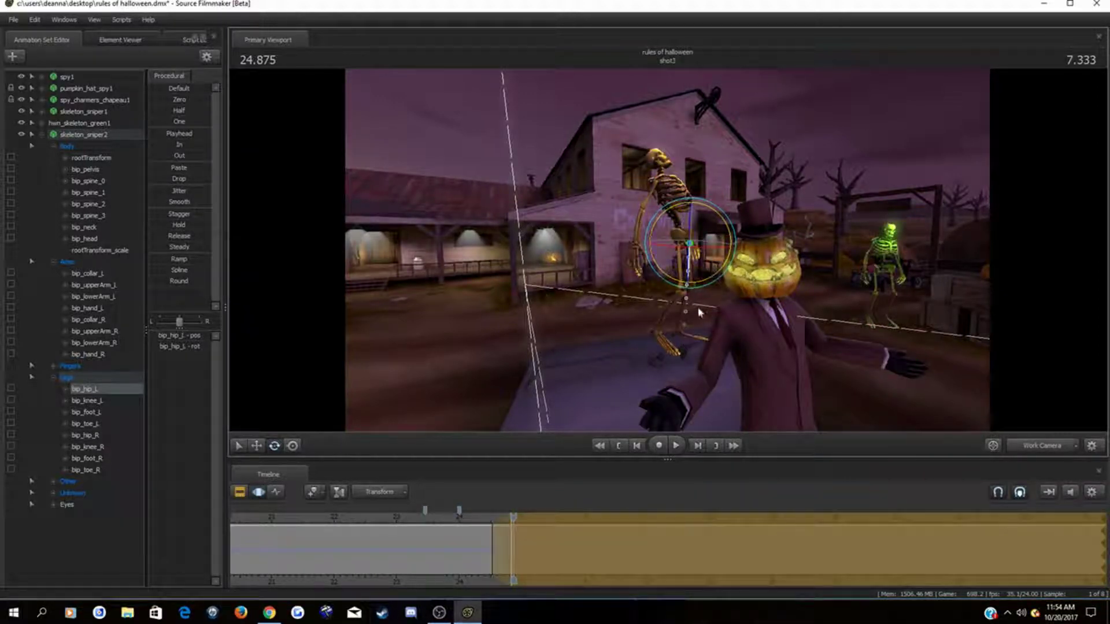
{"action": "left_click", "coordinate": [687, 288], "text": "ctrl"}
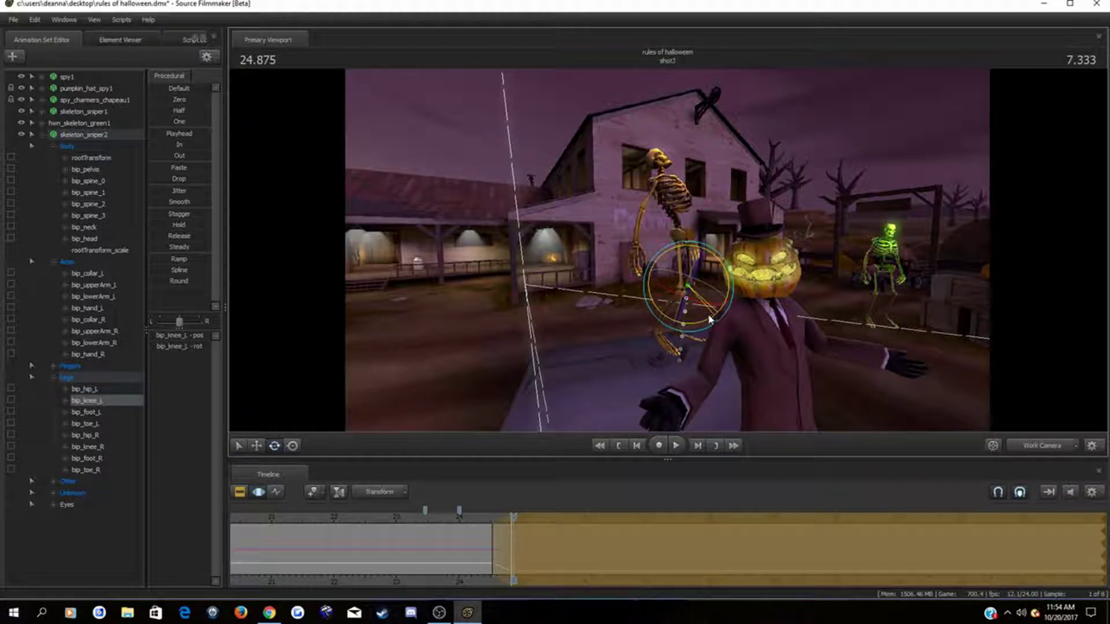
Step: Rotate the skeleton's bip_foot_R and bip_foot_L bones to angle both feet in the standing pose
{"action": "left_click", "coordinate": [666, 345], "text": "ctrl"}
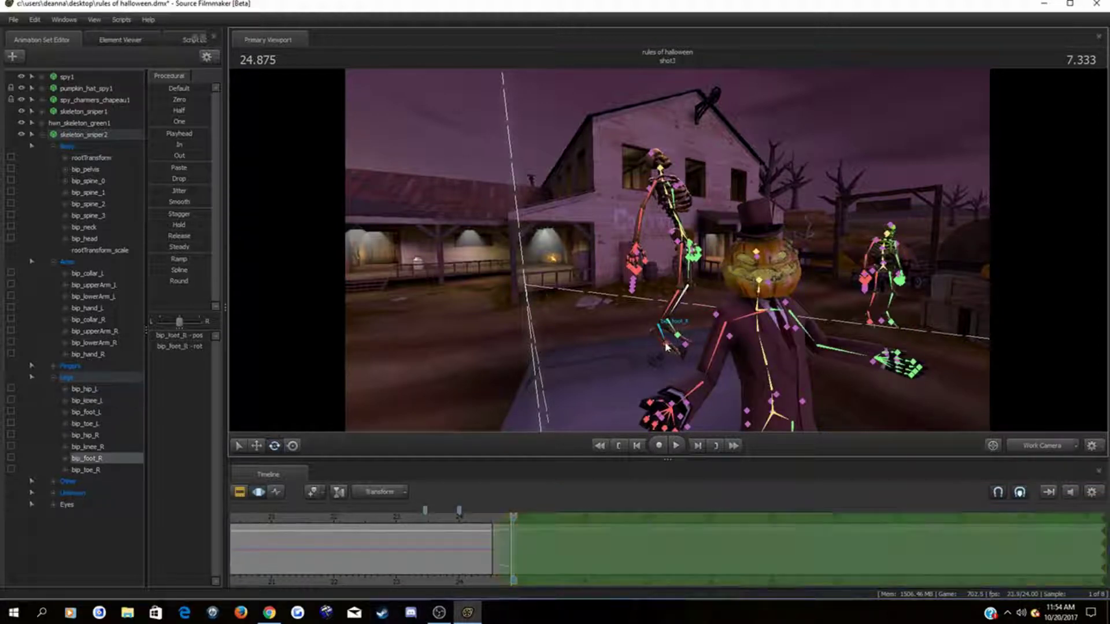
{"action": "left_click_drag", "start_coordinate": [690, 328], "coordinate": [690, 339]}
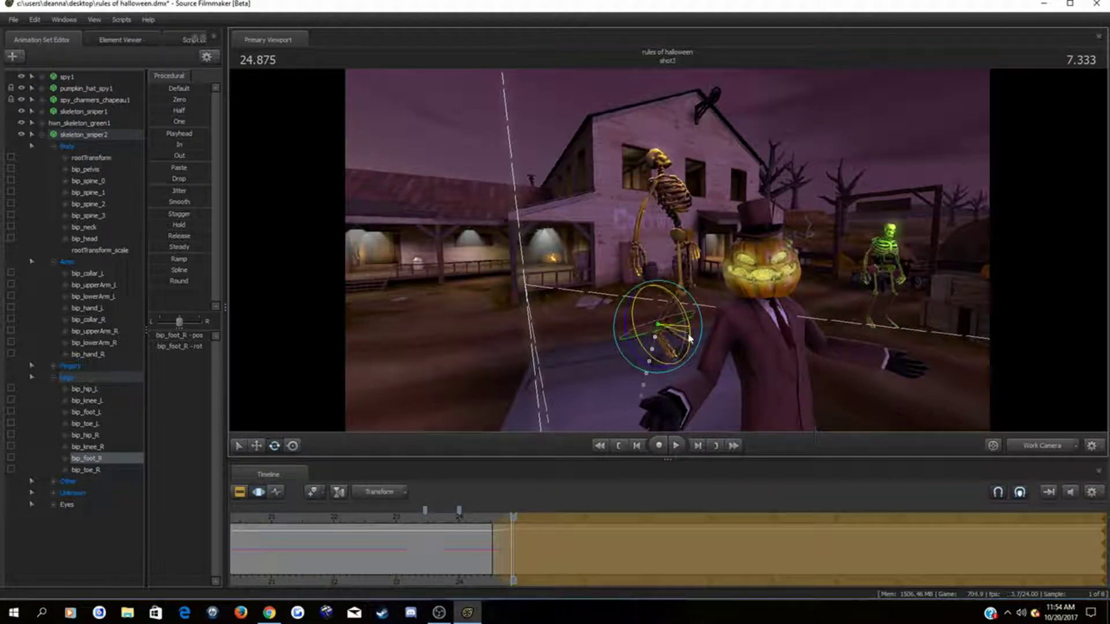
{"action": "key", "text": "ctrl"}
{"action": "left_click", "coordinate": [676, 334], "text": "ctrl"}
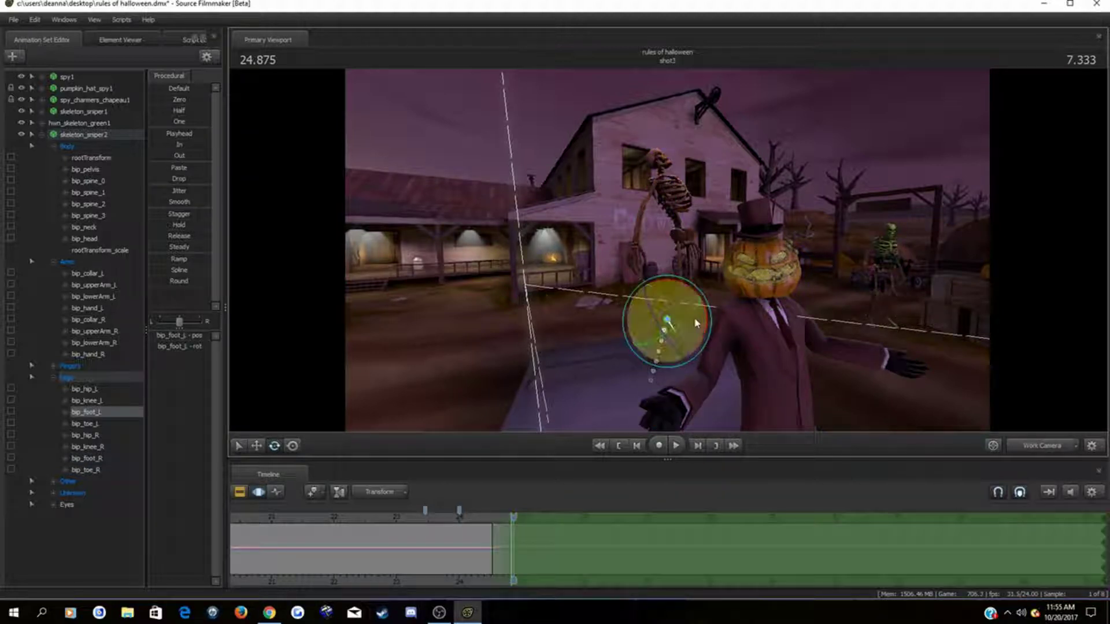
{"action": "left_click_drag", "start_coordinate": [702, 332], "coordinate": [690, 334]}
{"action": "key", "text": "Return"}
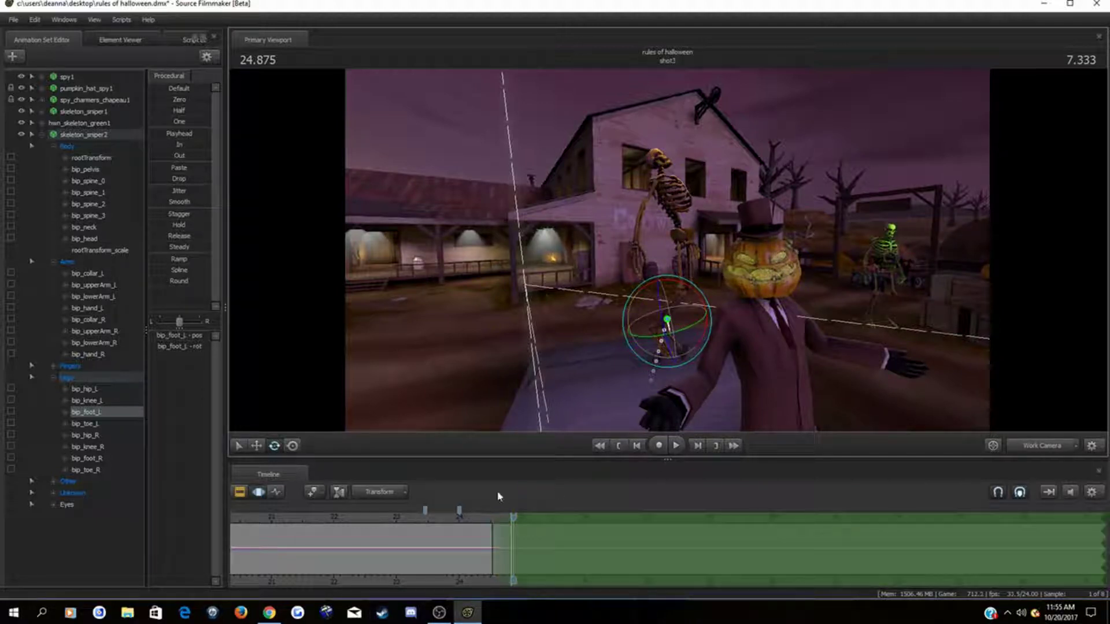
Step: Move the playhead to 25.083 and make a time selection from there onward with a short falloff before it
{"action": "left_click_drag", "start_coordinate": [513, 520], "coordinate": [536, 533]}
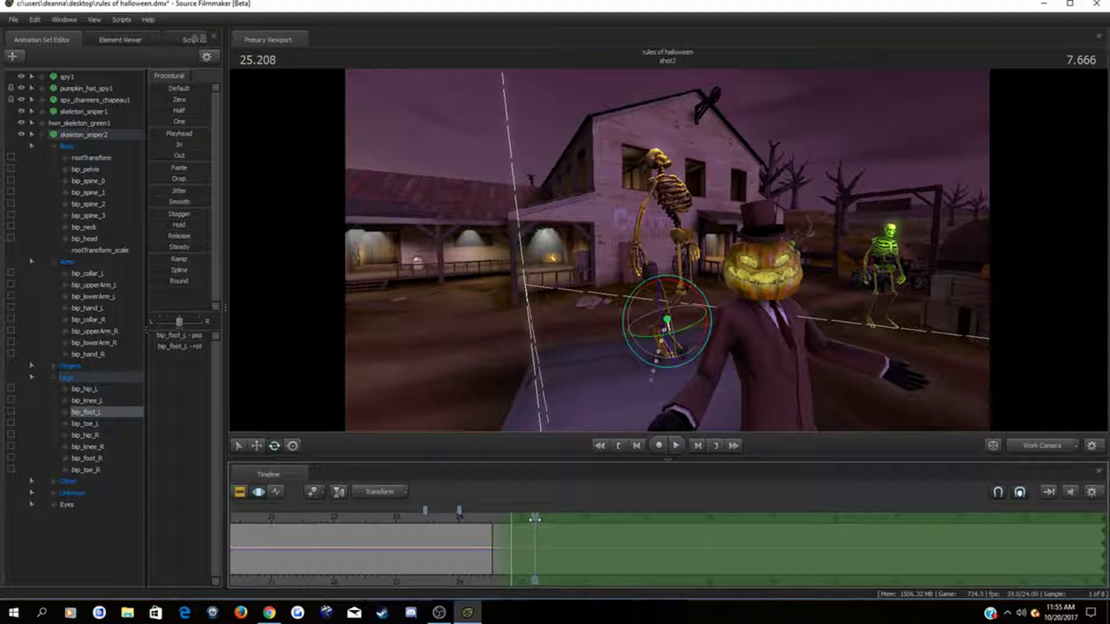
{"action": "left_click_drag", "start_coordinate": [535, 519], "coordinate": [519, 525]}
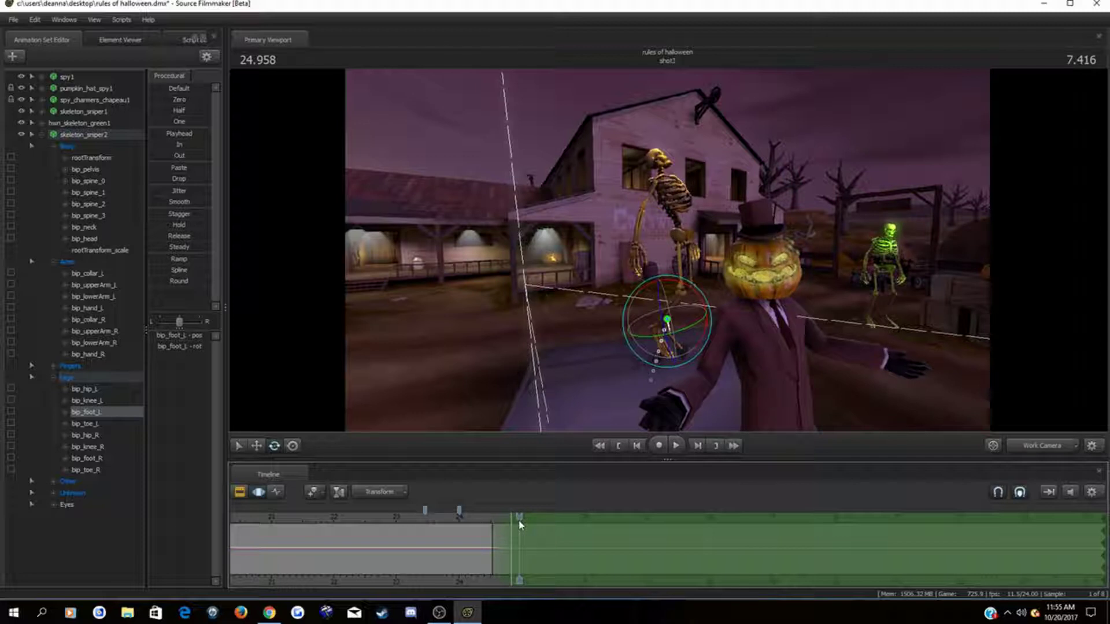
{"action": "key", "text": "Right"}
{"action": "key", "text": "Right"}
{"action": "key", "text": "Right"}
{"action": "key", "text": "Right"}
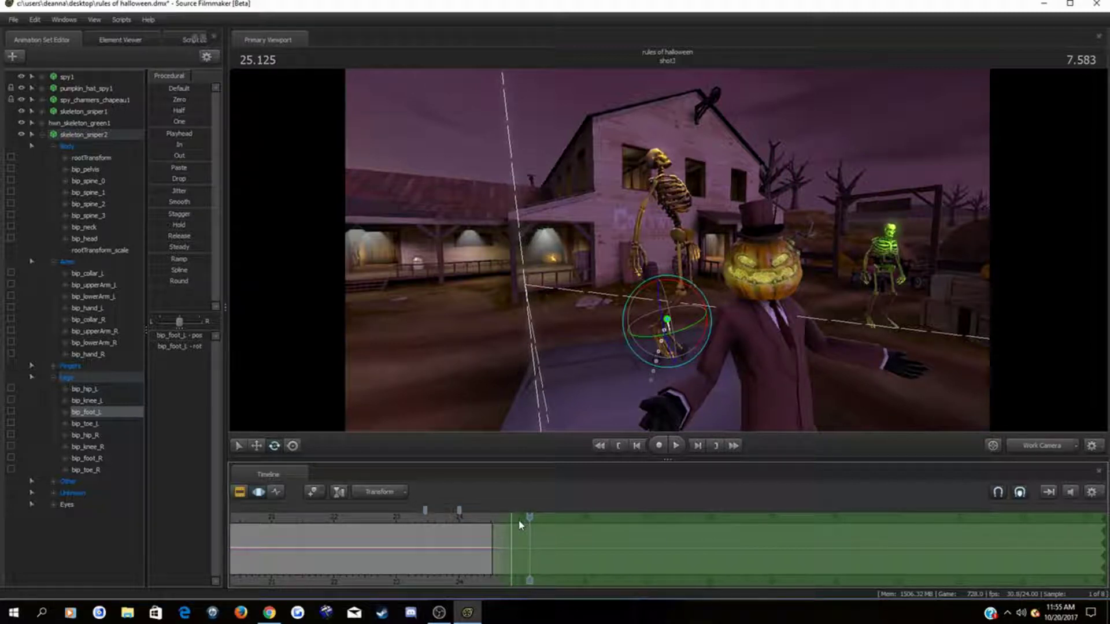
{"action": "scroll", "coordinate": [527, 524], "scroll_direction": "down", "scroll_amount": 3}
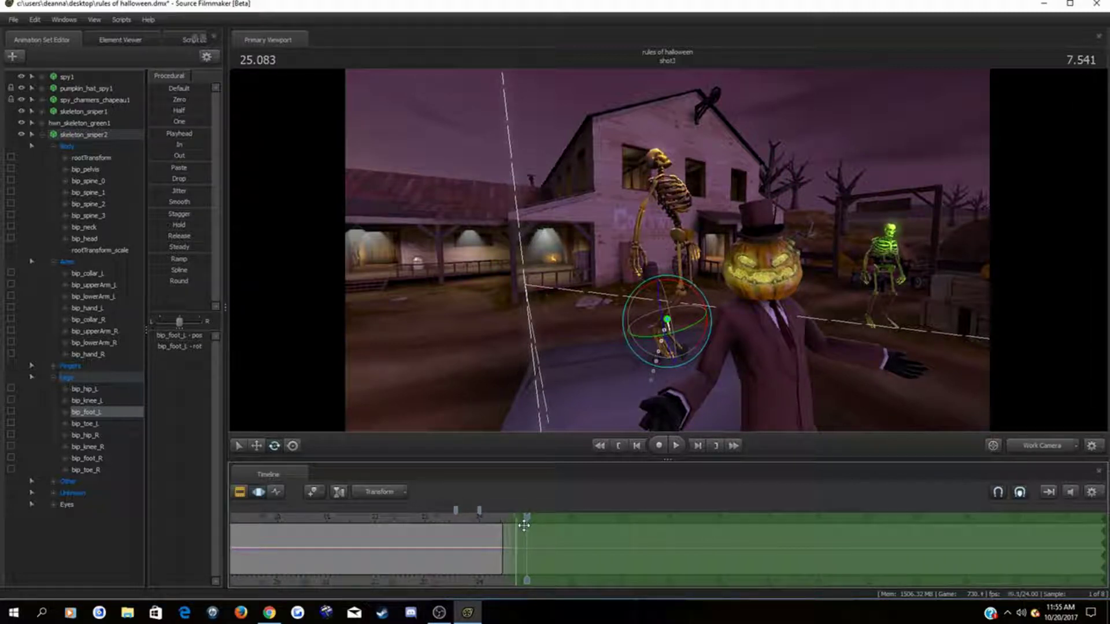
{"action": "scroll", "coordinate": [523, 529], "scroll_direction": "up", "scroll_amount": 8}
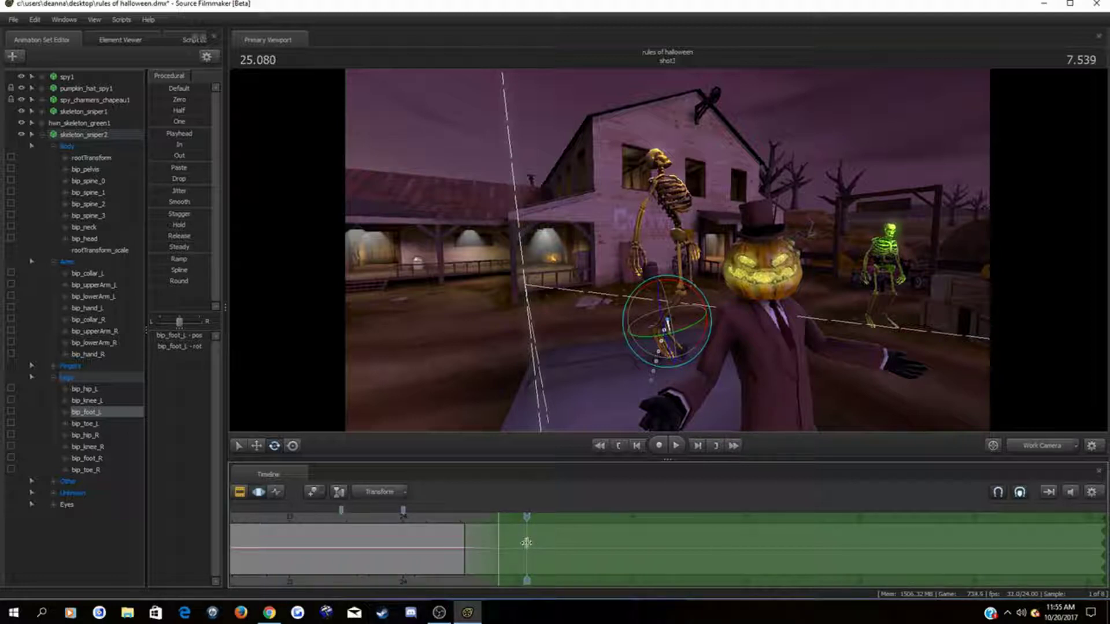
{"action": "left_click_drag", "start_coordinate": [527, 545], "coordinate": [1107, 546], "text": "shift"}
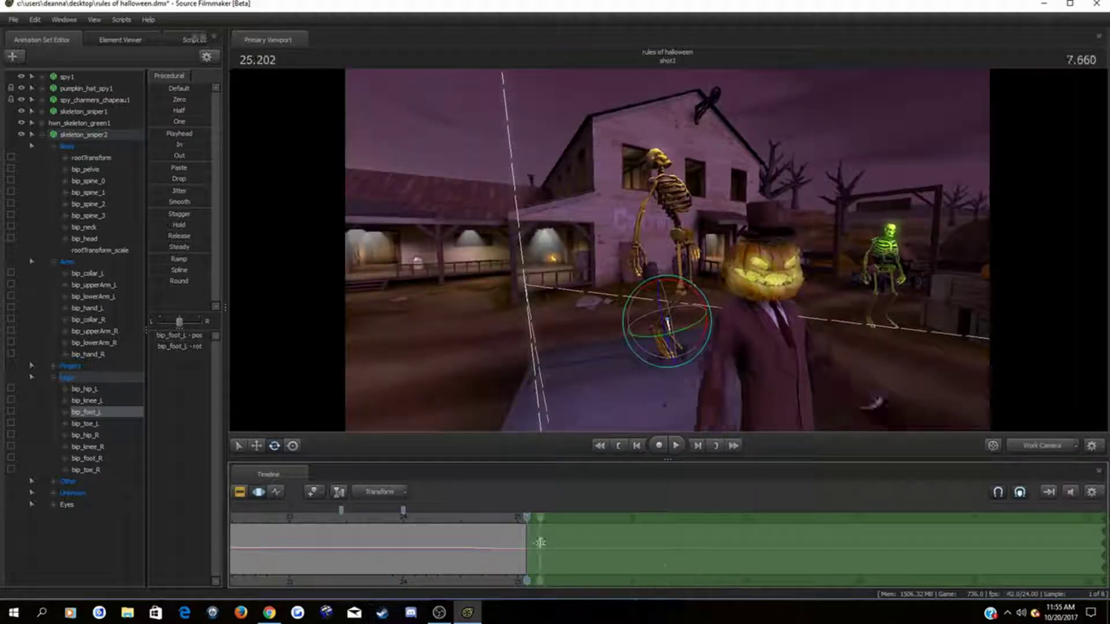
{"action": "scroll", "coordinate": [540, 541], "scroll_direction": "up", "scroll_amount": 4, "text": "shift"}
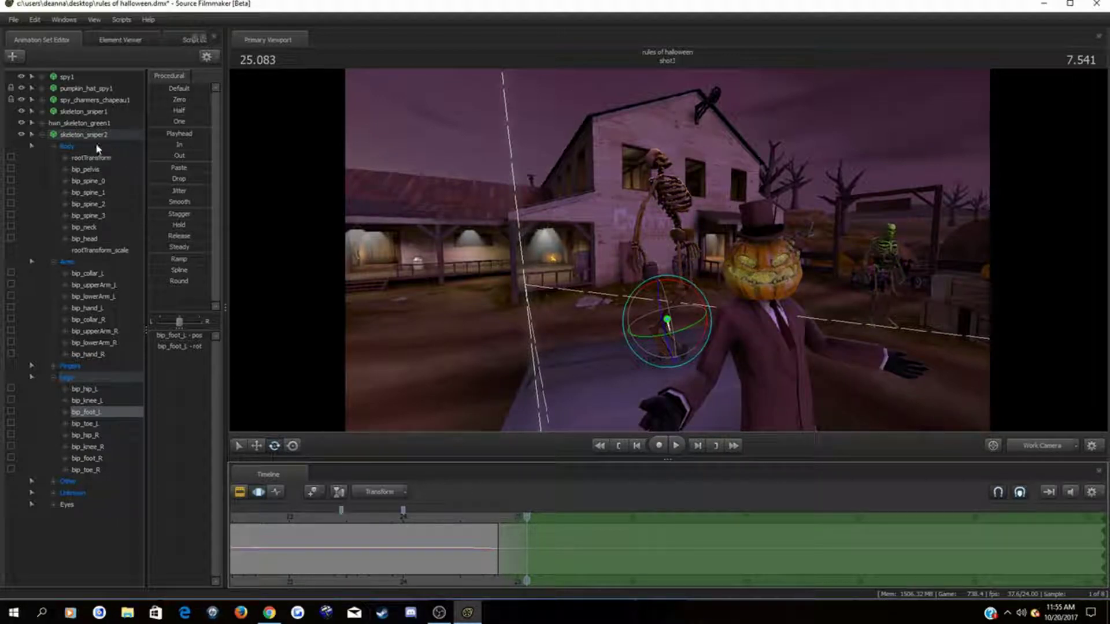
Step: Select all of skeleton_sniper2's controls and import a sequence onto it with the playhead at 25.166
{"action": "left_click", "coordinate": [95, 137]}
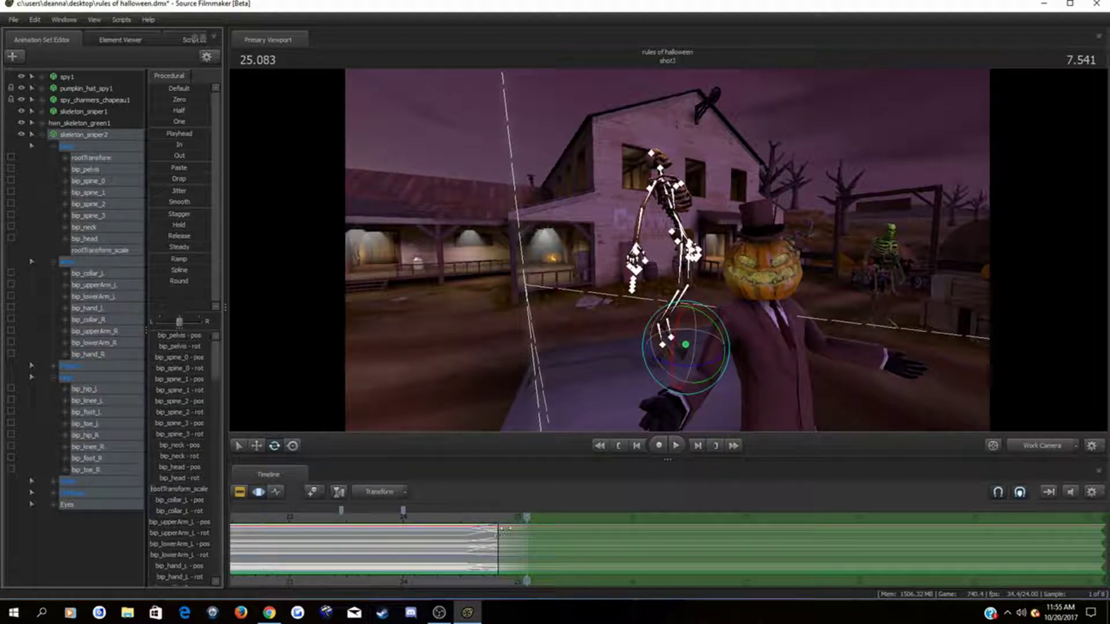
{"action": "mouse_move", "coordinate": [522, 518]}
{"action": "left_mouse_down"}
{"action": "mouse_move", "coordinate": [494, 519]}
{"action": "mouse_move", "coordinate": [507, 538]}
{"action": "mouse_move", "coordinate": [498, 540]}
{"action": "mouse_move", "coordinate": [536, 518]}
{"action": "left_mouse_up"}
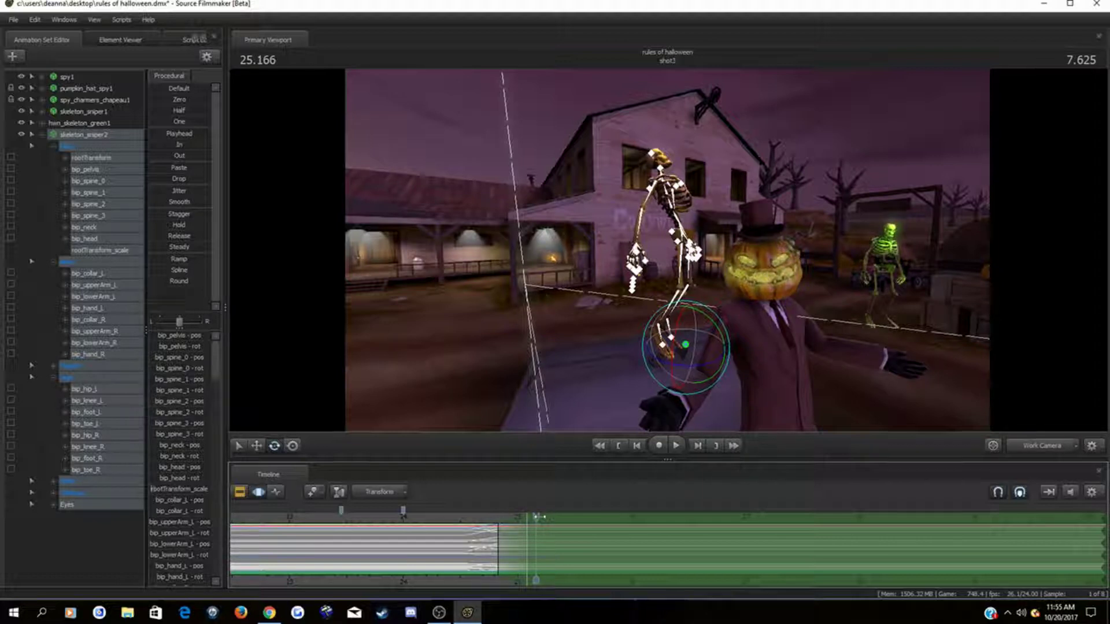
{"action": "right_click", "coordinate": [75, 142]}
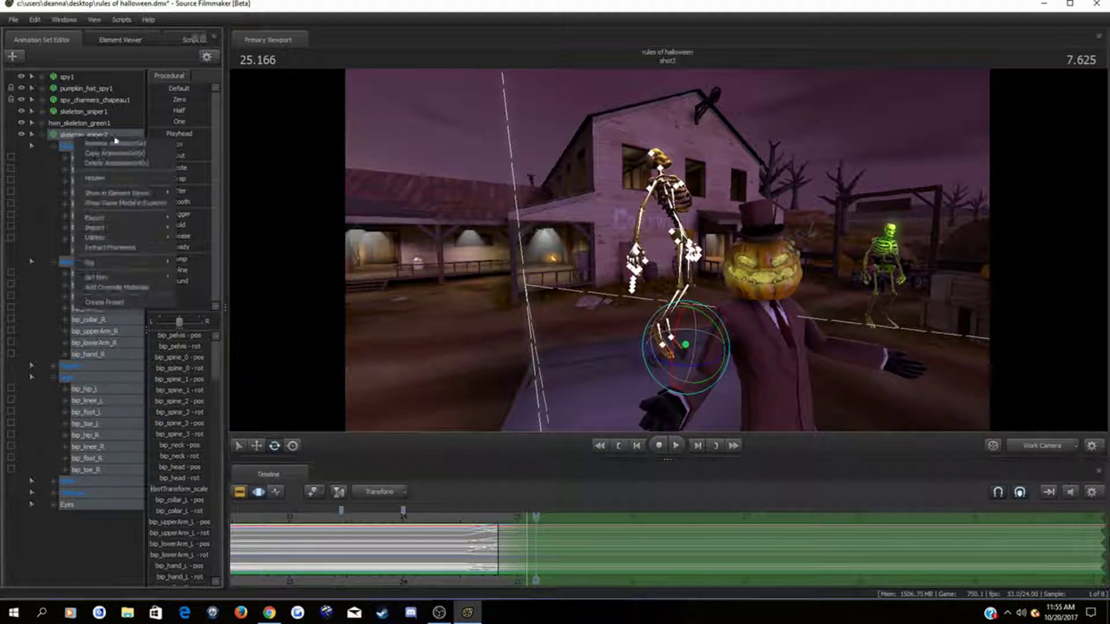
{"action": "mouse_move", "coordinate": [140, 242]}
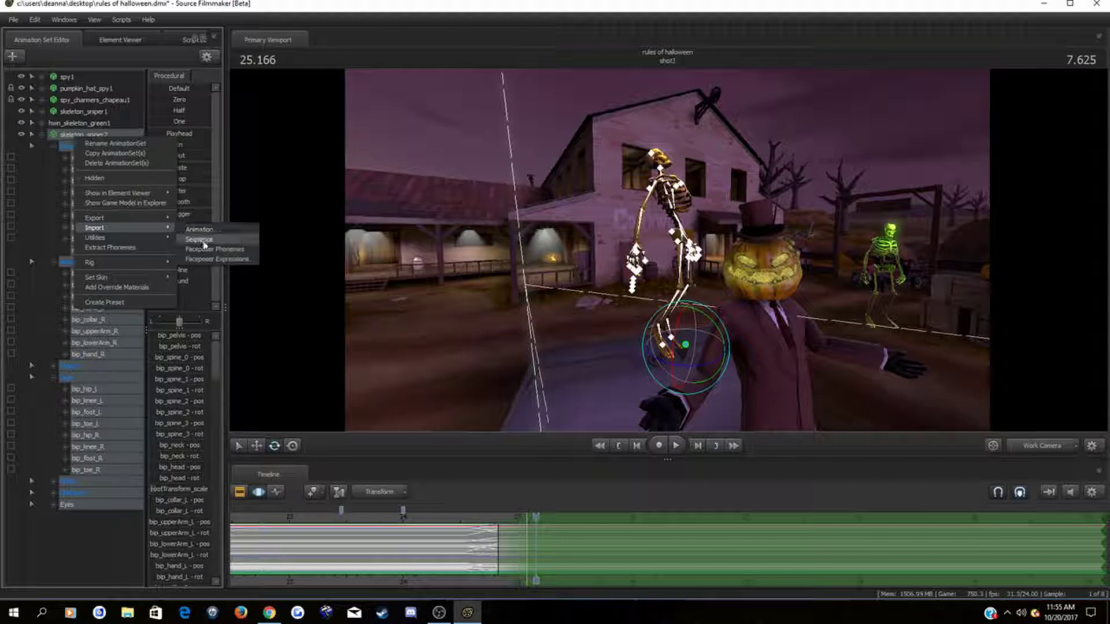
{"action": "left_click", "coordinate": [204, 240]}
{"action": "left_click", "coordinate": [796, 525]}
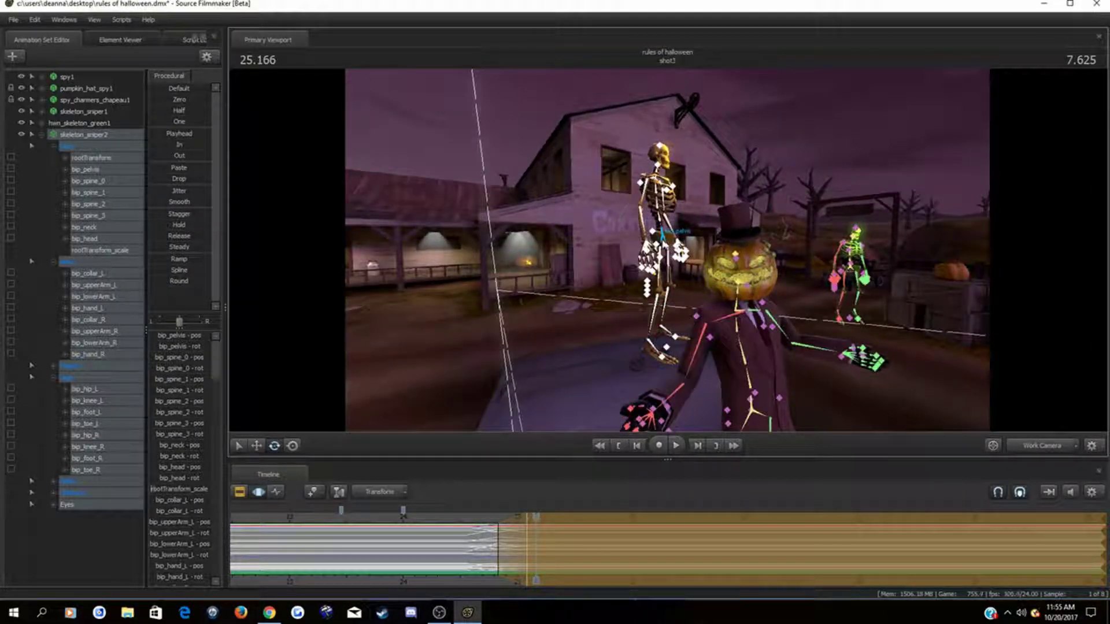
Step: Rotate the skeleton's bip_pelvis, bip_spine_0 and bip_spine_2 bones to shape the torso at 25.166
{"action": "left_click", "coordinate": [684, 233]}
{"action": "left_click_drag", "start_coordinate": [685, 230], "coordinate": [698, 225]}
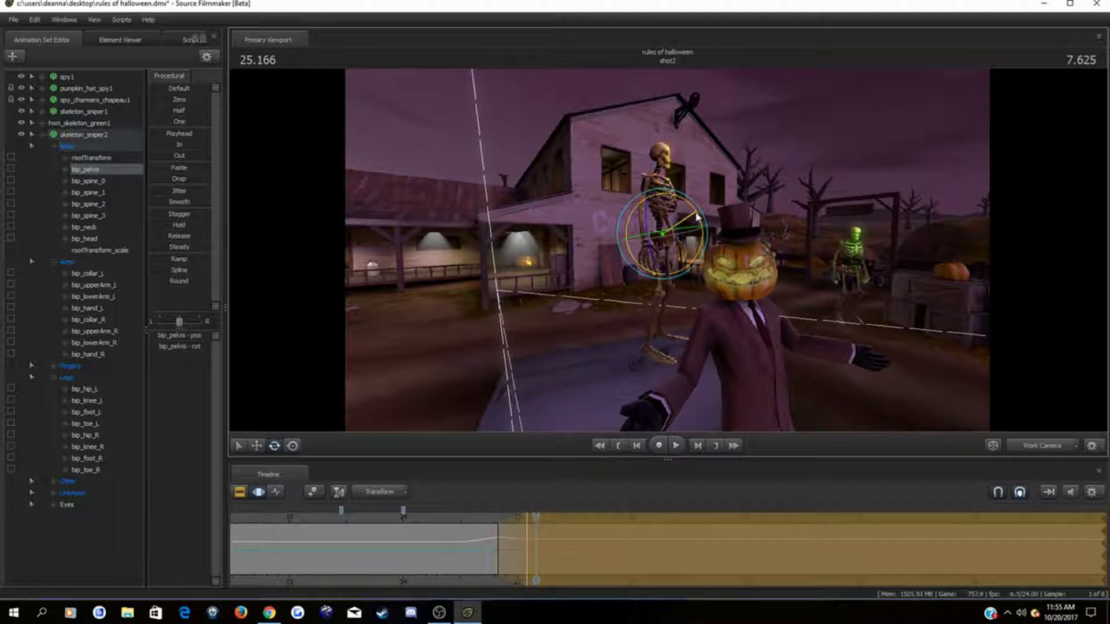
{"action": "left_click", "coordinate": [661, 217]}
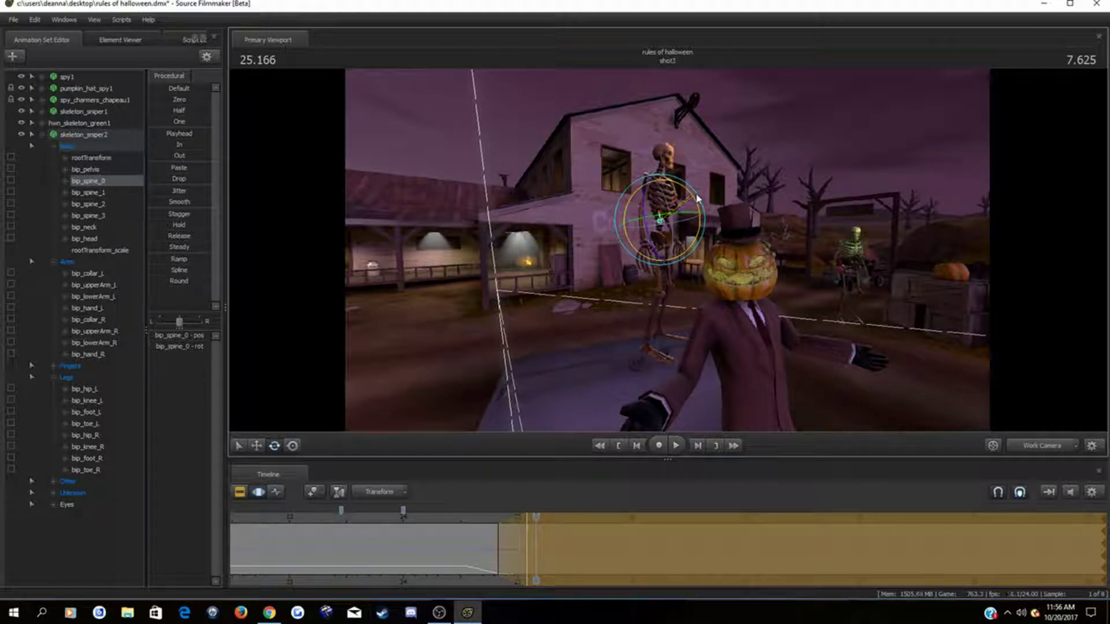
{"action": "left_click", "coordinate": [697, 188], "text": "ctrl"}
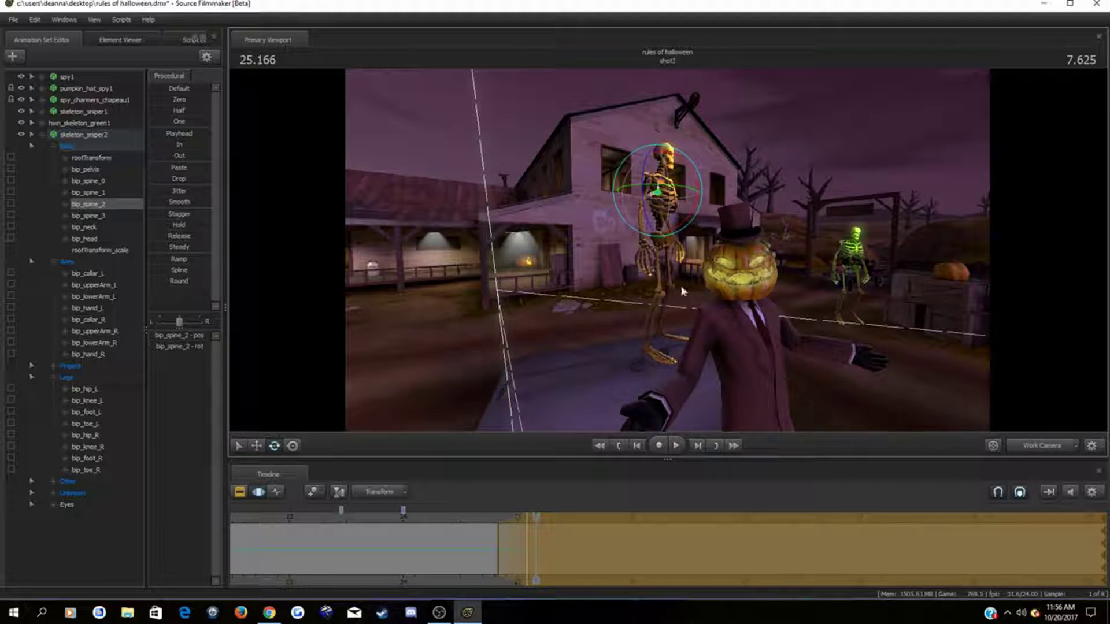
Step: Rotate skeleton_sniper2's bip_upperArm_R and bip_upperArm_L bones to reposition both arms at 25.166
{"action": "key", "text": "ctrl"}
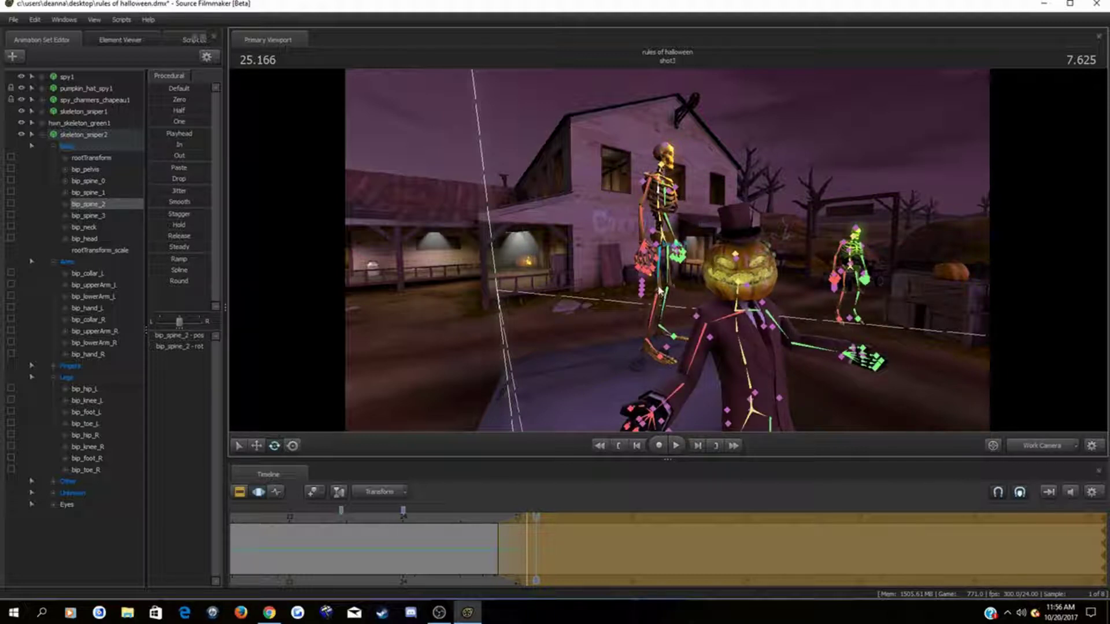
{"action": "left_click", "coordinate": [649, 211], "text": "ctrl"}
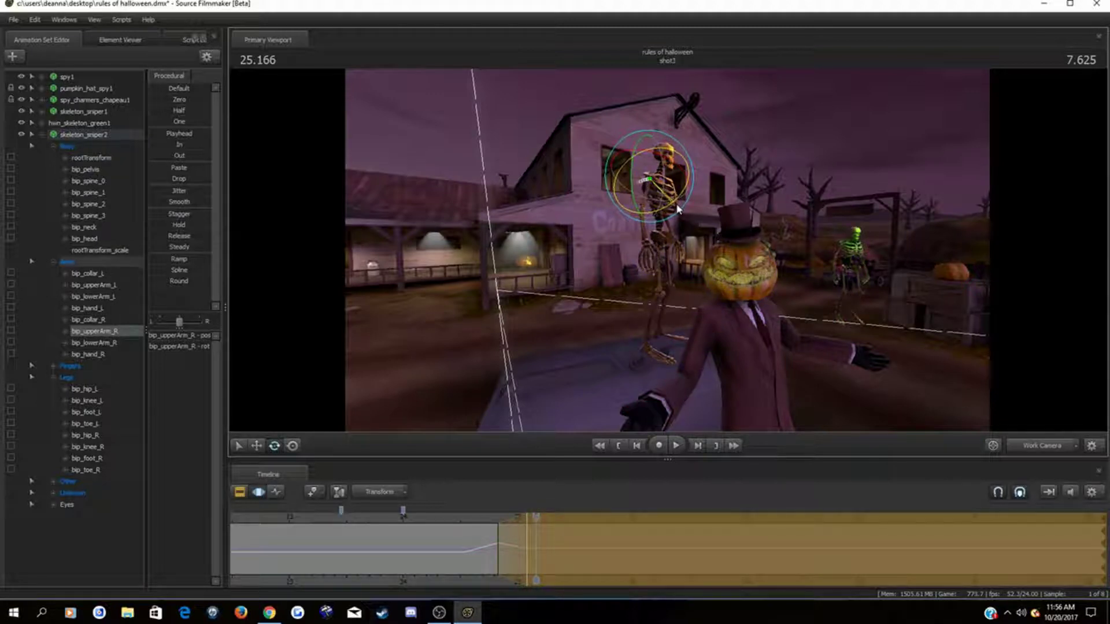
{"action": "key", "text": "d"}
{"action": "left_click_drag", "start_coordinate": [681, 215], "coordinate": [601, 188]}
{"action": "key", "text": "w"}
{"action": "left_click", "coordinate": [601, 251], "text": "ctrl"}
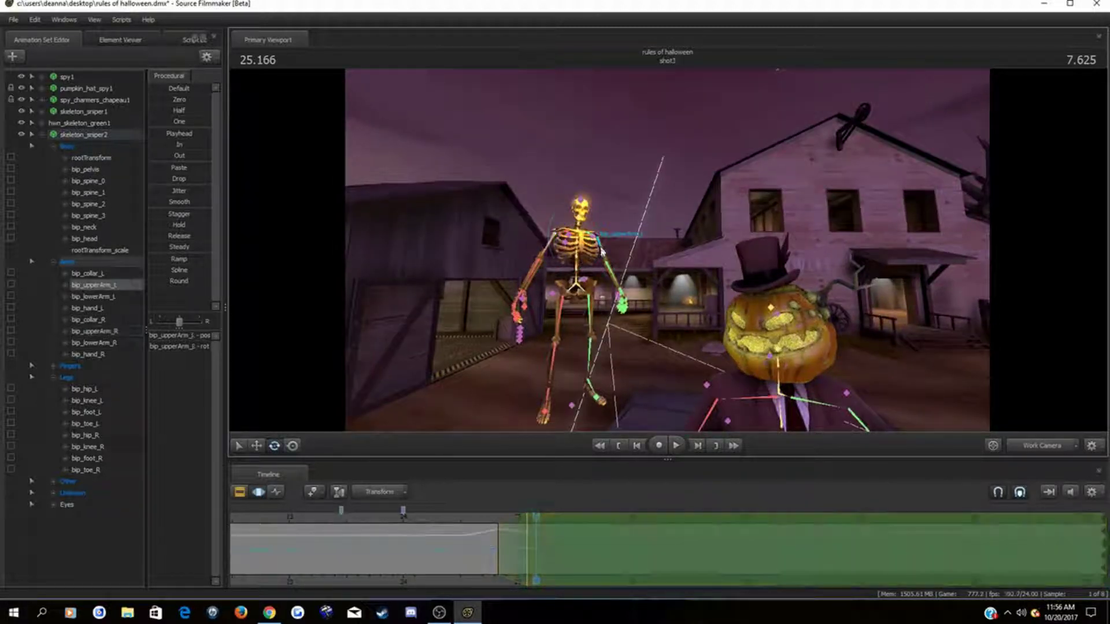
{"action": "left_click_drag", "start_coordinate": [613, 228], "coordinate": [614, 226]}
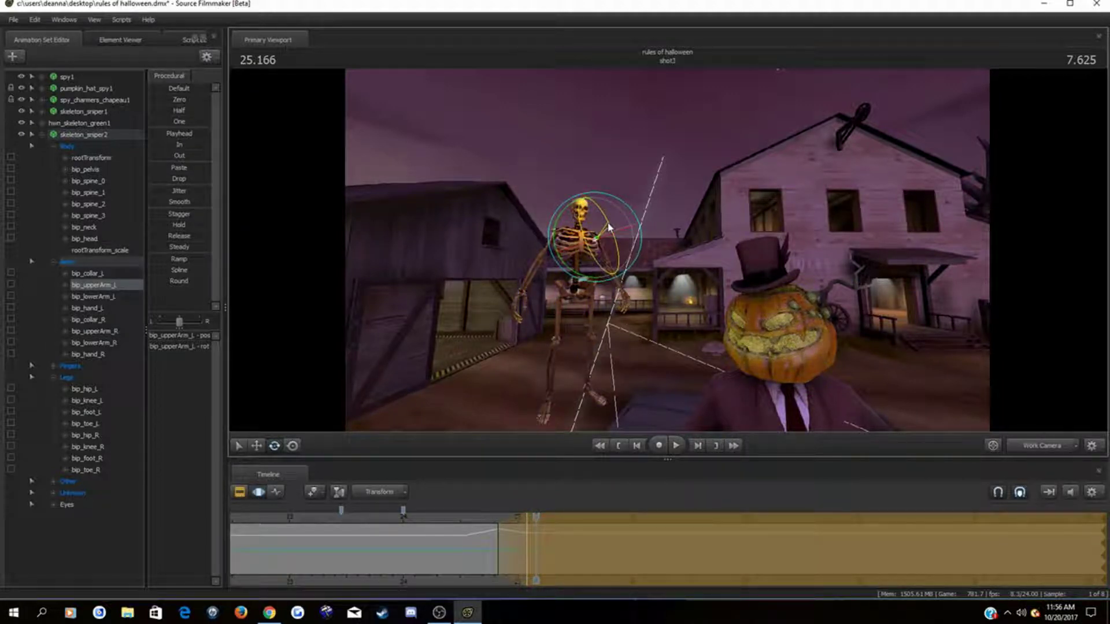
Step: Rotate the skeleton's bip_collar_R and bip_collar_L bones to adjust both shoulders at 25.166
{"action": "key", "text": "ctrl"}
{"action": "left_click", "coordinate": [564, 237], "text": "ctrl"}
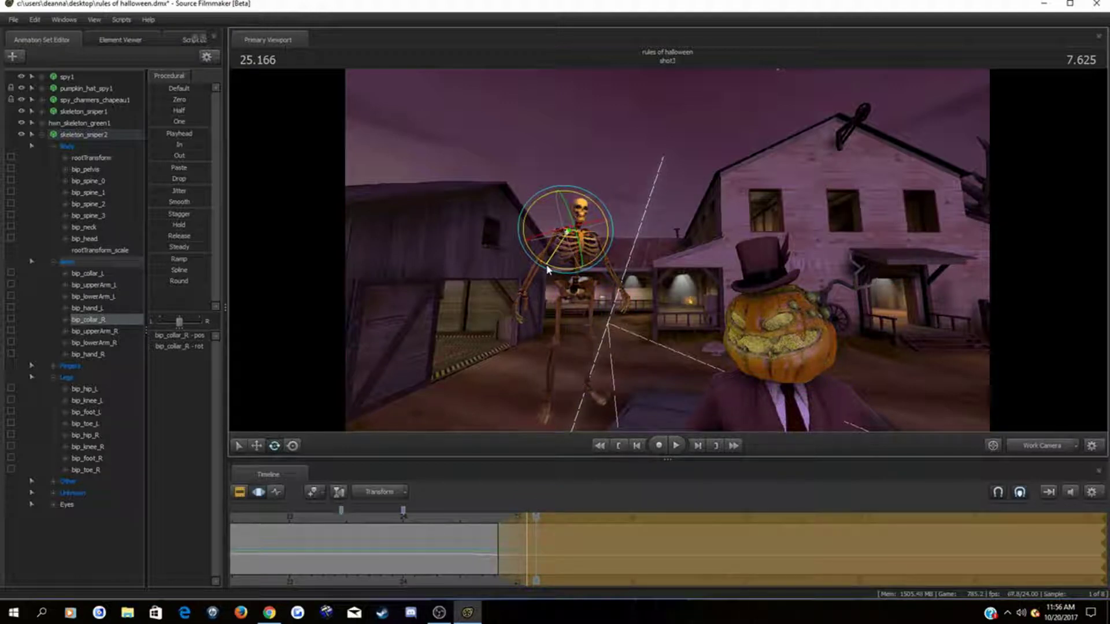
{"action": "left_click", "coordinate": [579, 258], "text": "ctrl"}
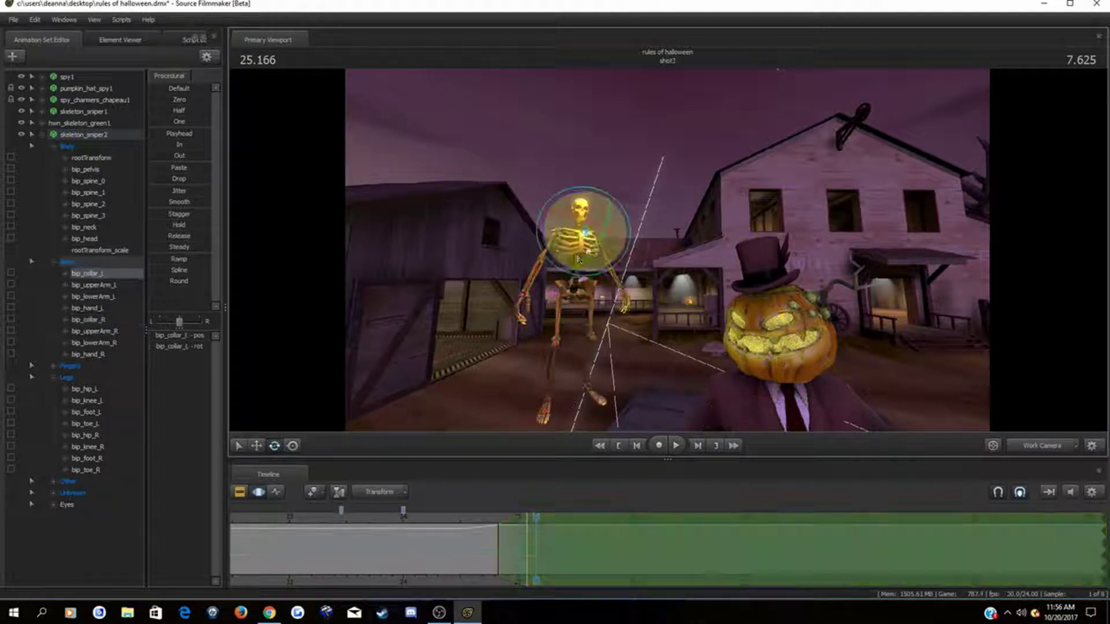
{"action": "left_click_drag", "start_coordinate": [556, 260], "coordinate": [554, 260]}
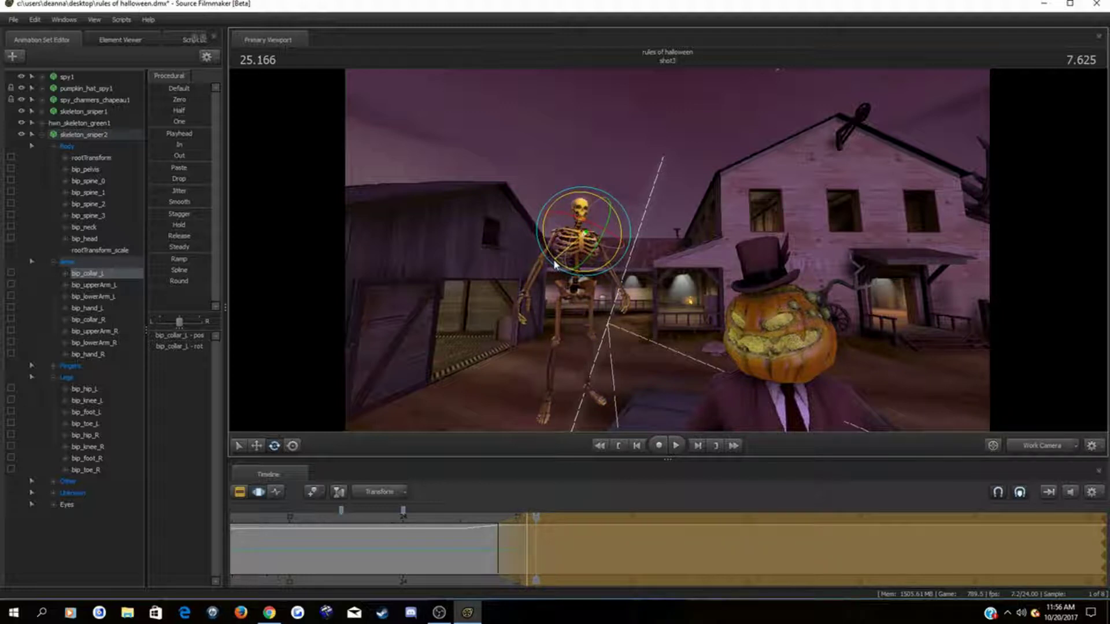
Step: Refine the rotation of bip_upperArm_R and bip_upperArm_L so both arms hang closer to the skeleton's body
{"action": "left_click", "coordinate": [533, 273], "text": "ctrl"}
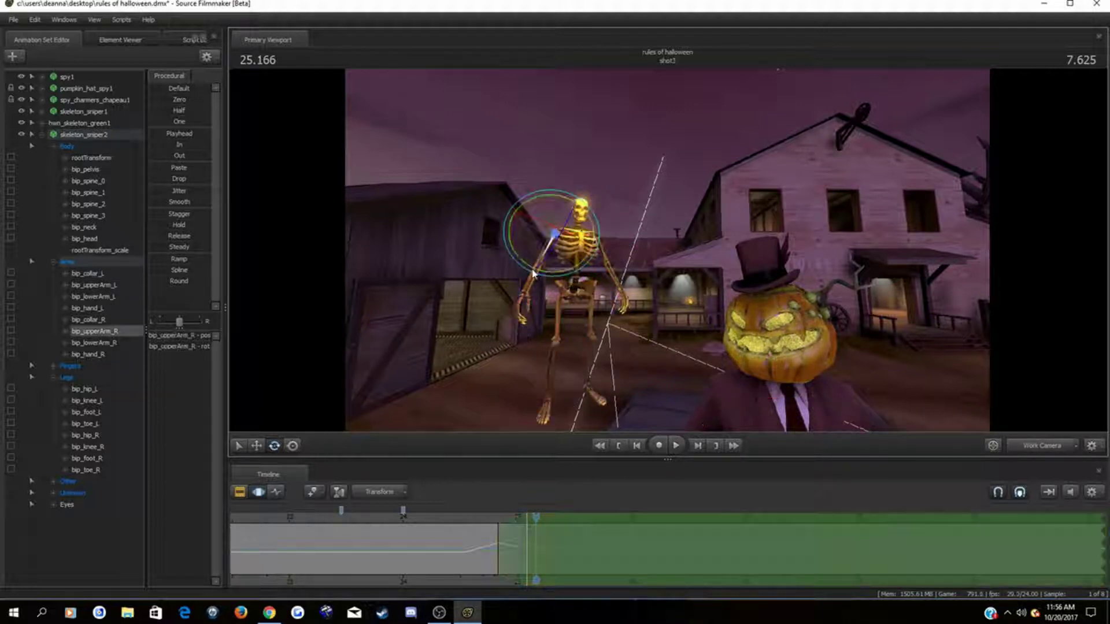
{"action": "left_click_drag", "start_coordinate": [541, 271], "coordinate": [549, 268]}
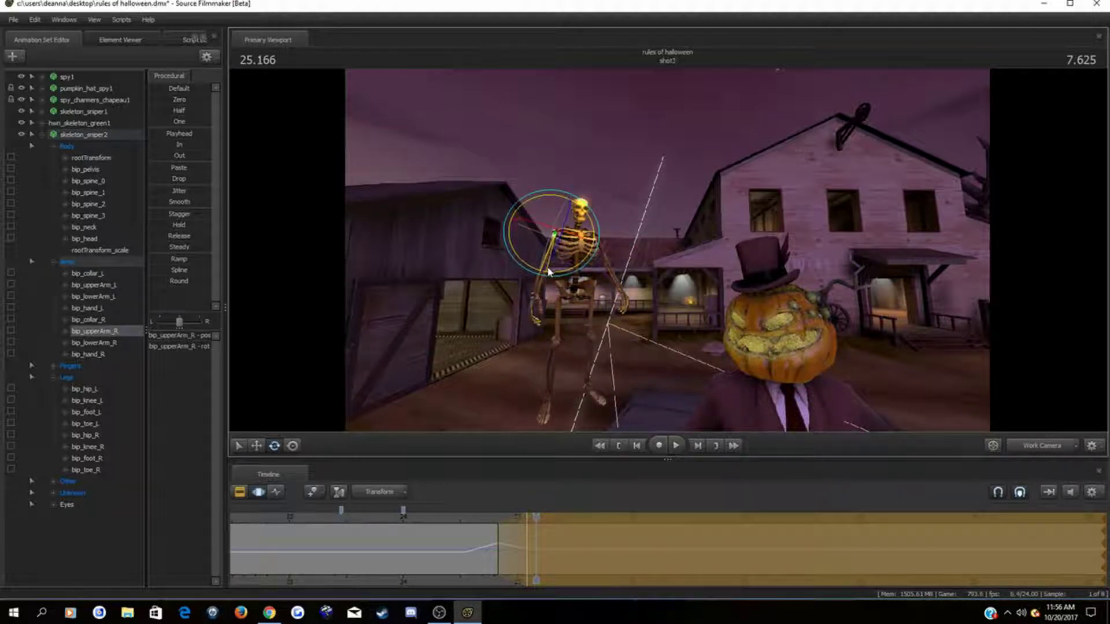
{"action": "key", "text": "ctrl"}
{"action": "left_click", "coordinate": [602, 258], "text": "ctrl"}
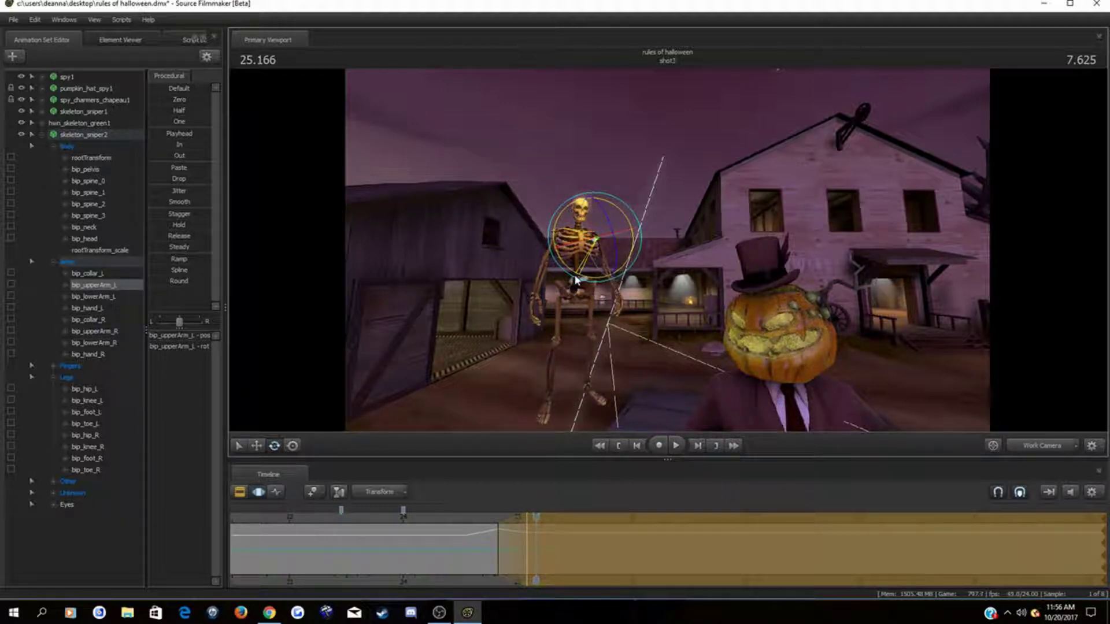
Step: Rotate the skeleton's bip_lowerArm_R and bip_lowerArm_L bones to straighten both forearms as seen from the side
{"action": "key", "text": "a"}
{"action": "left_click_drag", "start_coordinate": [584, 298], "coordinate": [745, 309]}
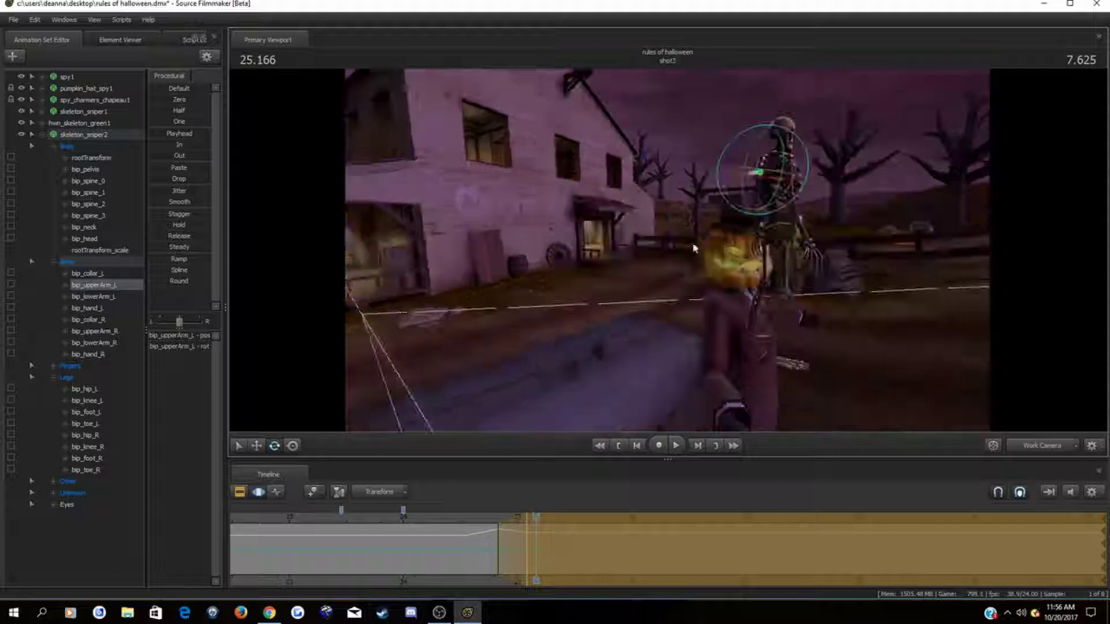
{"action": "left_click", "coordinate": [795, 215], "text": "ctrl"}
{"action": "left_click_drag", "start_coordinate": [775, 220], "coordinate": [812, 249]}
{"action": "key", "text": "d"}
{"action": "key", "text": "d"}
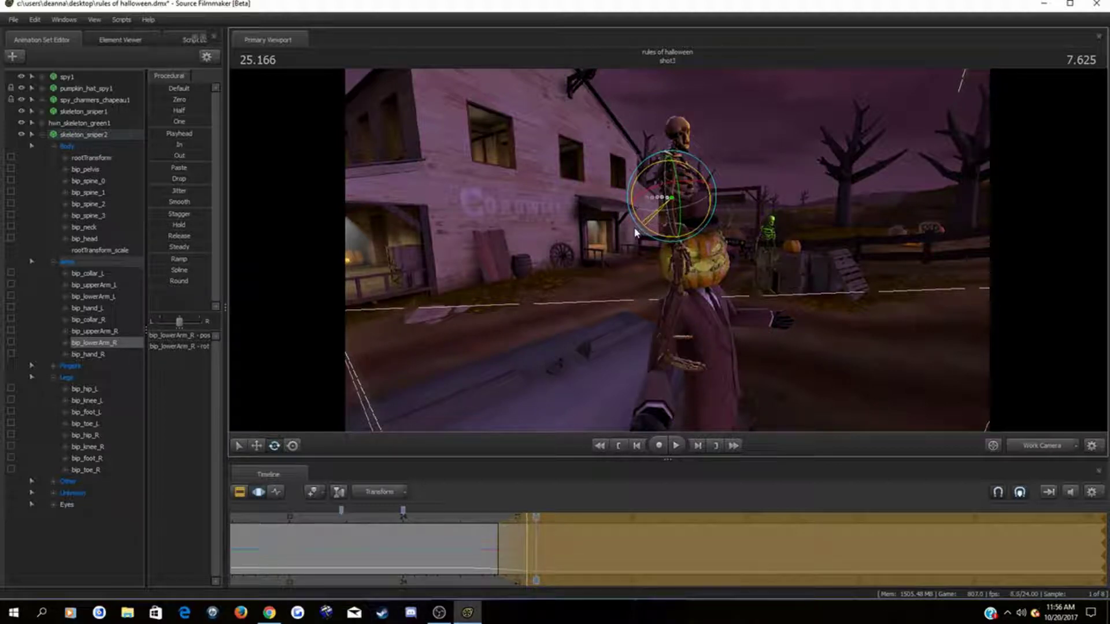
{"action": "left_click_drag", "start_coordinate": [761, 270], "coordinate": [630, 269]}
{"action": "key", "text": "w"}
{"action": "key", "text": "d"}
{"action": "right_click_drag", "start_coordinate": [740, 272], "coordinate": [672, 220]}
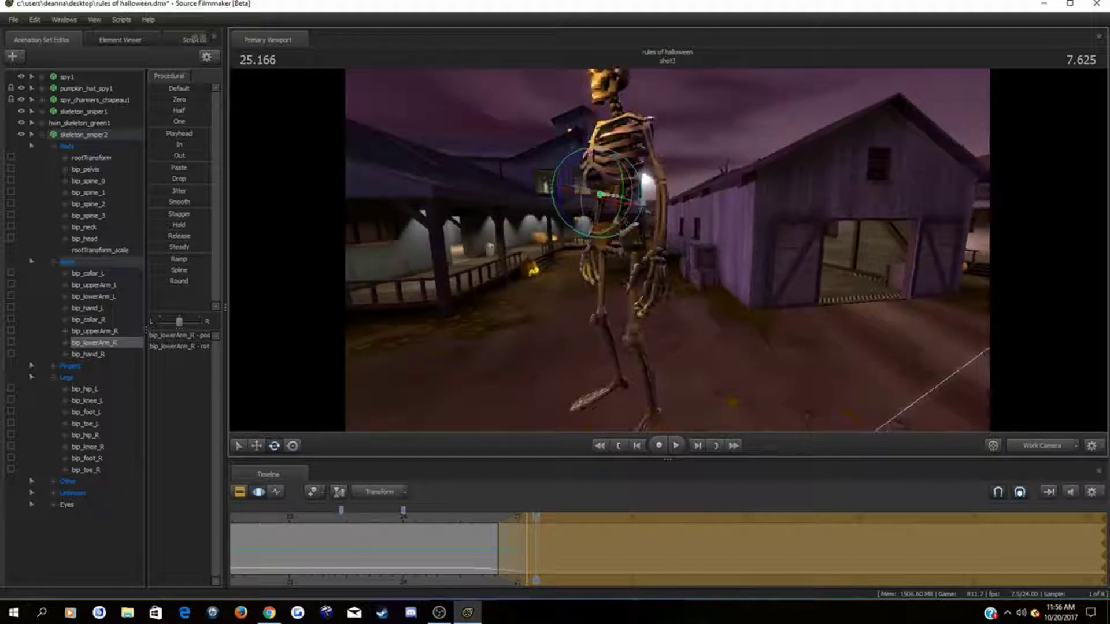
{"action": "left_click", "coordinate": [664, 219]}
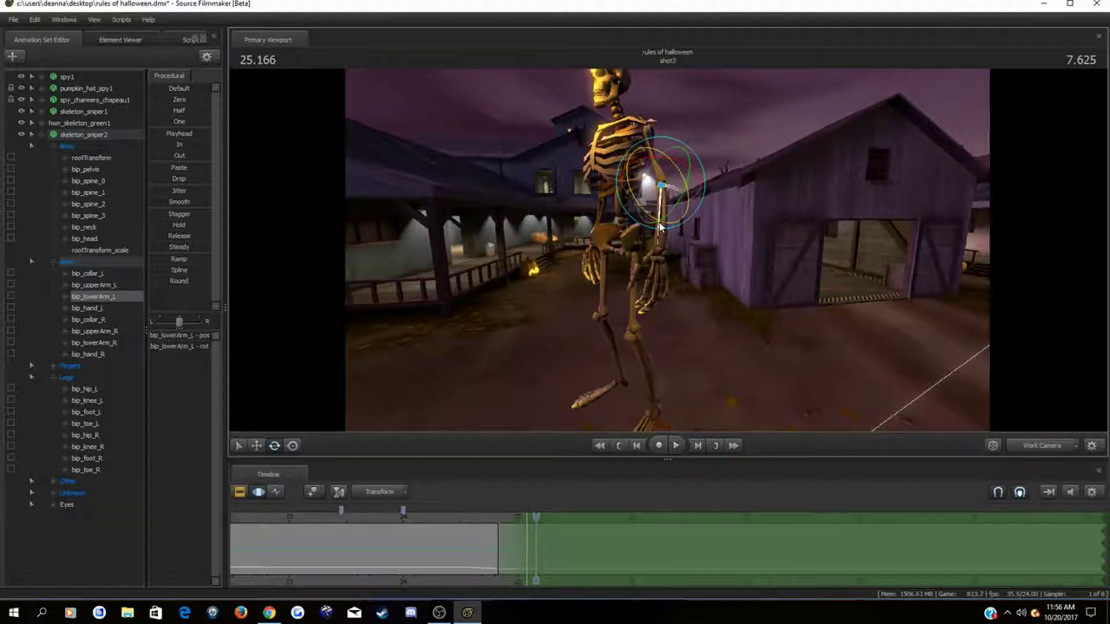
{"action": "left_click_drag", "start_coordinate": [657, 221], "coordinate": [658, 219]}
Step: Refine the sideways rotation of bip_lowerArm_L and bip_lowerArm_R while viewing the skeleton from the front
{"action": "left_click_drag", "start_coordinate": [665, 220], "coordinate": [792, 228]}
{"action": "key", "text": "a"}
{"action": "key", "text": "s"}
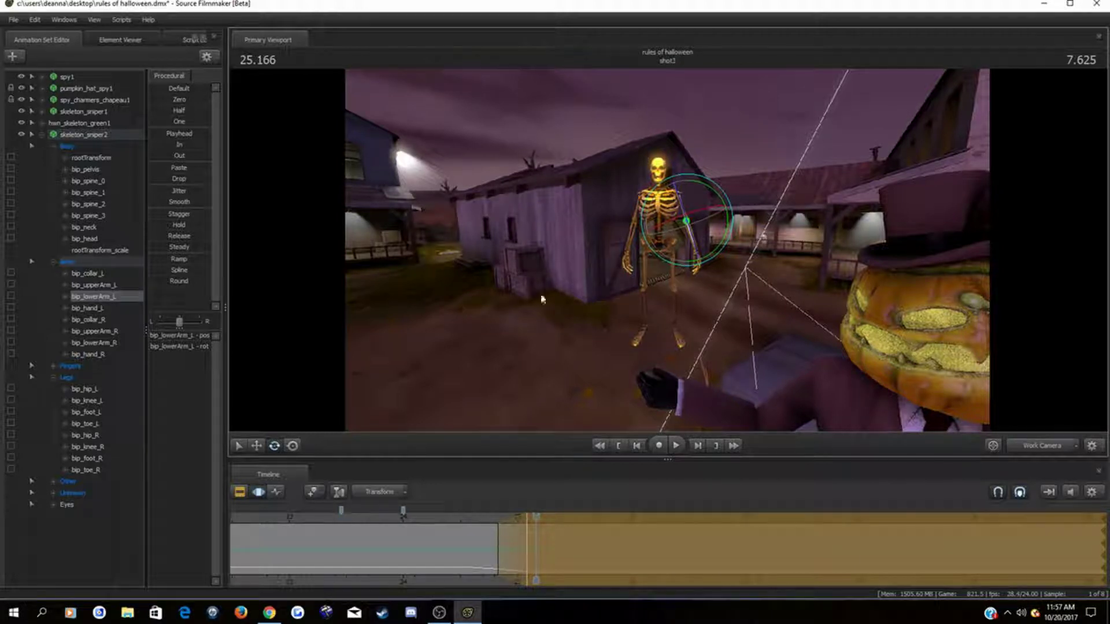
{"action": "mouse_move", "coordinate": [542, 300]}
{"action": "left_mouse_down"}
{"action": "mouse_move", "coordinate": [642, 299]}
{"action": "mouse_move", "coordinate": [558, 299]}
{"action": "mouse_move", "coordinate": [551, 283]}
{"action": "left_mouse_up"}
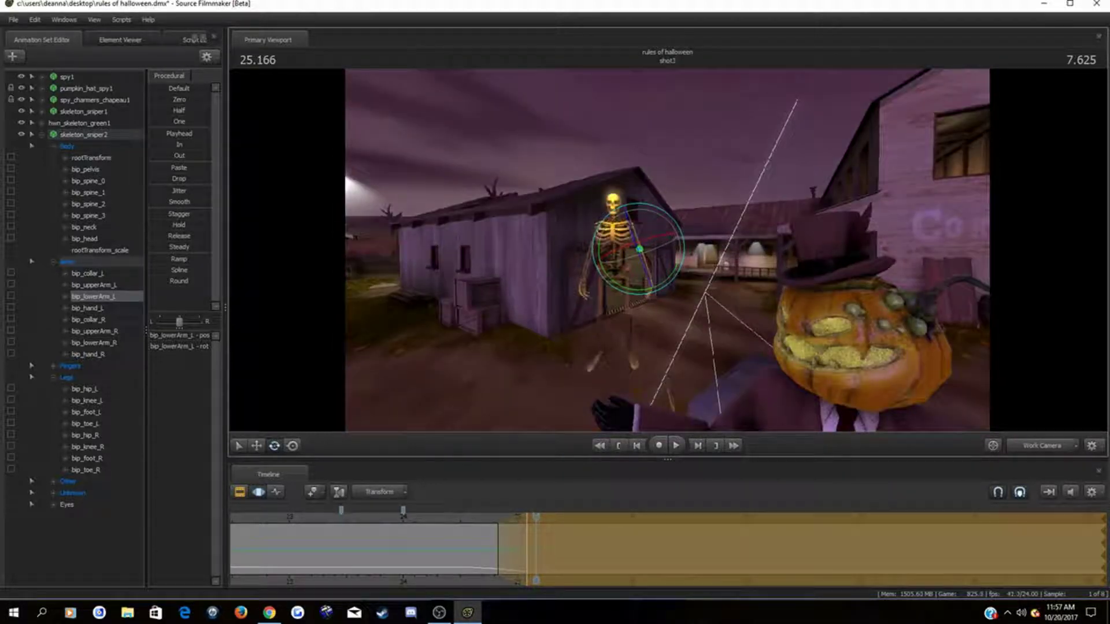
{"action": "key", "text": "w"}
{"action": "key", "text": "a"}
{"action": "key", "text": "s"}
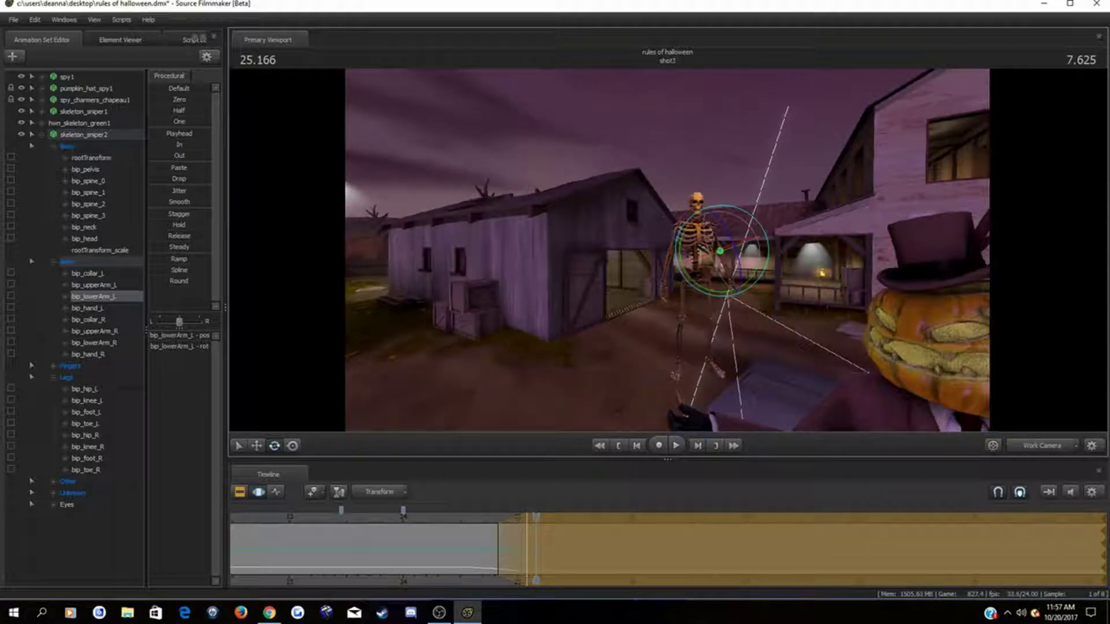
{"action": "key", "text": "d"}
{"action": "key", "text": "w"}
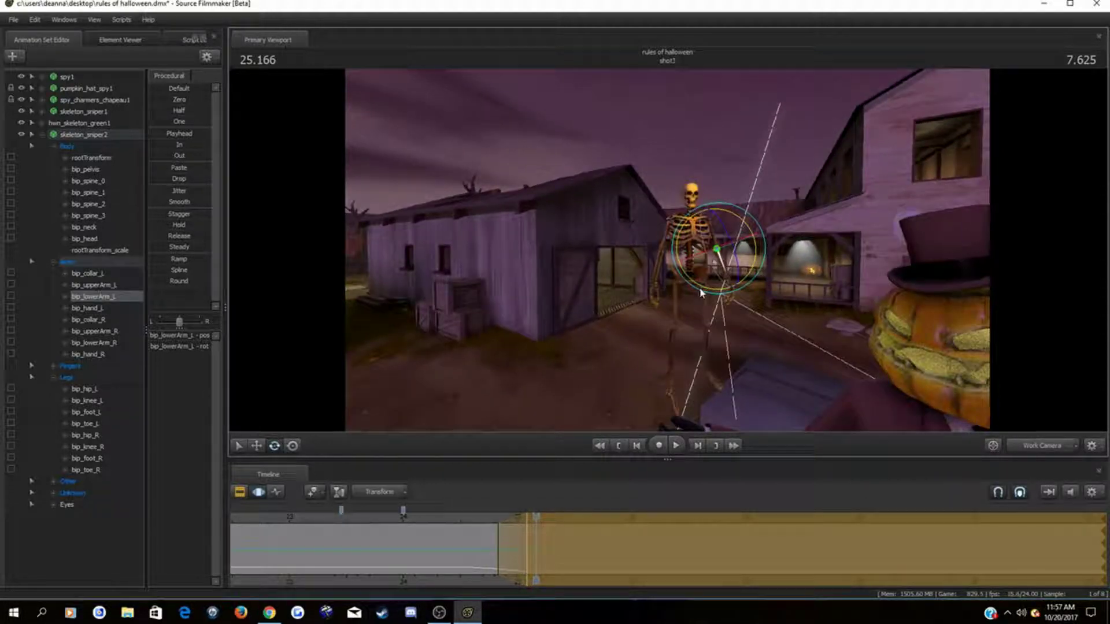
{"action": "left_click_drag", "start_coordinate": [700, 289], "coordinate": [664, 295]}
{"action": "left_click", "coordinate": [662, 291]}
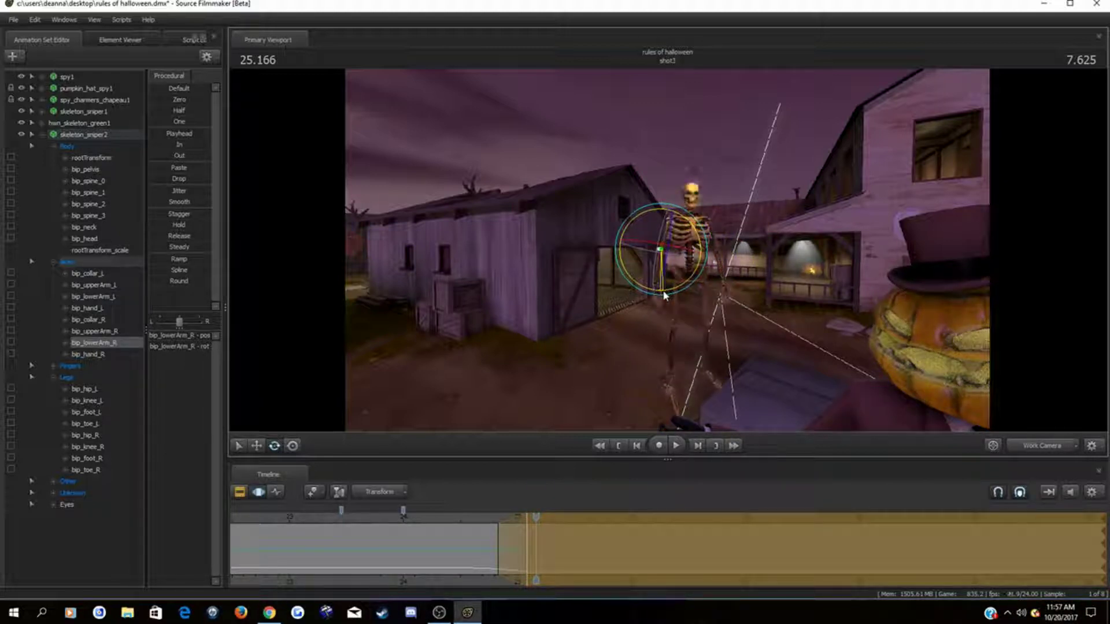
{"action": "left_click_drag", "start_coordinate": [562, 320], "coordinate": [635, 331]}
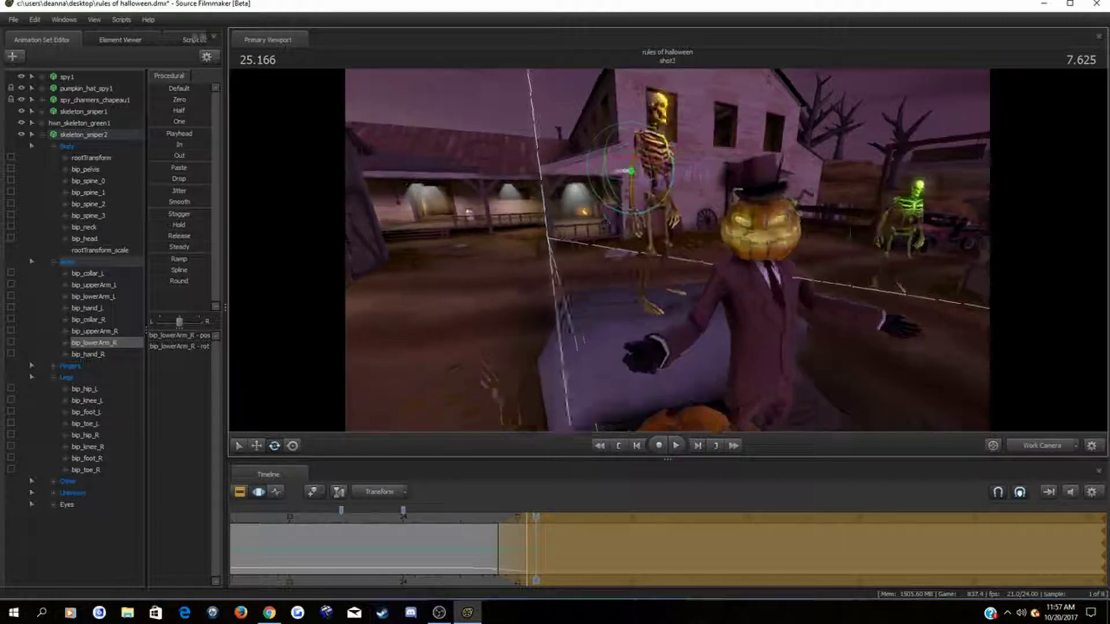
{"action": "left_click_drag", "start_coordinate": [667, 250], "coordinate": [687, 246]}
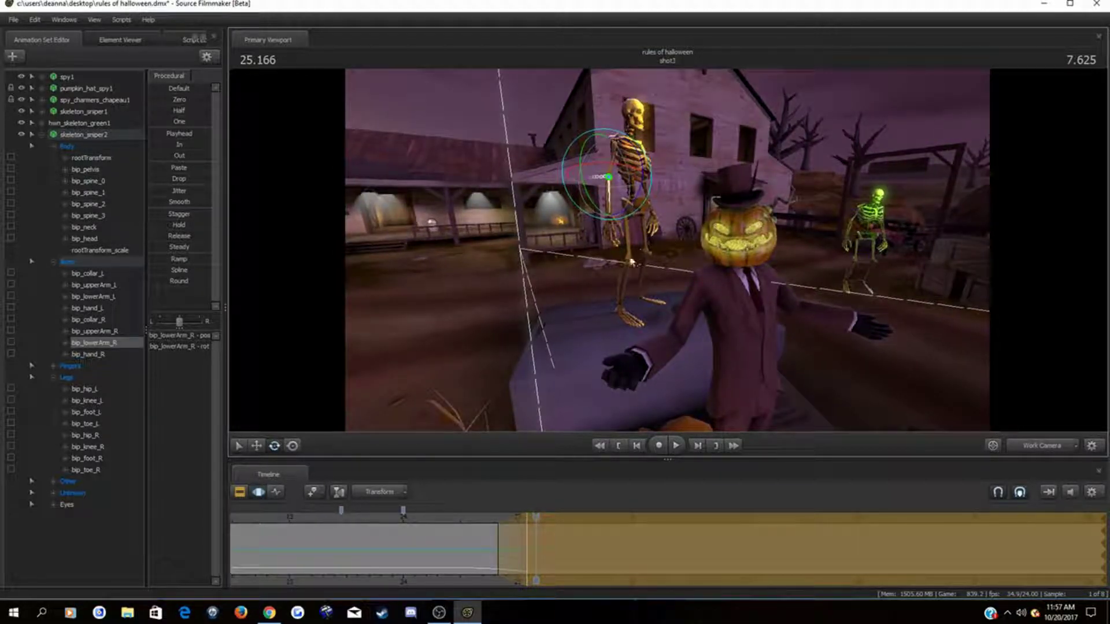
Step: Rotate the skeleton's bip_foot_R, left leg and bip_foot_L bones to adjust both legs at 25.166
{"action": "key", "text": "ctrl"}
{"action": "left_click", "coordinate": [629, 281]}
{"action": "left_click_drag", "start_coordinate": [628, 281], "coordinate": [632, 319]}
{"action": "left_click", "coordinate": [618, 309], "text": "ctrl"}
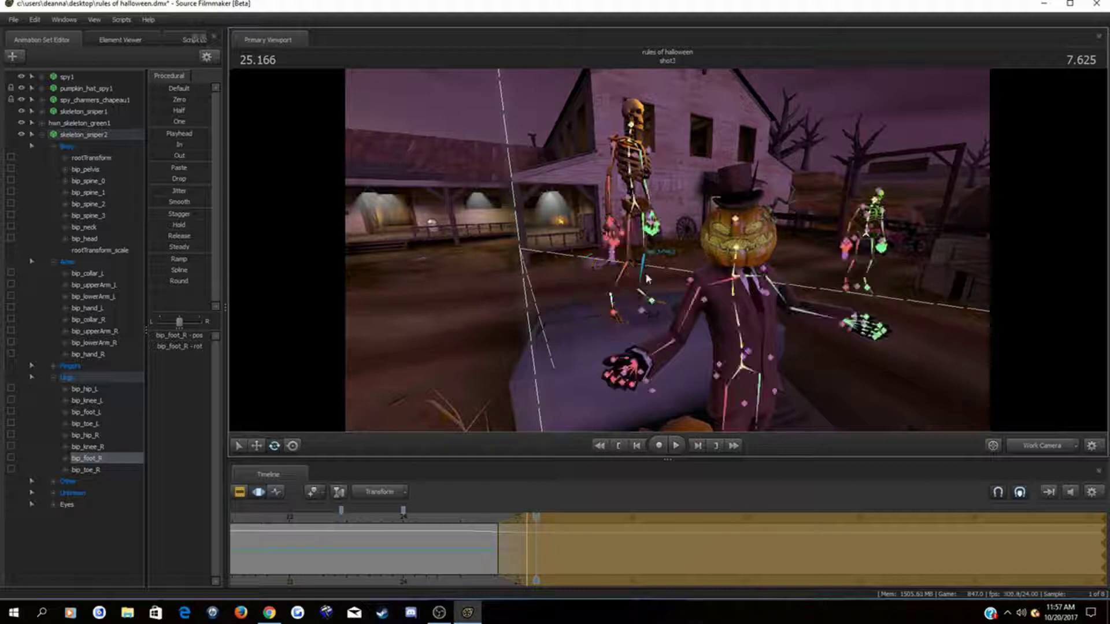
{"action": "left_click", "coordinate": [645, 275], "text": "ctrl"}
{"action": "mouse_move", "coordinate": [687, 254]}
{"action": "left_mouse_down"}
{"action": "mouse_move", "coordinate": [676, 281]}
{"action": "mouse_move", "coordinate": [689, 261]}
{"action": "left_mouse_up"}
{"action": "left_click", "coordinate": [628, 287]}
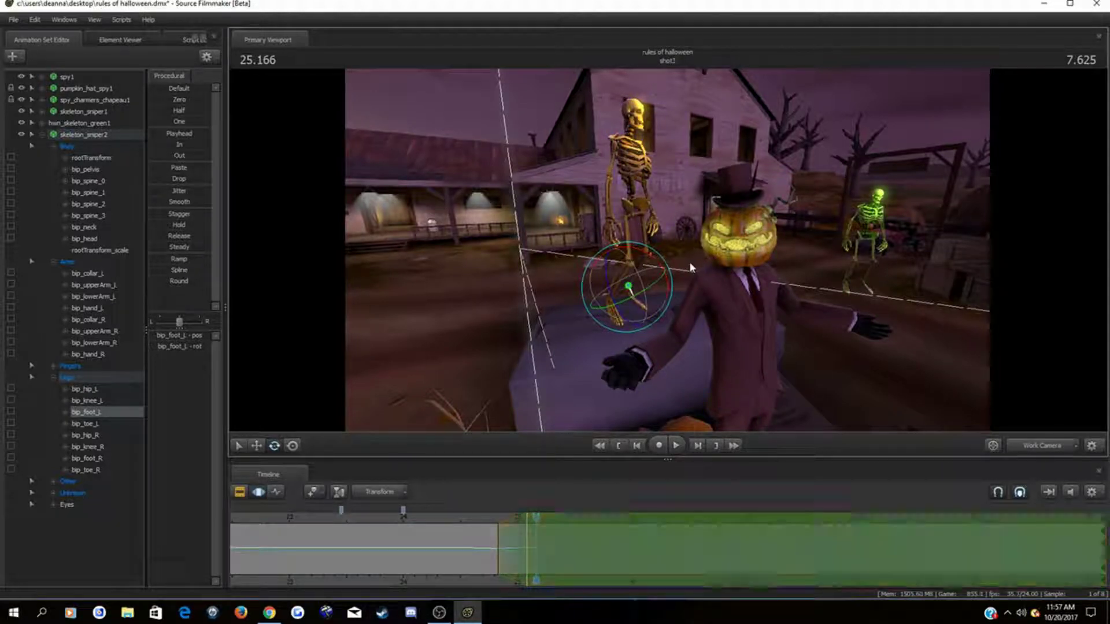
Step: Select all of skeleton_sniper2's controls and move the whole skeleton down to ground level at 25.166
{"action": "left_click", "coordinate": [85, 137]}
{"action": "left_click", "coordinate": [256, 445]}
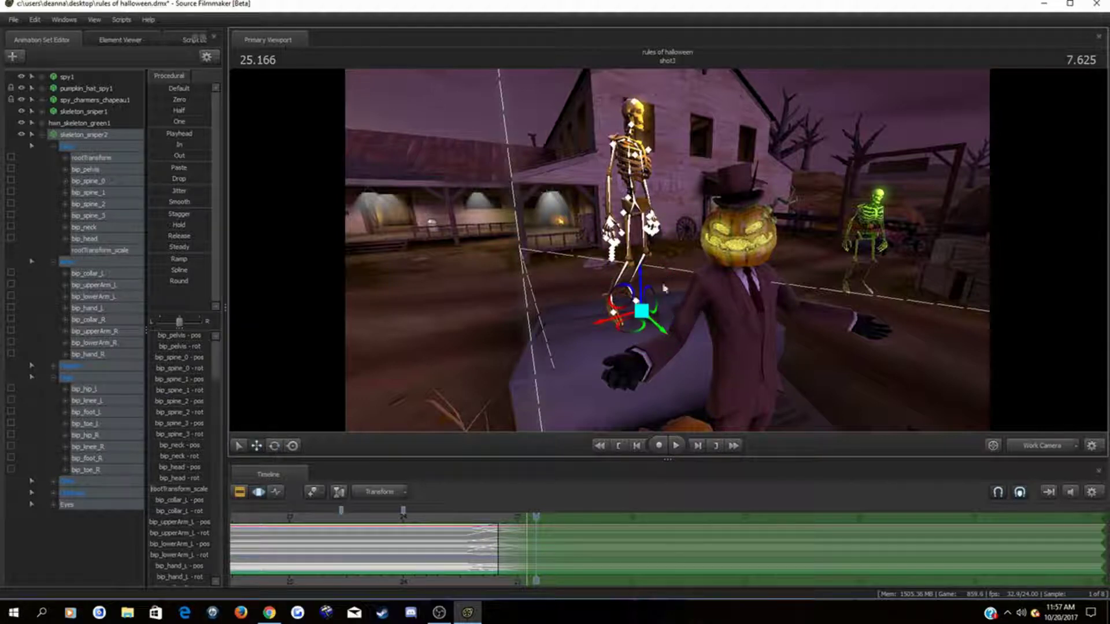
{"action": "left_click_drag", "start_coordinate": [642, 291], "coordinate": [643, 311]}
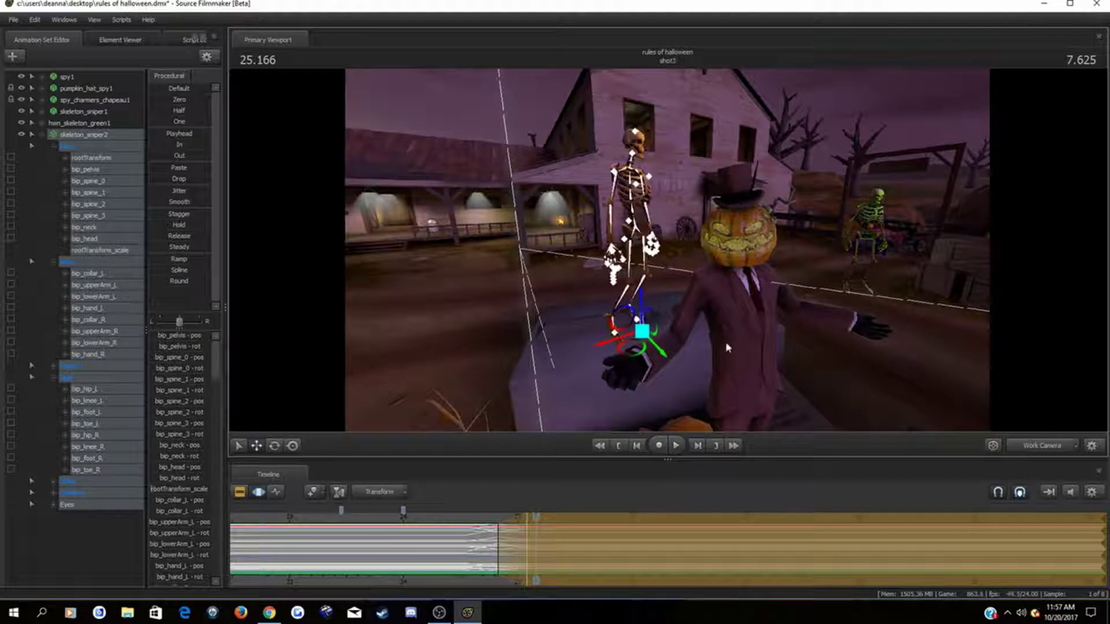
{"action": "mouse_move", "coordinate": [726, 343]}
{"action": "left_mouse_down"}
{"action": "mouse_move", "coordinate": [702, 344]}
{"action": "mouse_move", "coordinate": [718, 342]}
{"action": "mouse_move", "coordinate": [712, 330]}
{"action": "left_mouse_up"}
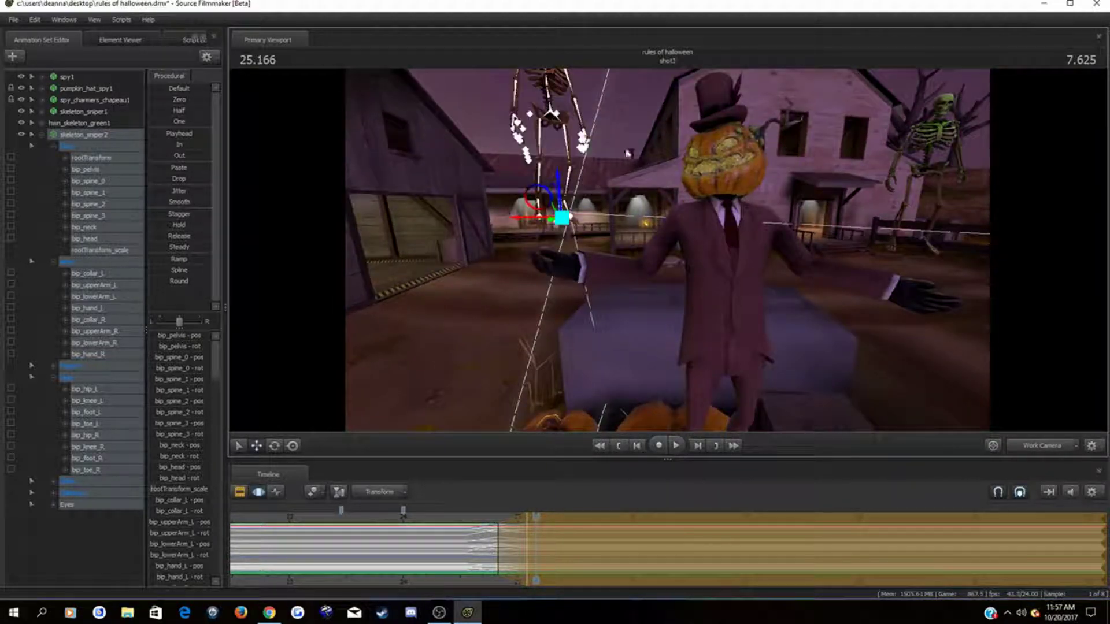
{"action": "left_click_drag", "start_coordinate": [559, 188], "coordinate": [567, 213]}
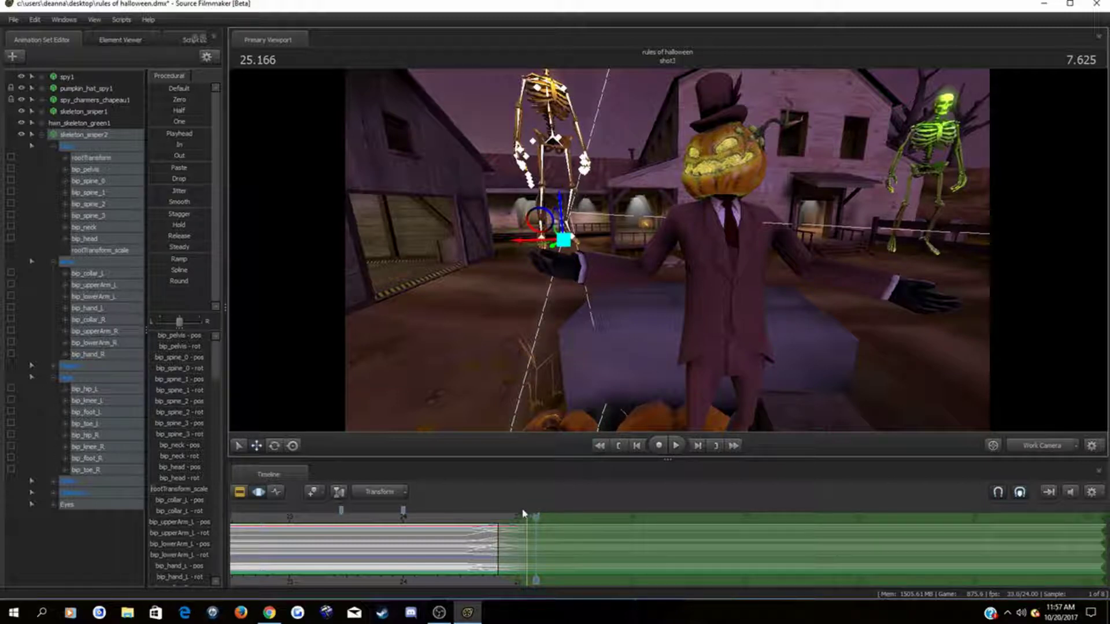
Step: Play back the skeleton's rise from crouching to standing, starting from 24.500 and again from 23.916
{"action": "left_click_drag", "start_coordinate": [534, 520], "coordinate": [460, 546]}
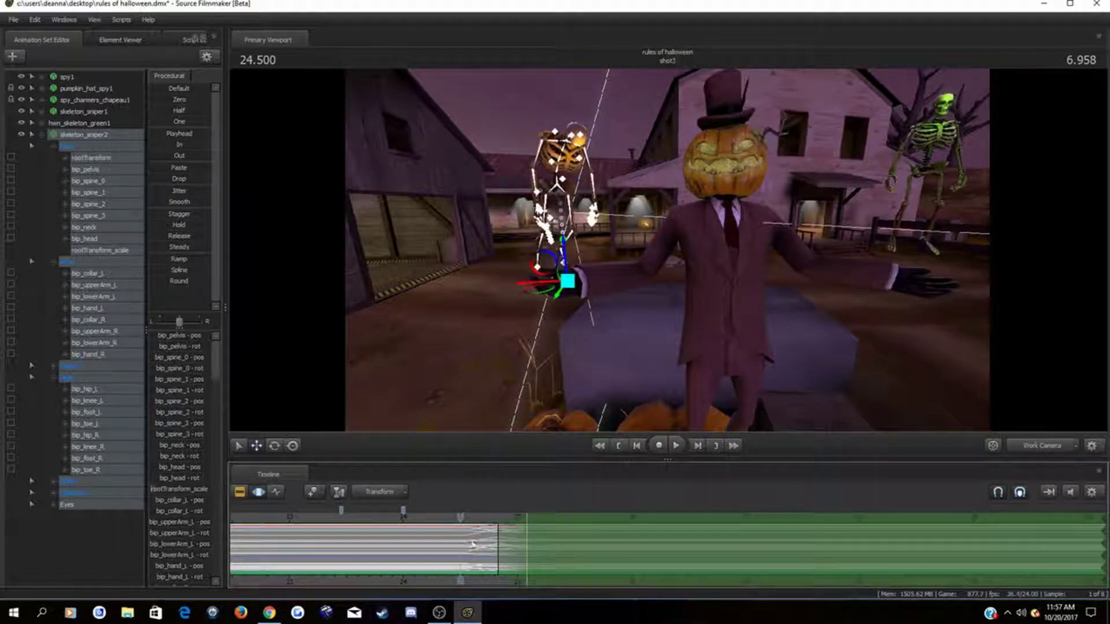
{"action": "left_click", "coordinate": [676, 446]}
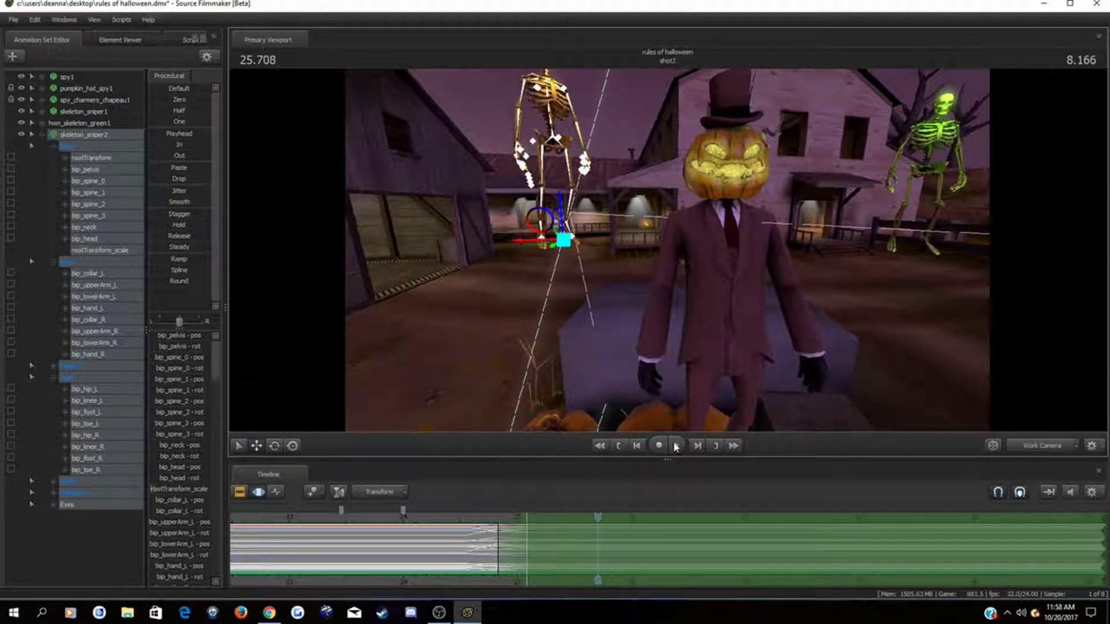
{"action": "left_click_drag", "start_coordinate": [714, 354], "coordinate": [669, 252]}
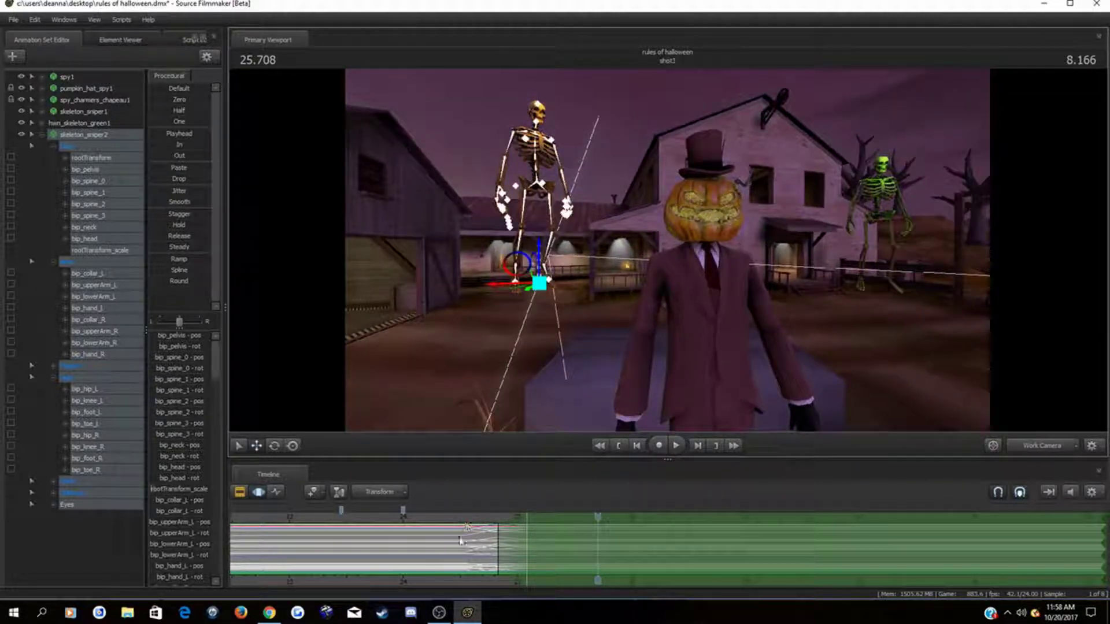
{"action": "left_click", "coordinate": [395, 519]}
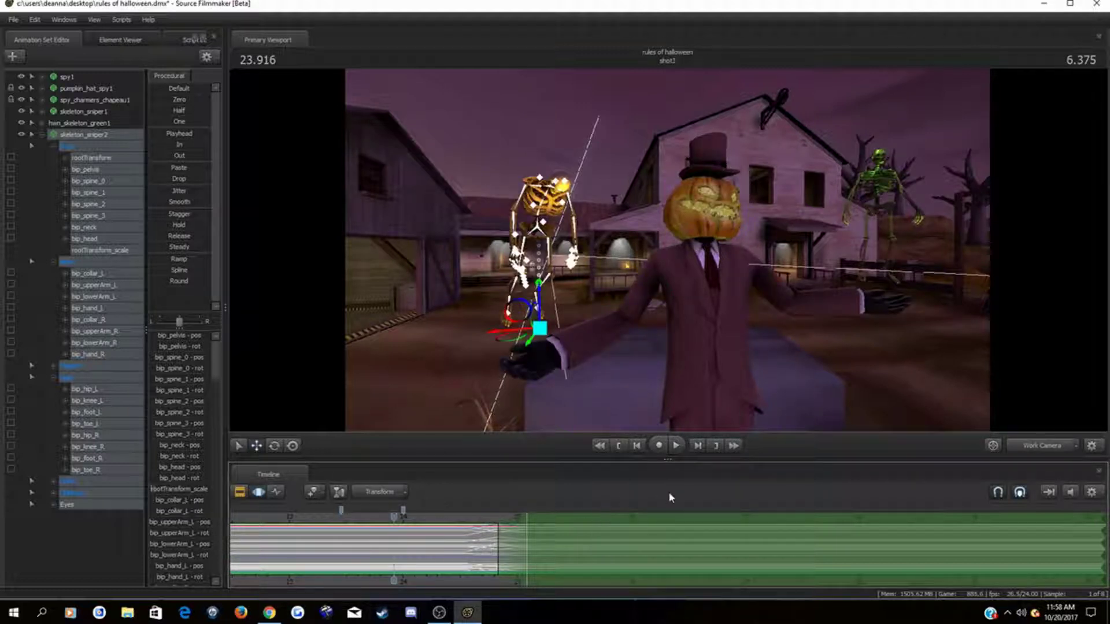
{"action": "left_click", "coordinate": [676, 445]}
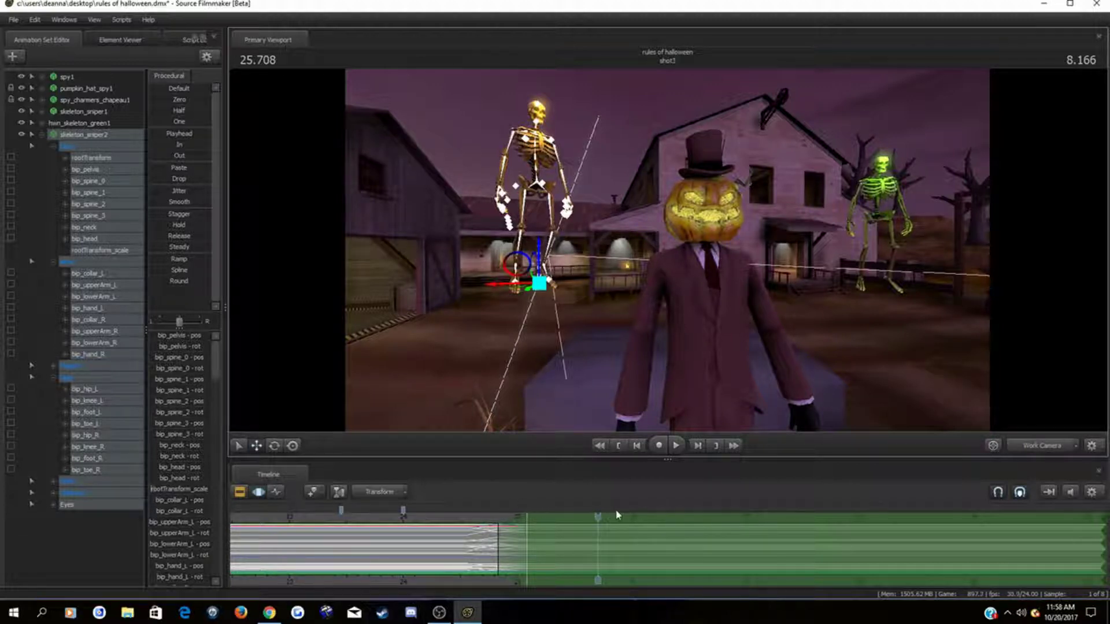
Step: Bookmark 24.541 and 25.083, and make a time selection covering everything before 24.541 with a falloff up to 25.083
{"action": "left_click_drag", "start_coordinate": [597, 516], "coordinate": [466, 562]}
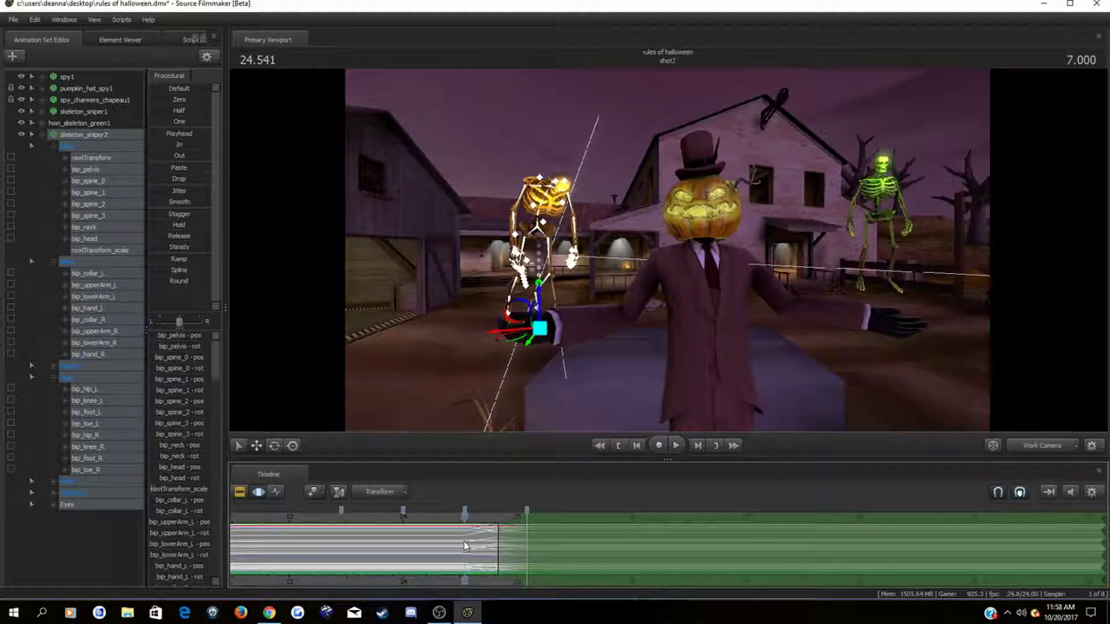
{"action": "left_click_drag", "start_coordinate": [465, 541], "coordinate": [105, 516]}
{"action": "key", "text": "Escape"}
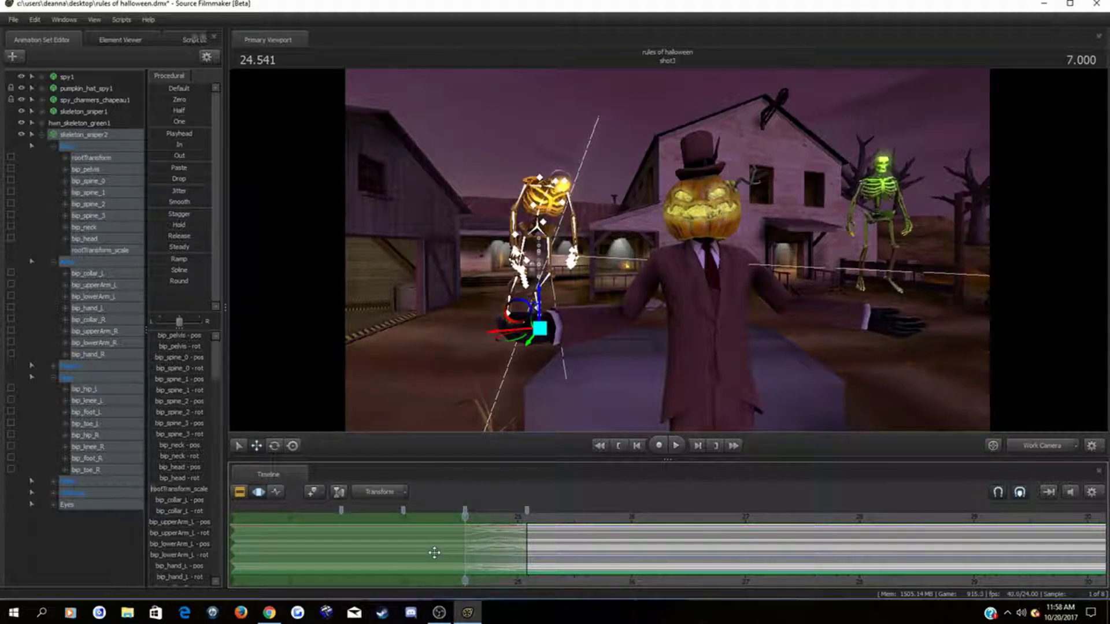
Step: Add override materials to skeleton_sniper2 and expand the materials of its game model in the Element Viewer
{"action": "right_click", "coordinate": [106, 139]}
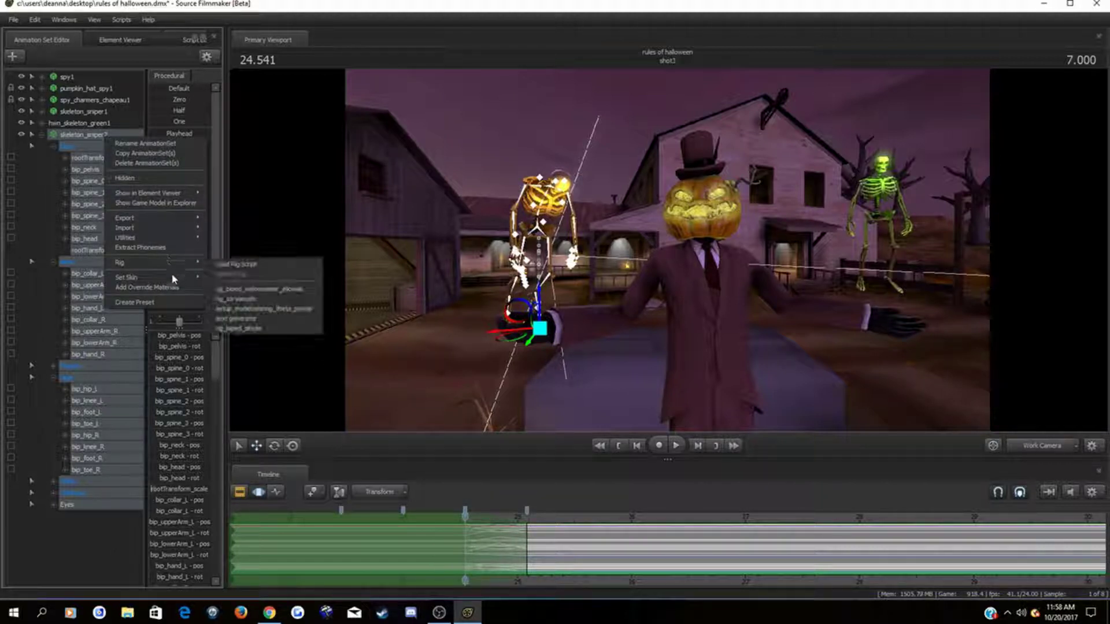
{"action": "left_click", "coordinate": [175, 290]}
{"action": "right_click", "coordinate": [119, 144]}
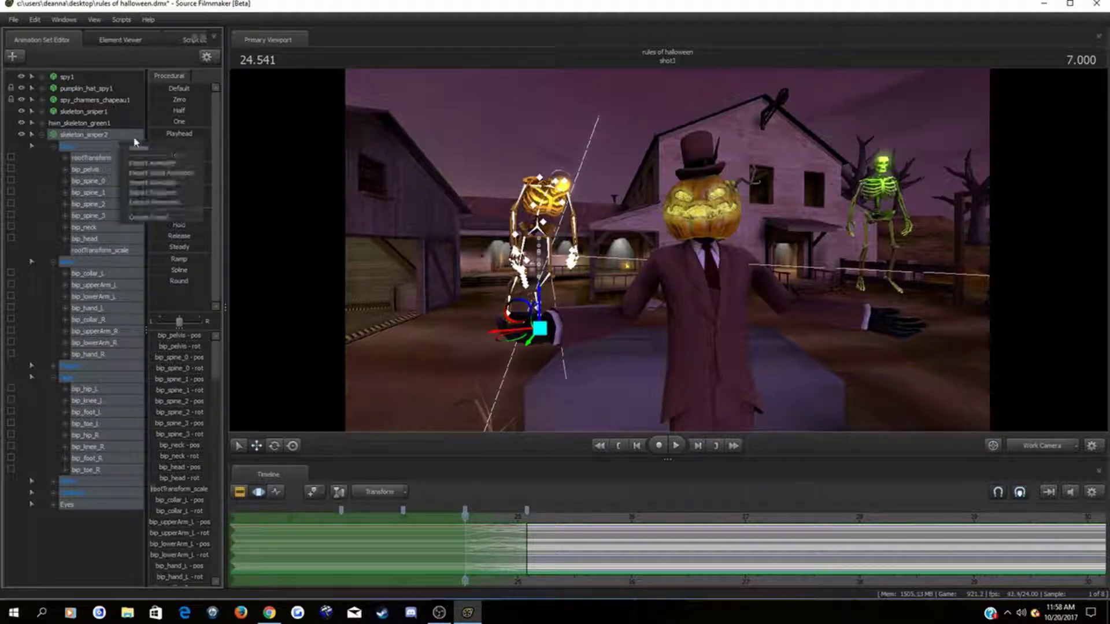
{"action": "right_click", "coordinate": [116, 137]}
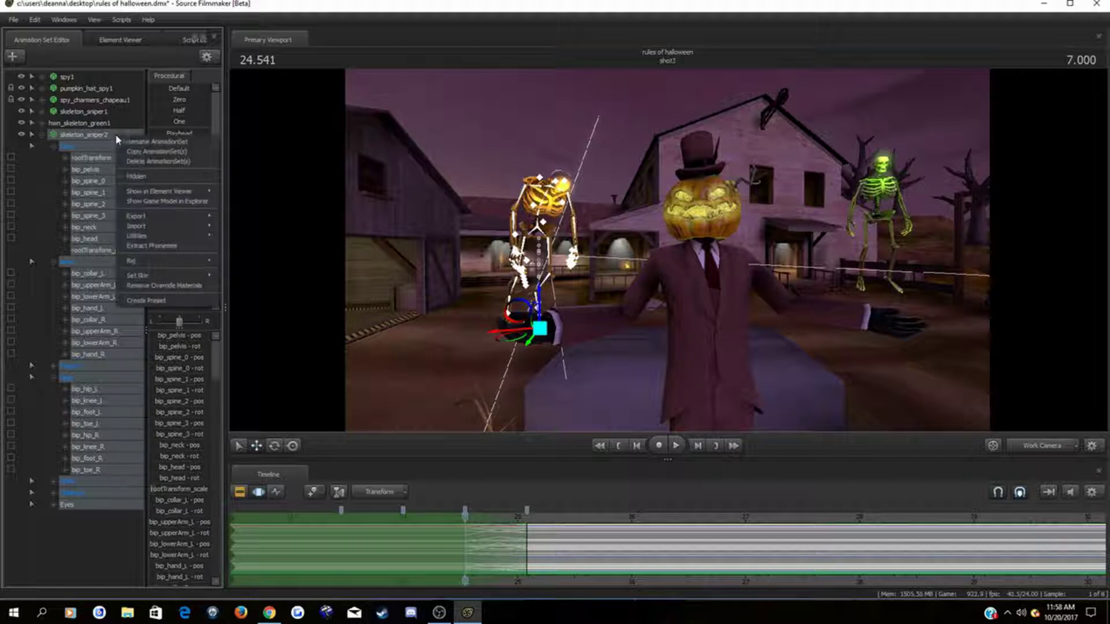
{"action": "left_click", "coordinate": [212, 191]}
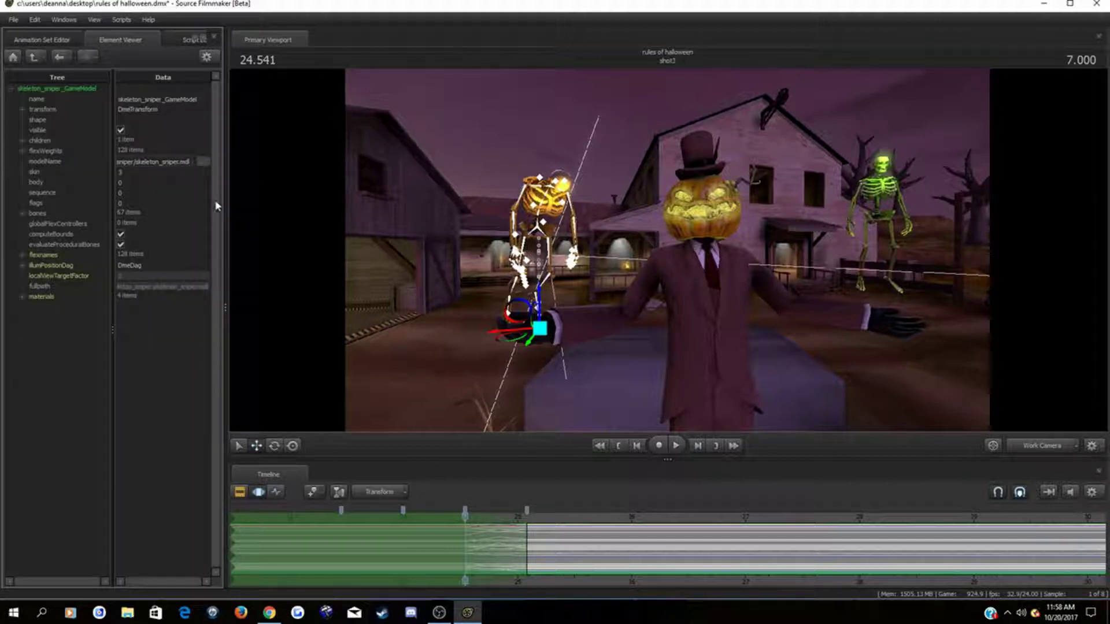
{"action": "left_click", "coordinate": [23, 296]}
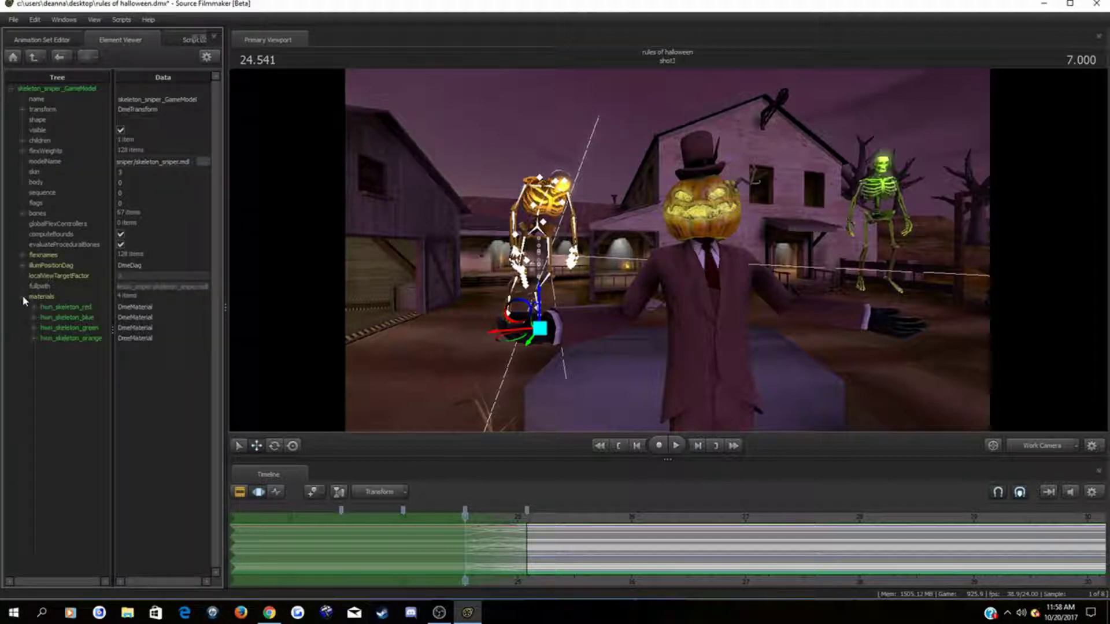
Step: Add a float attribute named $alpha to the hwn_skeleton_orange material
{"action": "right_click", "coordinate": [61, 340]}
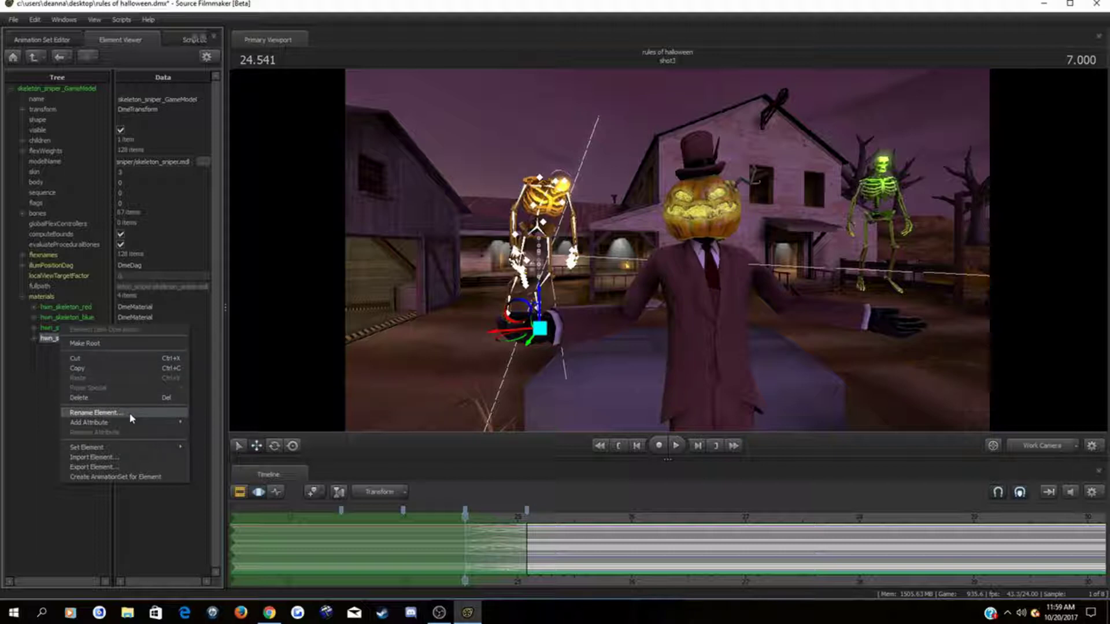
{"action": "mouse_move", "coordinate": [177, 427]}
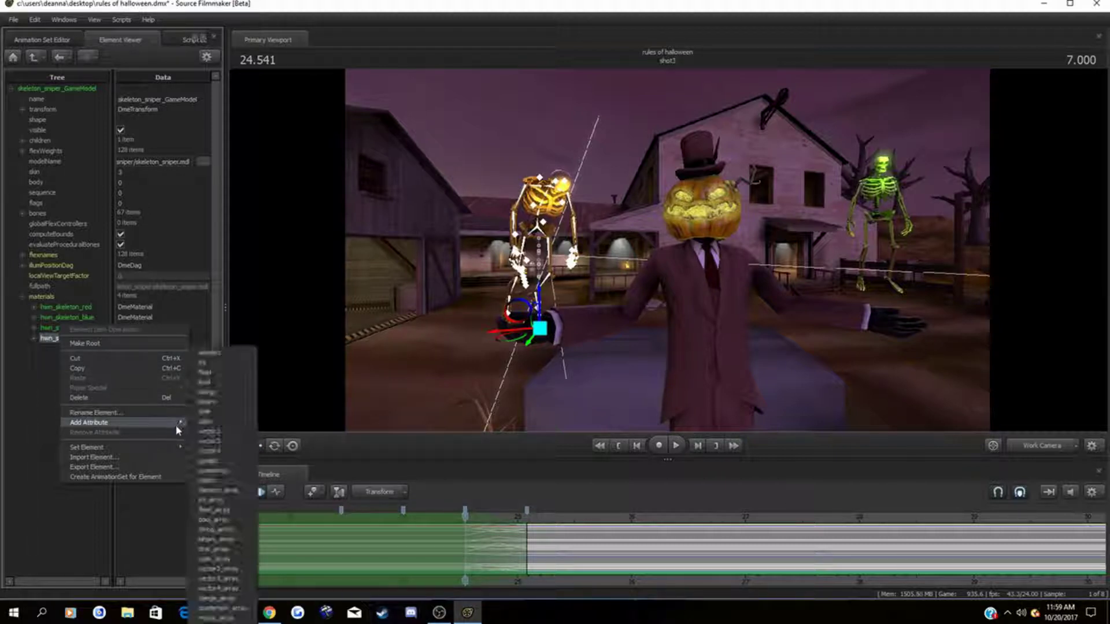
{"action": "left_click", "coordinate": [251, 375]}
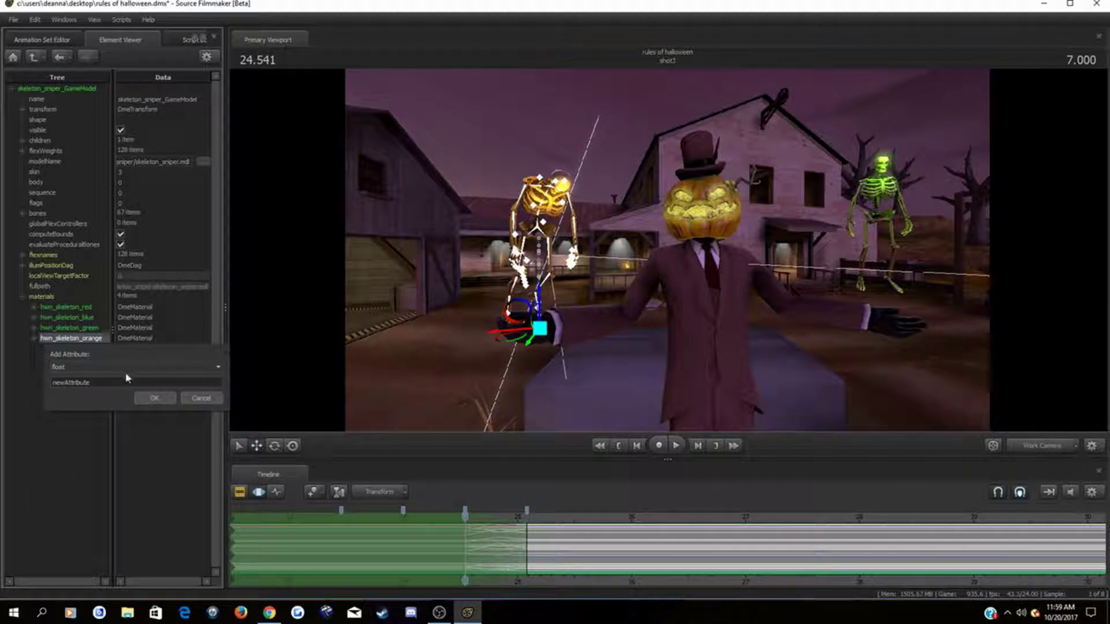
{"action": "left_click_drag", "start_coordinate": [112, 382], "coordinate": [32, 395]}
{"action": "key", "text": "BackSpace"}
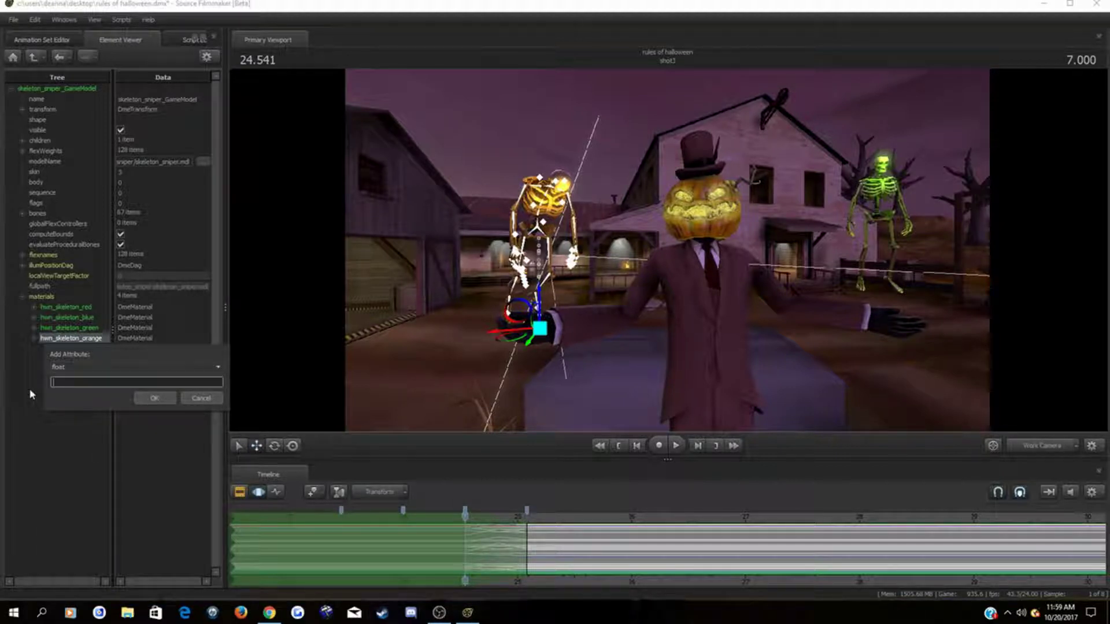
{"action": "type", "text": "$alpha"}
{"action": "key", "text": "Return"}
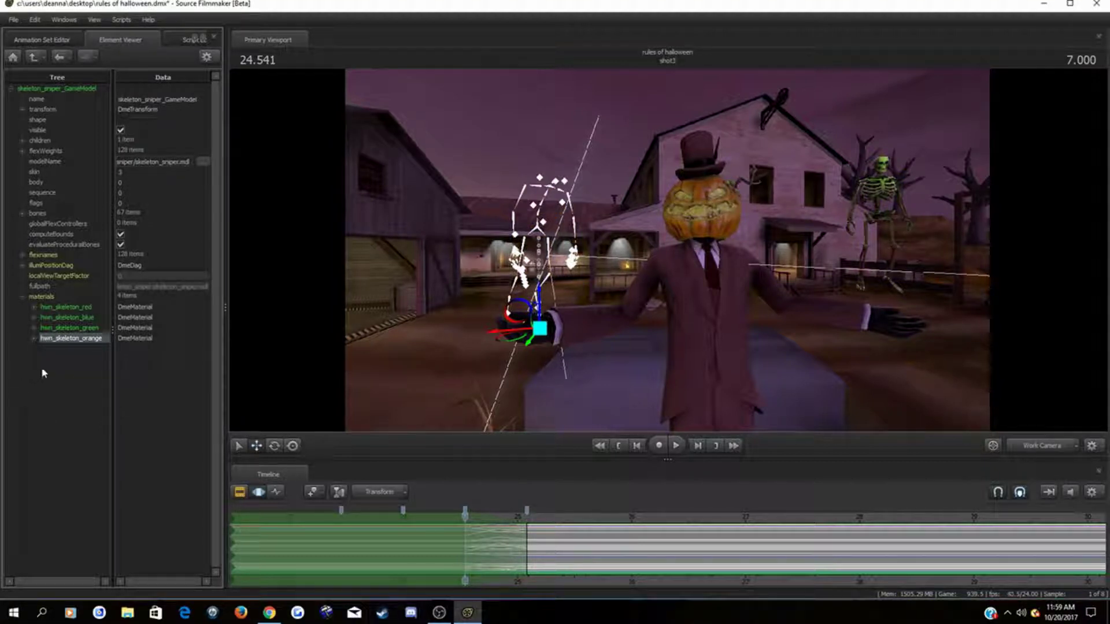
Step: Expand the hwn_skeleton_orange material and set its $alpha value to 1
{"action": "left_click", "coordinate": [33, 338]}
{"action": "left_click", "coordinate": [131, 390]}
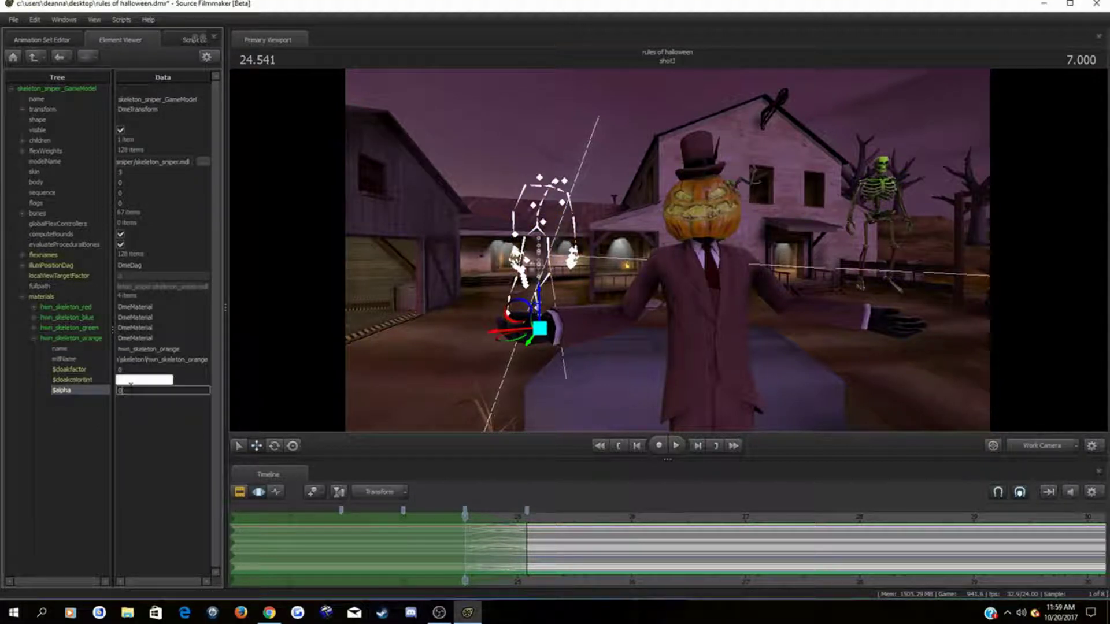
{"action": "type", "text": "1"}
{"action": "key", "text": "Return"}
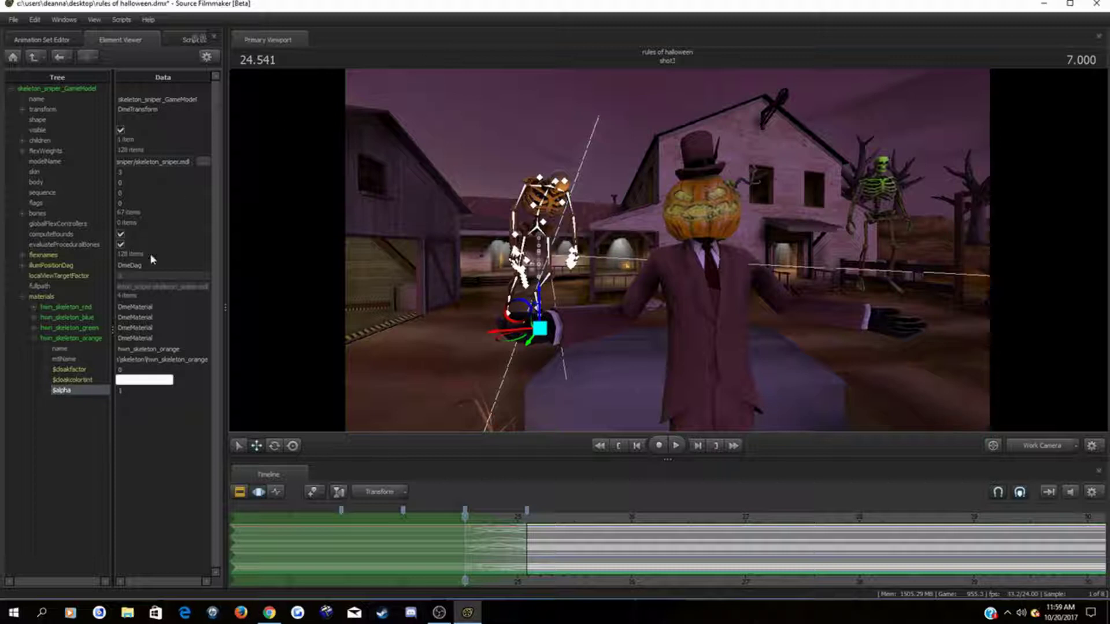
Step: Create an animation set for hwn_skeleton_orange, keeping the $alpha and $cloakfactor control ranges at 0.00 to 1.00
{"action": "right_click", "coordinate": [82, 339]}
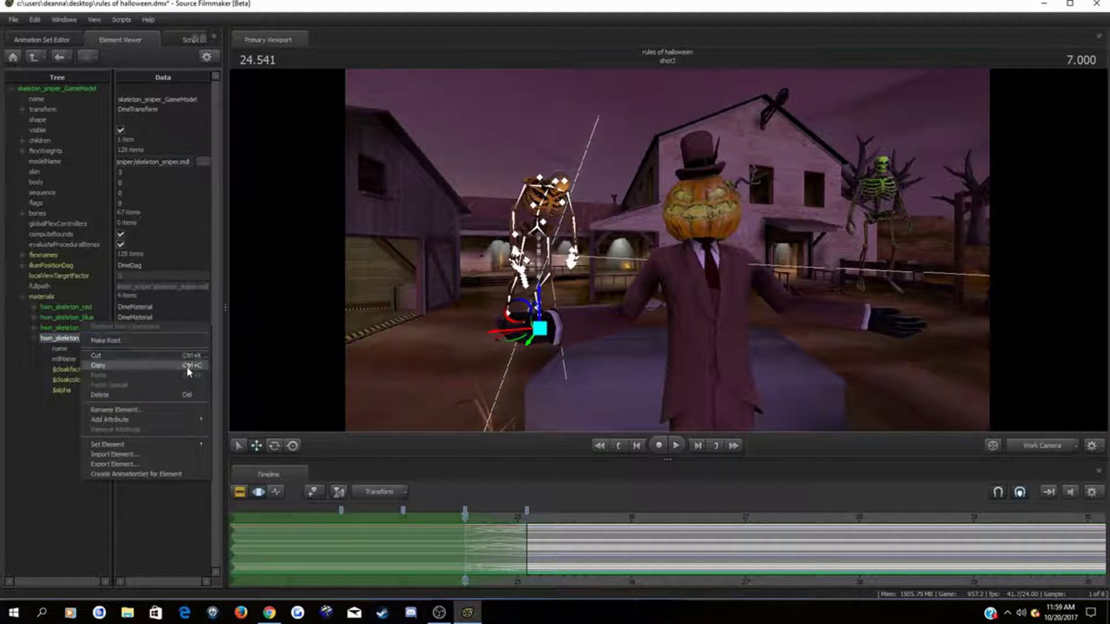
{"action": "left_click", "coordinate": [188, 475]}
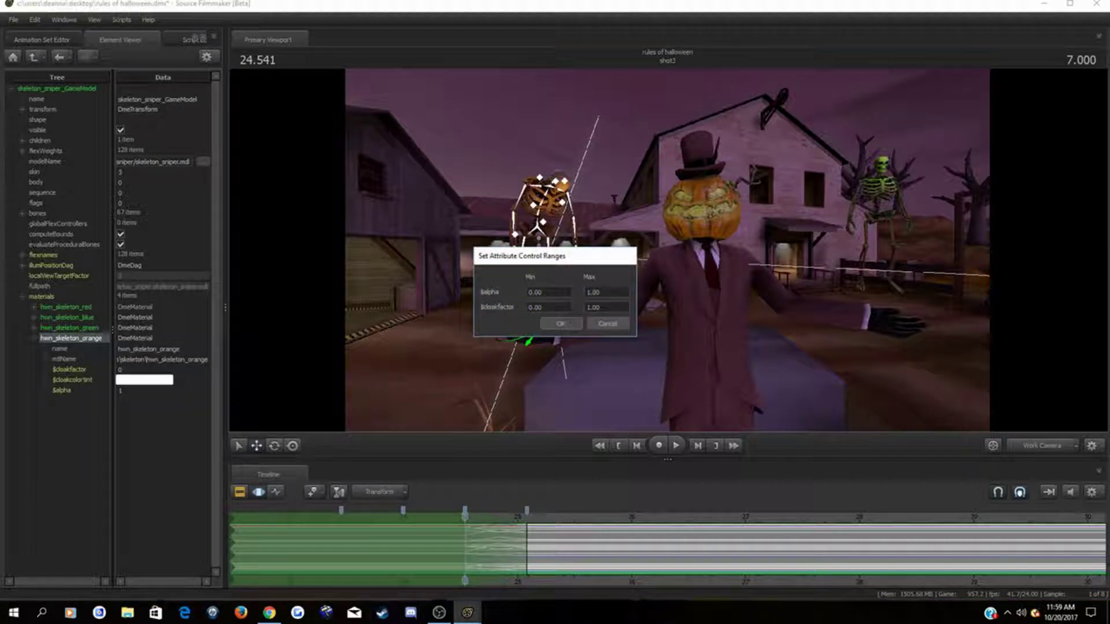
{"action": "left_click", "coordinate": [568, 324]}
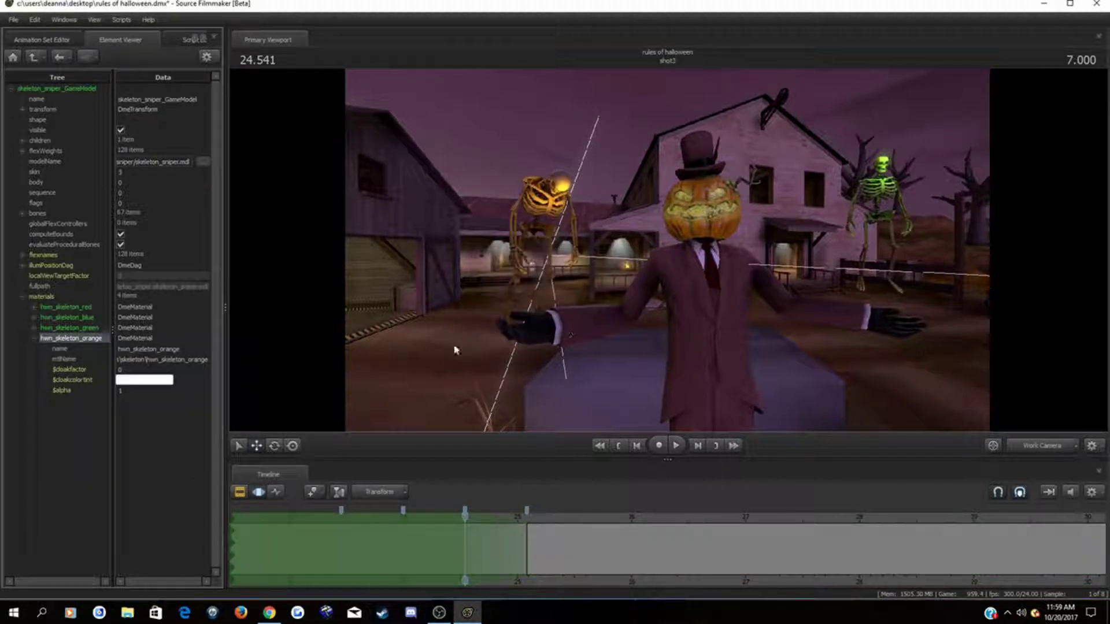
Step: Lower the $alpha control of the hwn_skeleton_orange1 animation set to its minimum over the current time selection
{"action": "left_click", "coordinate": [16, 41]}
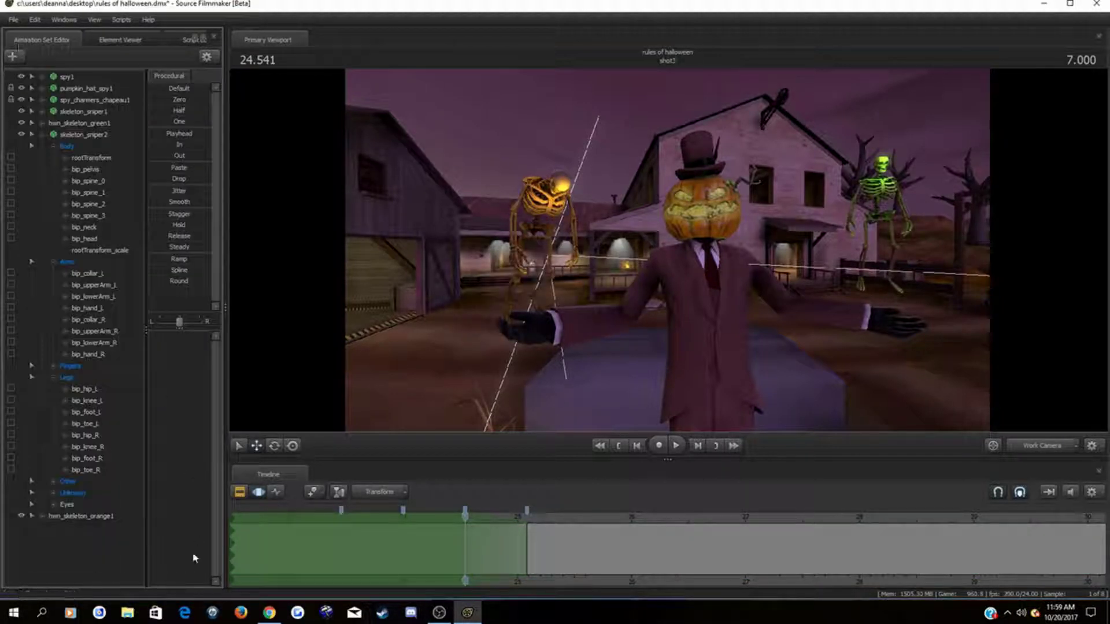
{"action": "left_click", "coordinate": [99, 520]}
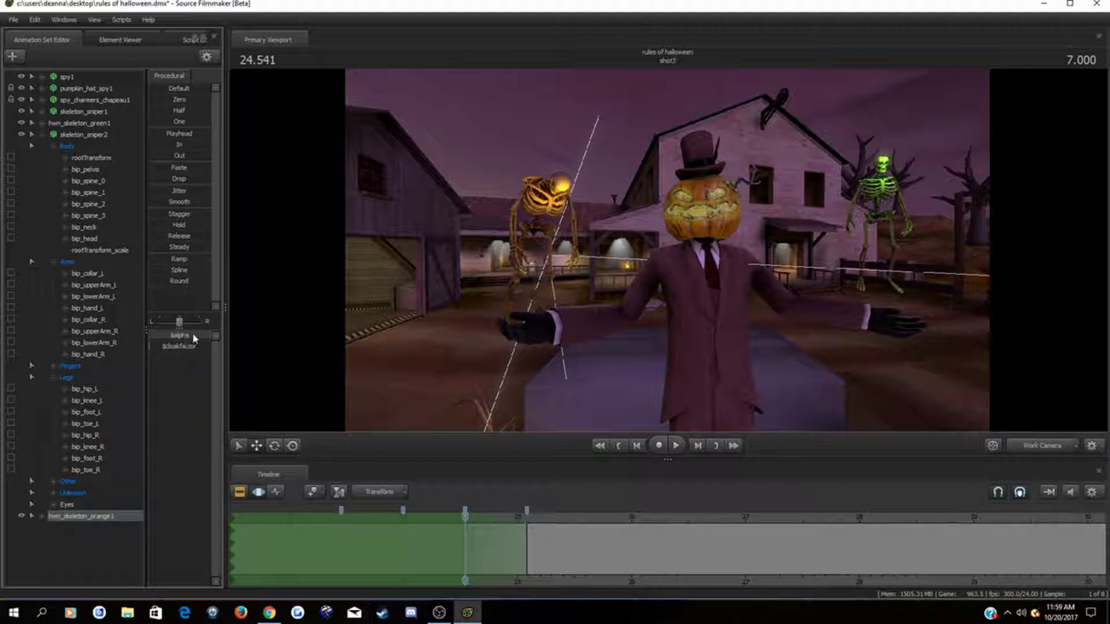
{"action": "left_click_drag", "start_coordinate": [194, 339], "coordinate": [3, 346]}
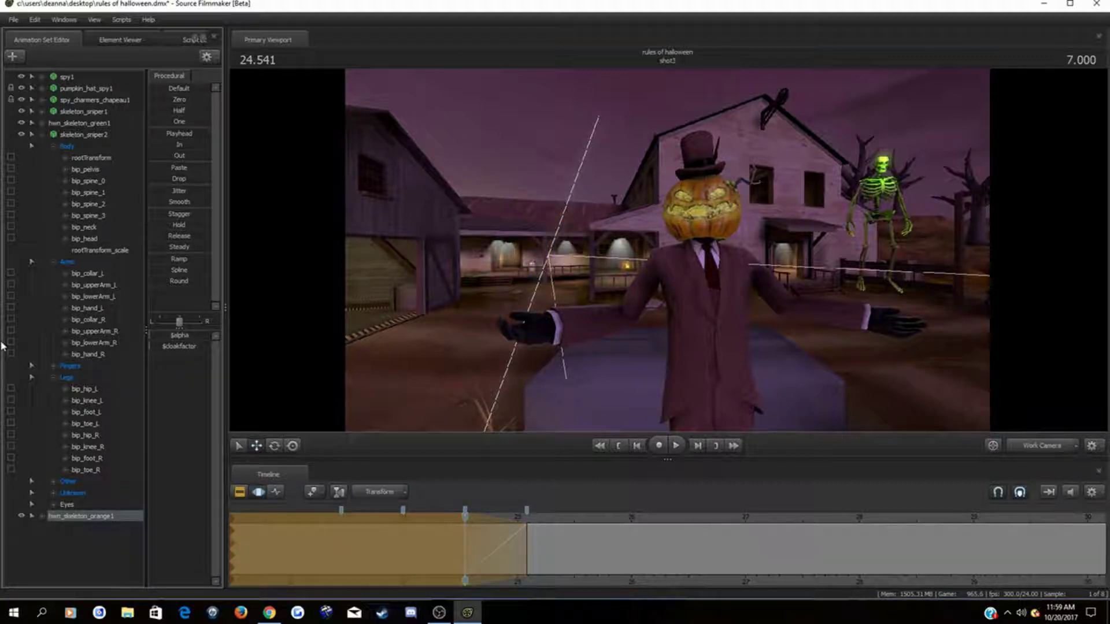
Step: Step through the frames from 24.541 to 25.208 to check the orange skeleton's fade-in
{"action": "key", "text": "Left"}
{"action": "key", "text": "Right"}
{"action": "key", "text": "Right"}
{"action": "key", "text": "Right"}
{"action": "key", "text": "Right"}
{"action": "key", "text": "Right"}
{"action": "key", "text": "Right"}
{"action": "key", "text": "Right"}
{"action": "key", "text": "Right"}
{"action": "key", "text": "Right"}
{"action": "key", "text": "Right"}
{"action": "key", "text": "Right"}
{"action": "key", "text": "Right"}
{"action": "key", "text": "Right"}
{"action": "key", "text": "Right"}
{"action": "key", "text": "Right"}
{"action": "key", "text": "Right"}
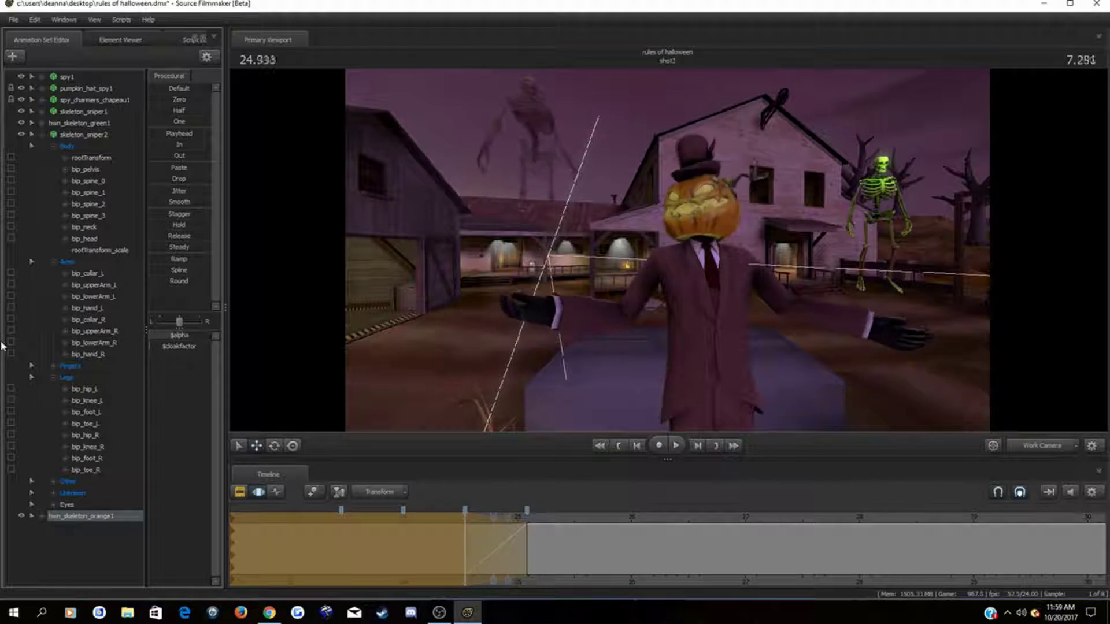
{"action": "key", "text": "Right"}
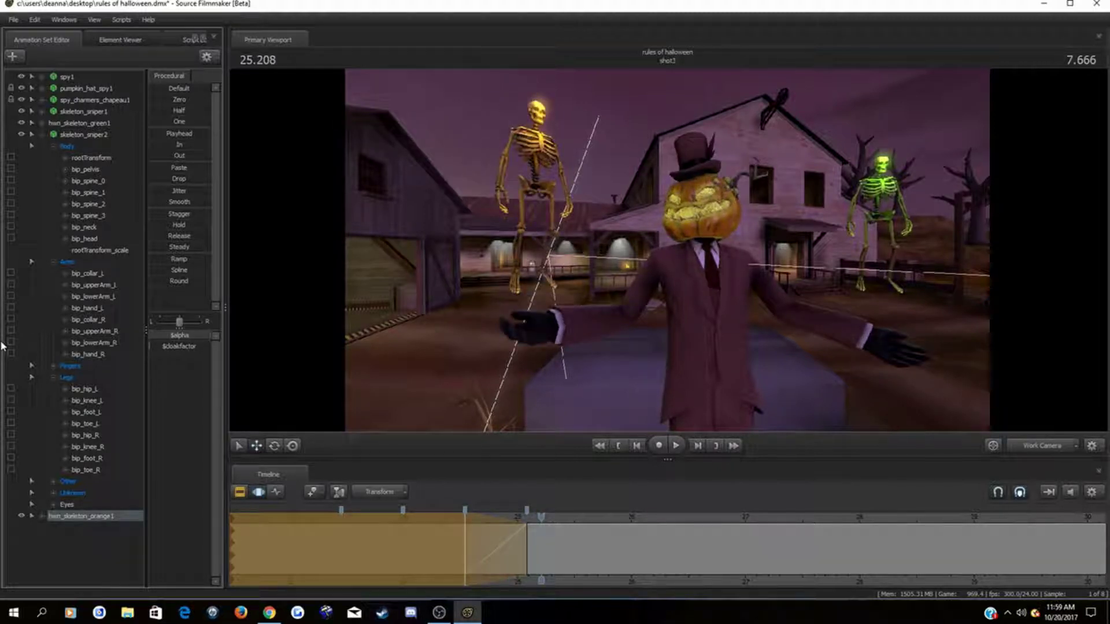
Step: Play the shot from 21.958 to 26.000 to review both skeletons' fade-ins behind the pumpkin-headed spy
{"action": "left_click_drag", "start_coordinate": [751, 328], "coordinate": [735, 328]}
{"action": "key", "text": "d"}
{"action": "key", "text": "z"}
{"action": "key", "text": "d"}
{"action": "key", "text": "a"}
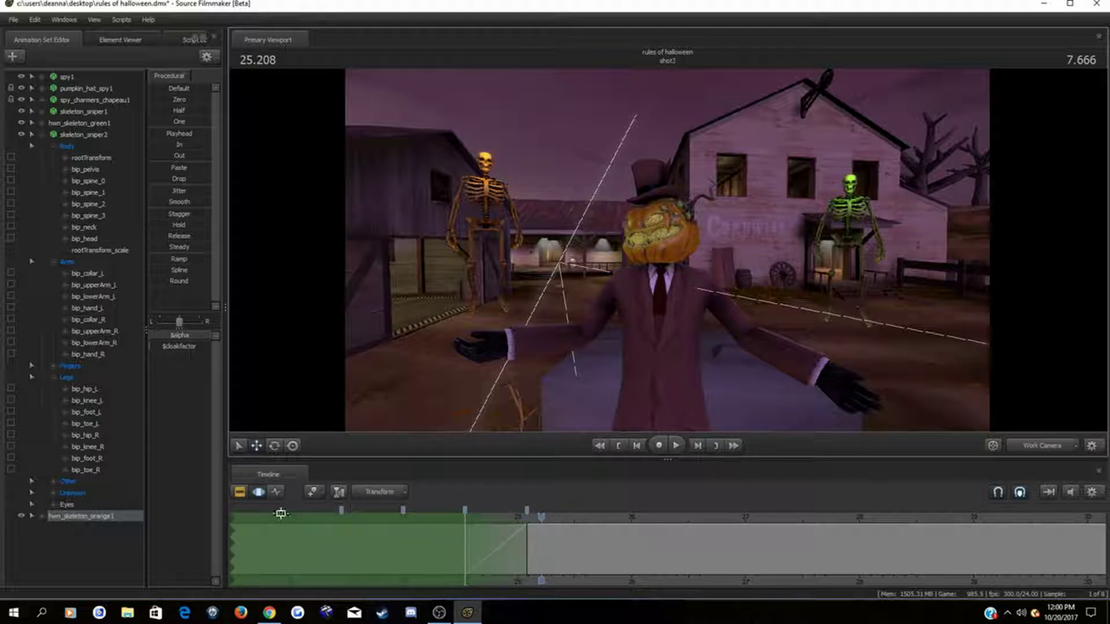
{"action": "scroll", "coordinate": [364, 530], "scroll_direction": "down", "scroll_amount": 2}
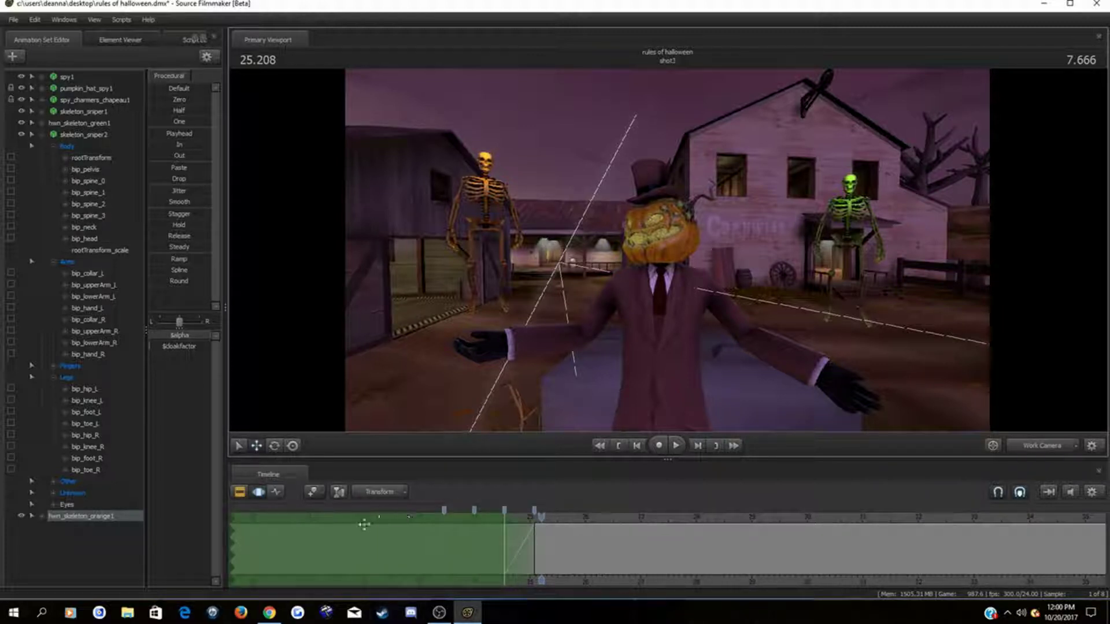
{"action": "left_click_drag", "start_coordinate": [538, 516], "coordinate": [363, 553]}
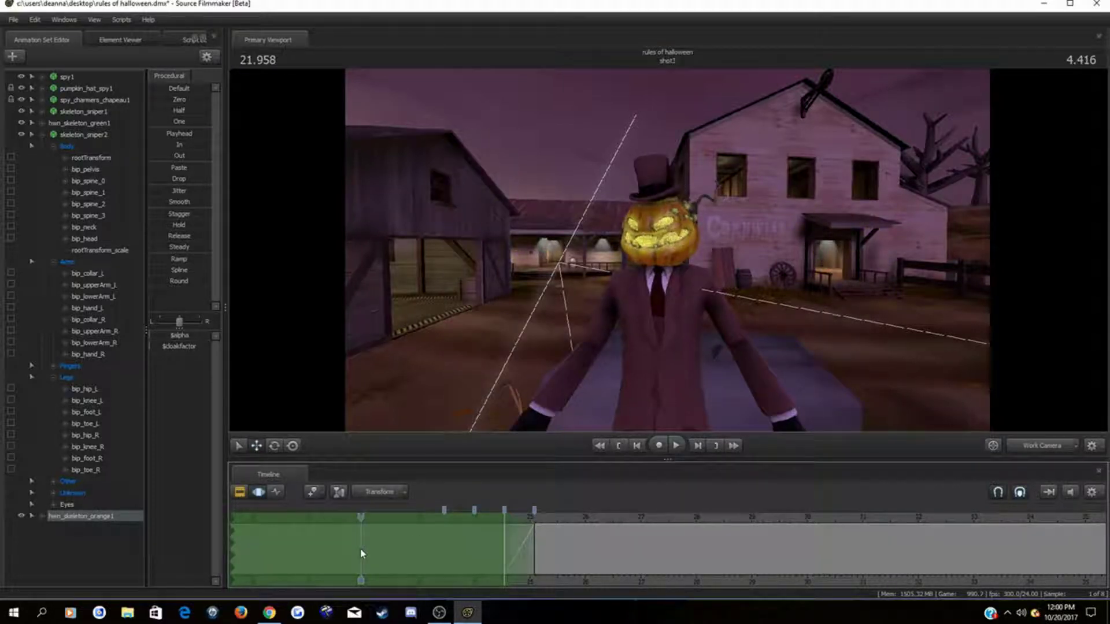
{"action": "left_click", "coordinate": [678, 445]}
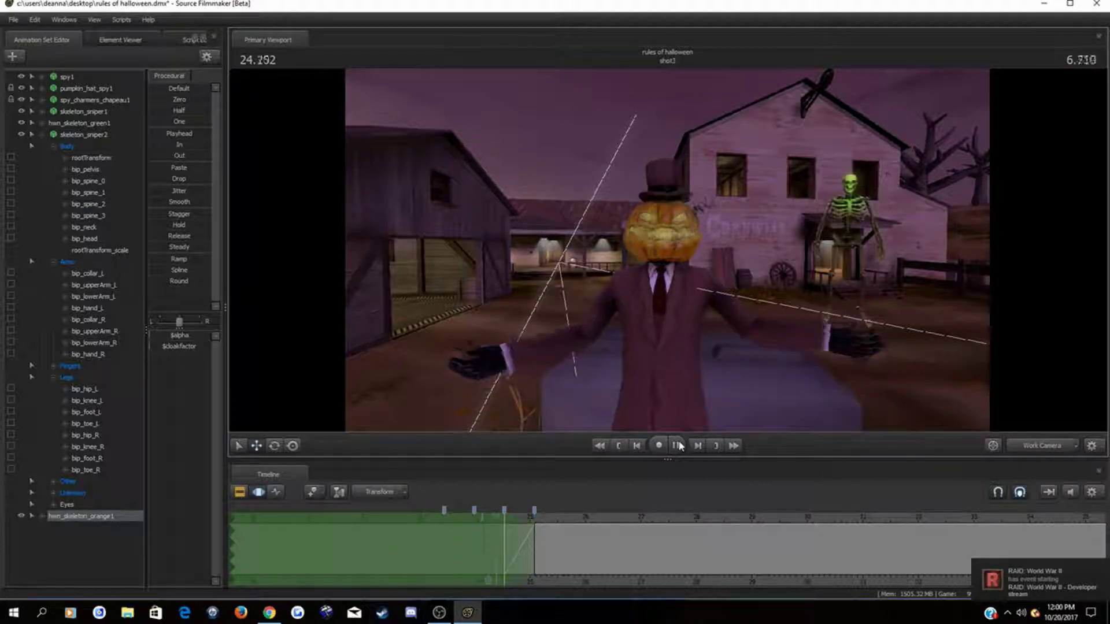
{"action": "left_click", "coordinate": [677, 445]}
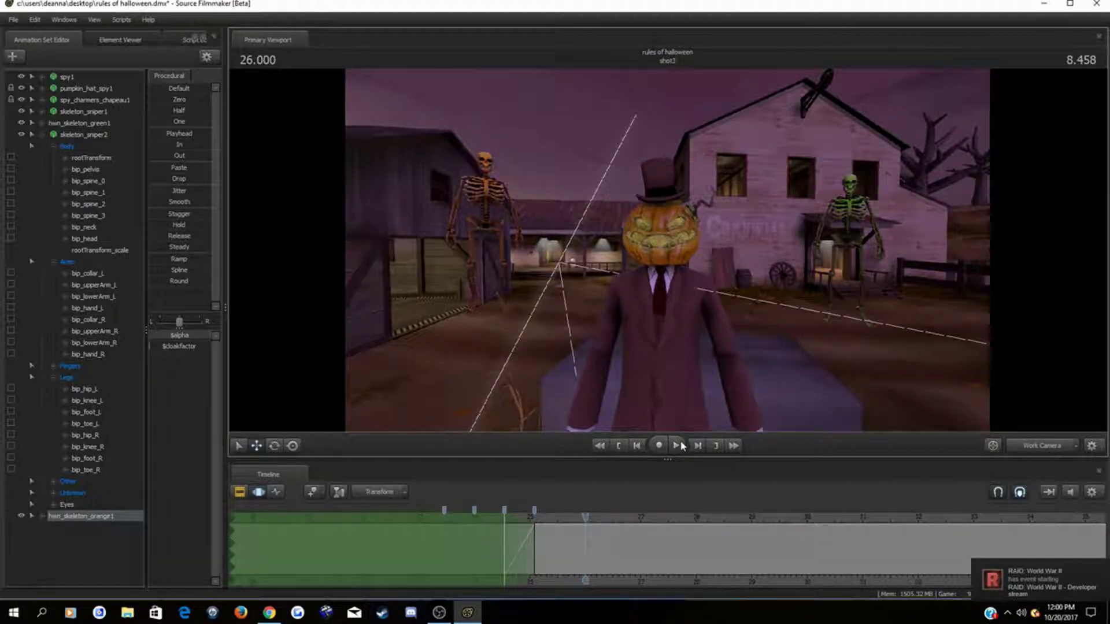